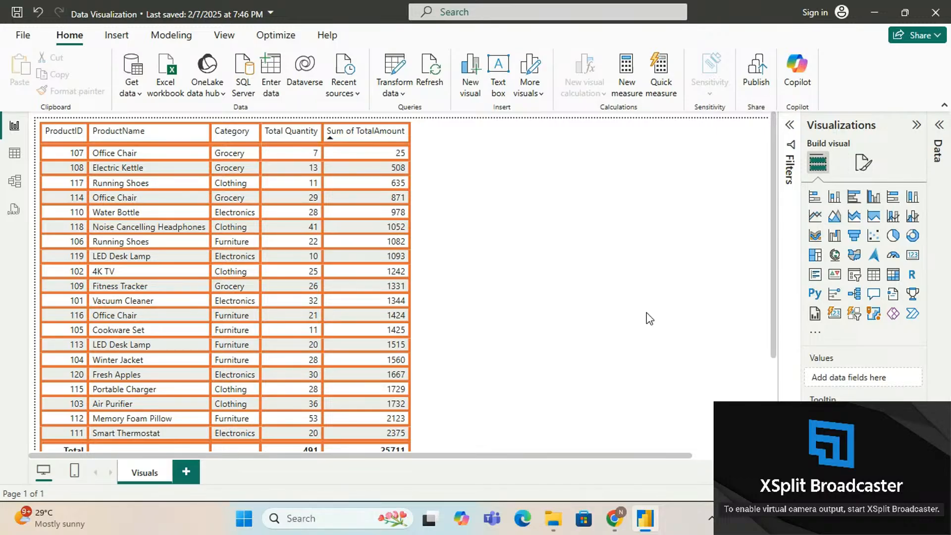
Expand the collapsed Data pane so the model's tables are listed.
scroll(646, 313, "down", 3)
scroll(647, 313, "up", 3)
left_click(940, 128)
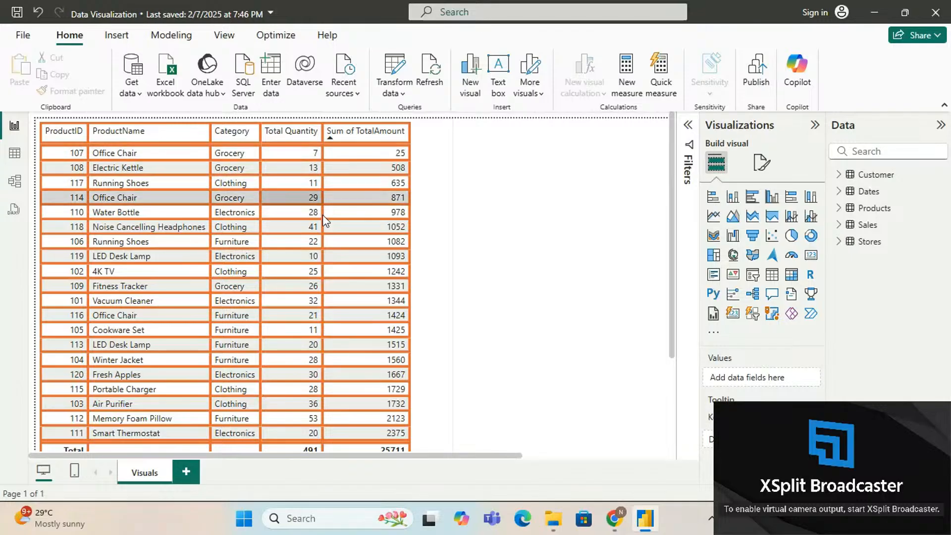
Sort the product table visual by ProductID in ascending order.
scroll(380, 336, "down", 3)
scroll(380, 336, "up", 3)
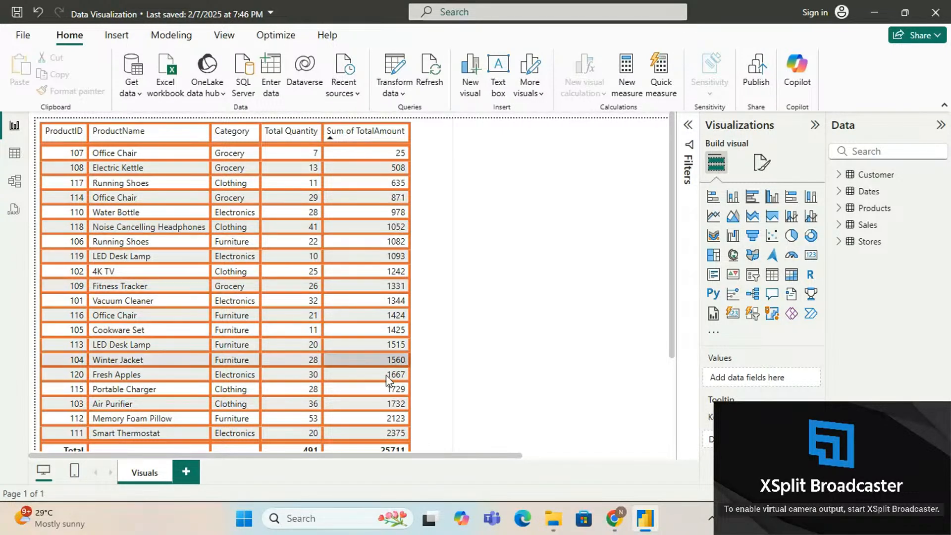
scroll(389, 381, "down", 5)
scroll(389, 380, "up", 5)
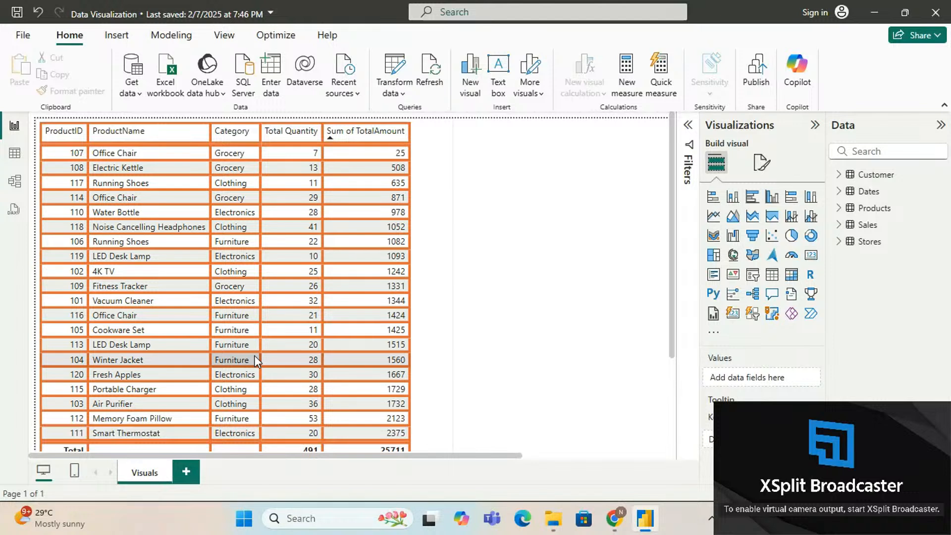
left_click(66, 138)
Examine the product rows and the Total row of the sorted table visual.
scroll(336, 331, "down", 3)
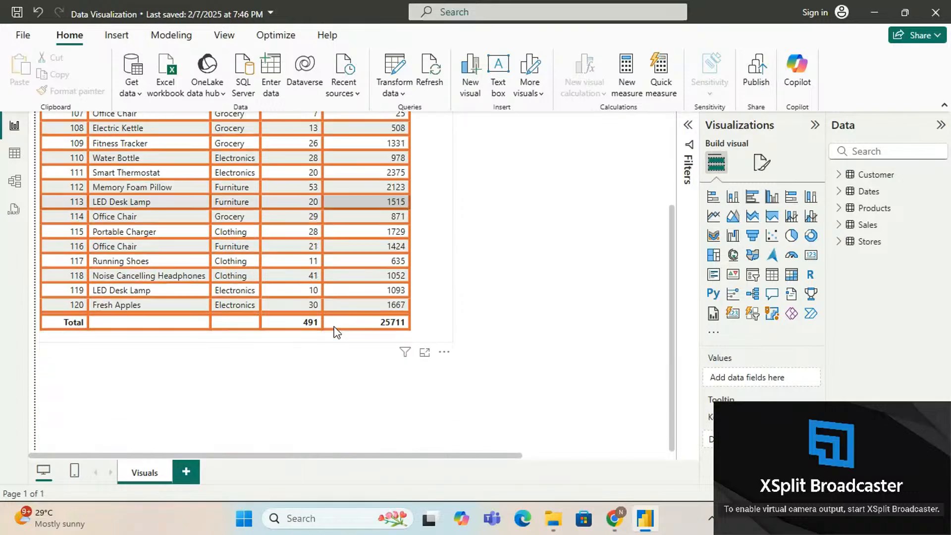
scroll(333, 329, "up", 5)
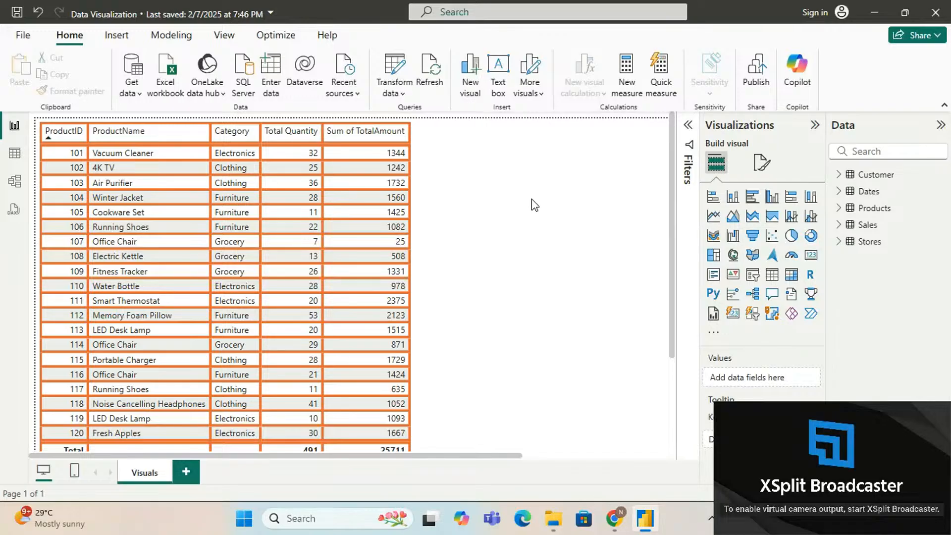
scroll(531, 206, "down", 3)
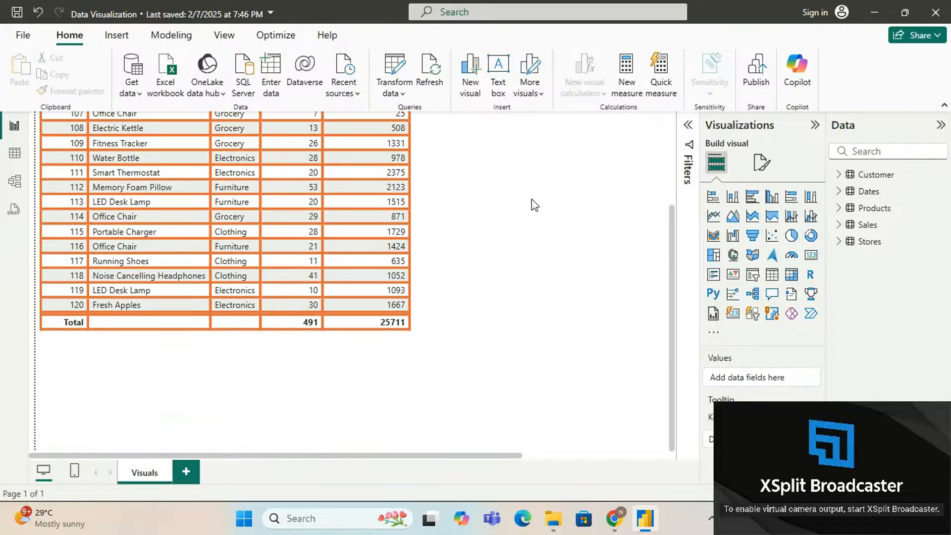
scroll(534, 204, "up", 3)
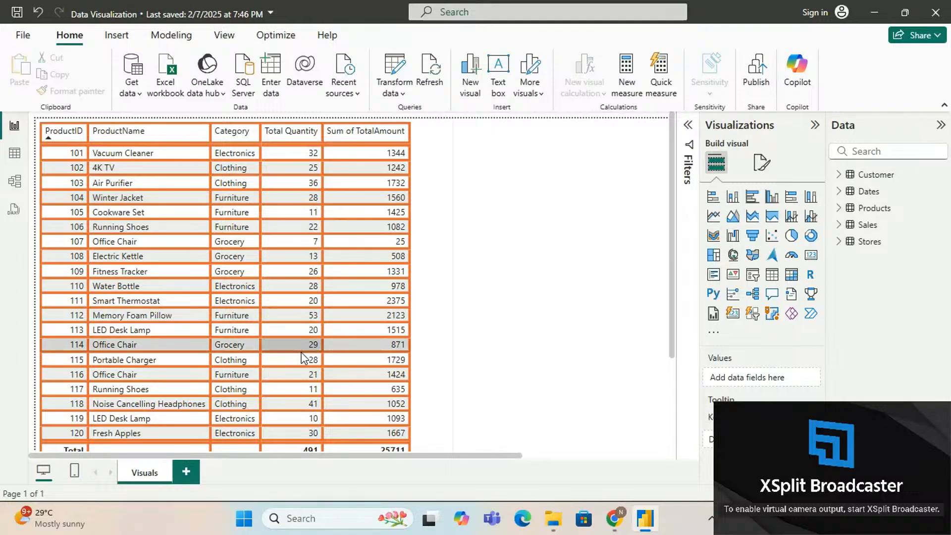
scroll(222, 307, "down", 3)
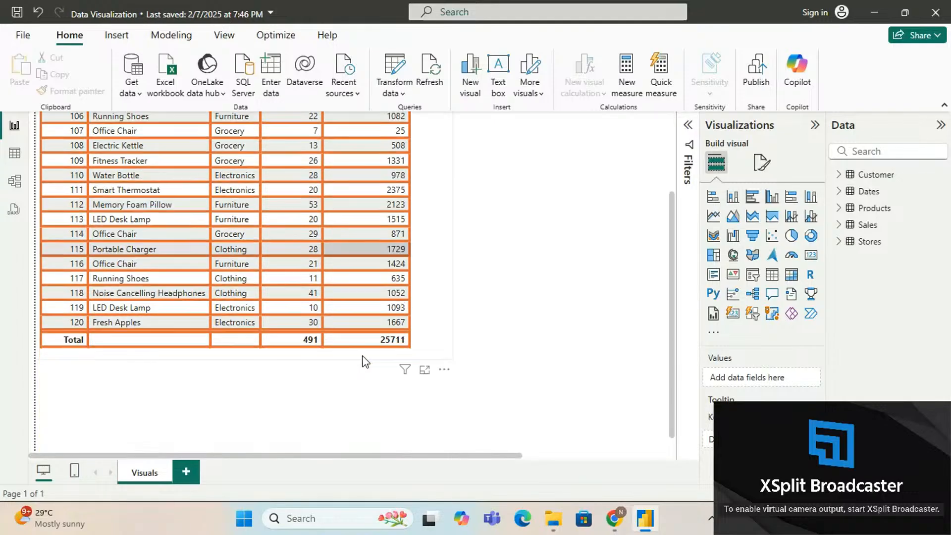
scroll(357, 346, "up", 3)
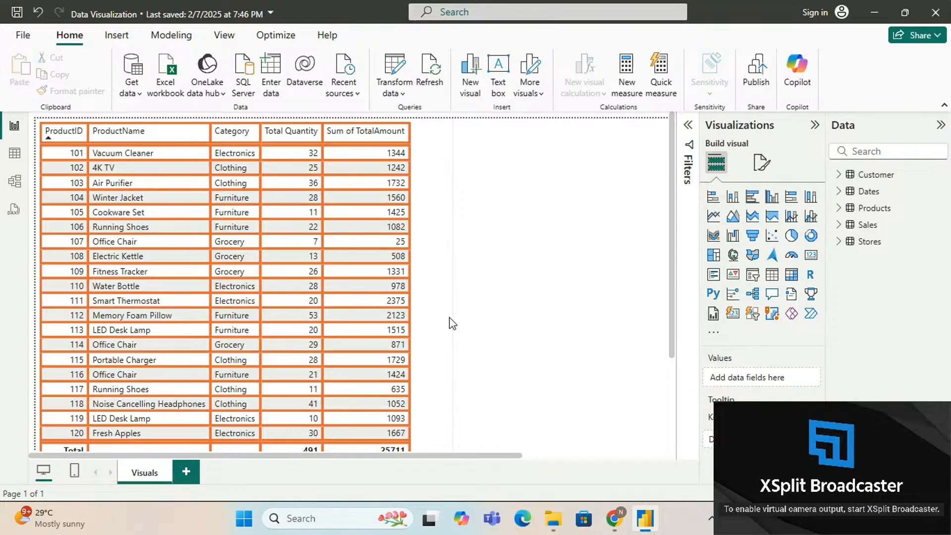
scroll(443, 334, "down", 3)
scroll(444, 335, "up", 3)
Shrink the product table visual to about three quarters of its width and two thirds of its height.
left_click(445, 335)
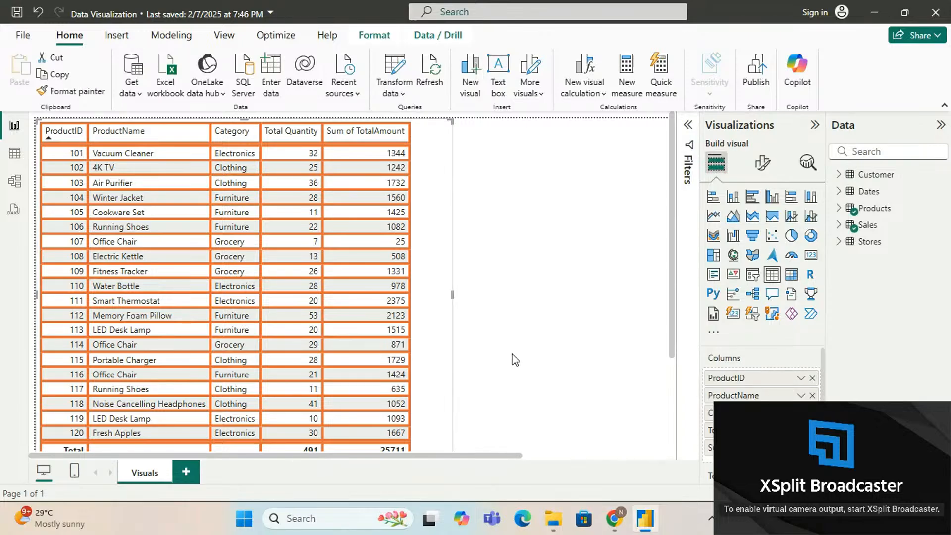
scroll(510, 308, "down", 3)
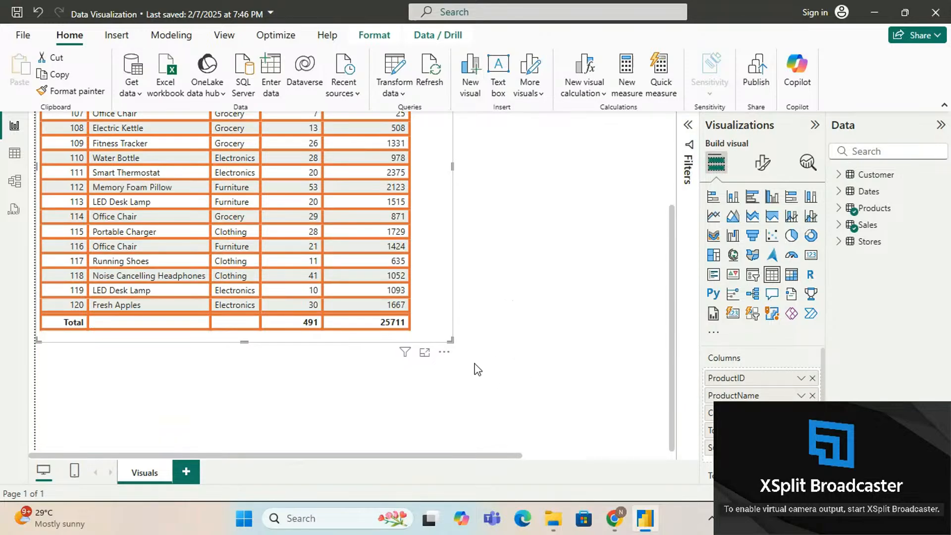
left_click_drag(449, 340, 353, 219)
scroll(459, 274, "up", 3)
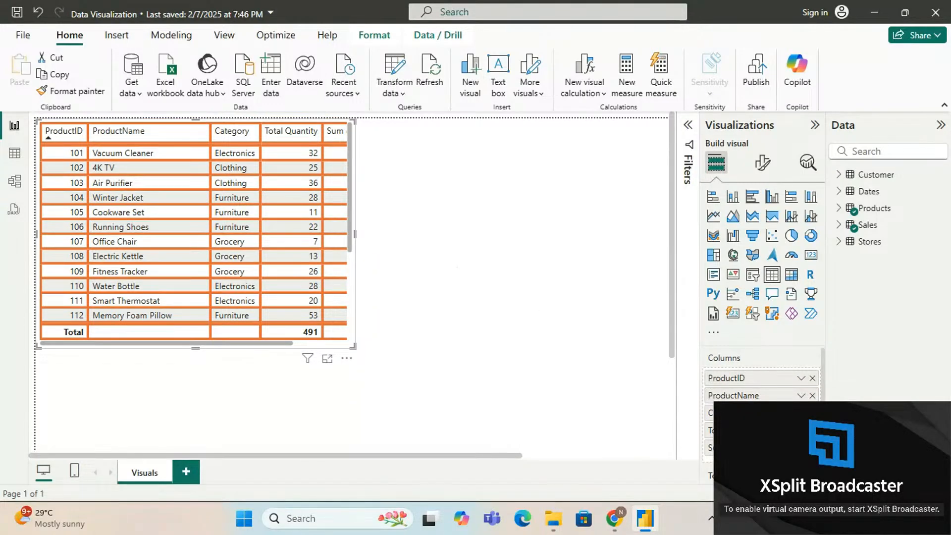
left_click_drag(817, 494, 816, 493)
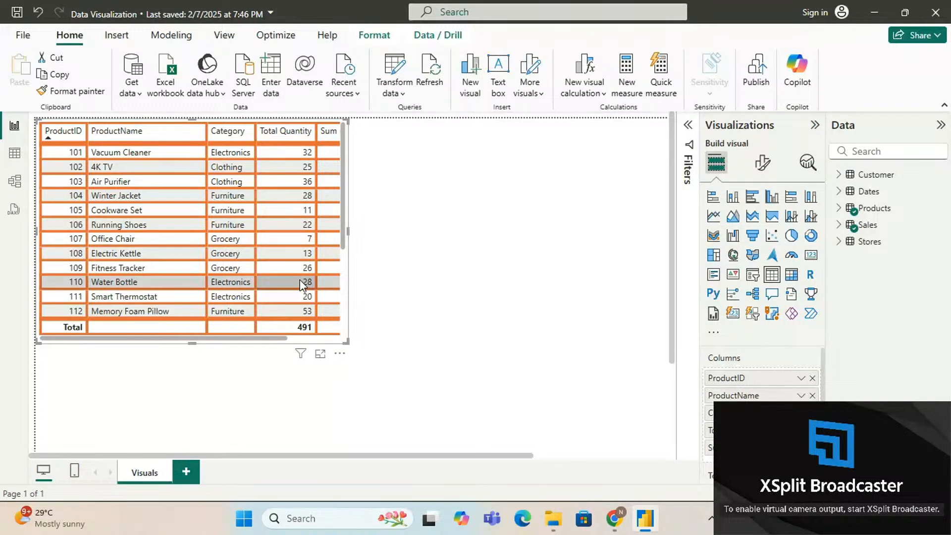
Examine the rows and columns that extend beyond the shrunken table visual's frame and deselect the visual.
scroll(300, 281, "right", 3)
scroll(300, 281, "left", 3)
scroll(300, 282, "down", 3)
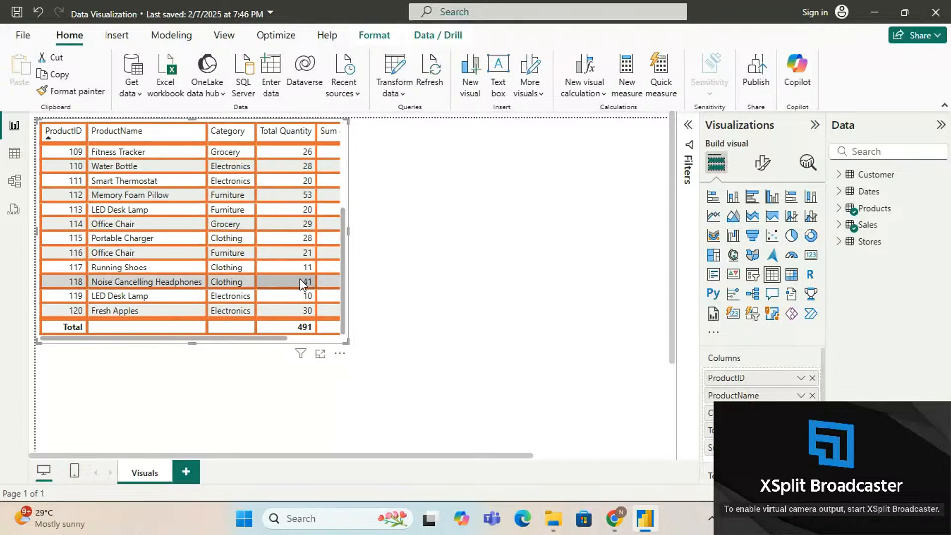
scroll(206, 281, "right", 5)
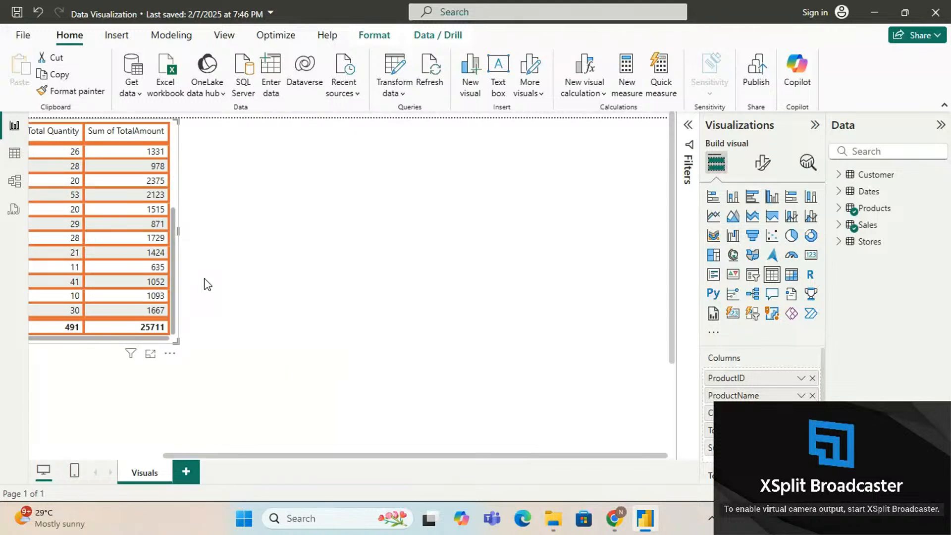
scroll(207, 284, "left", 5)
scroll(206, 283, "left", 3)
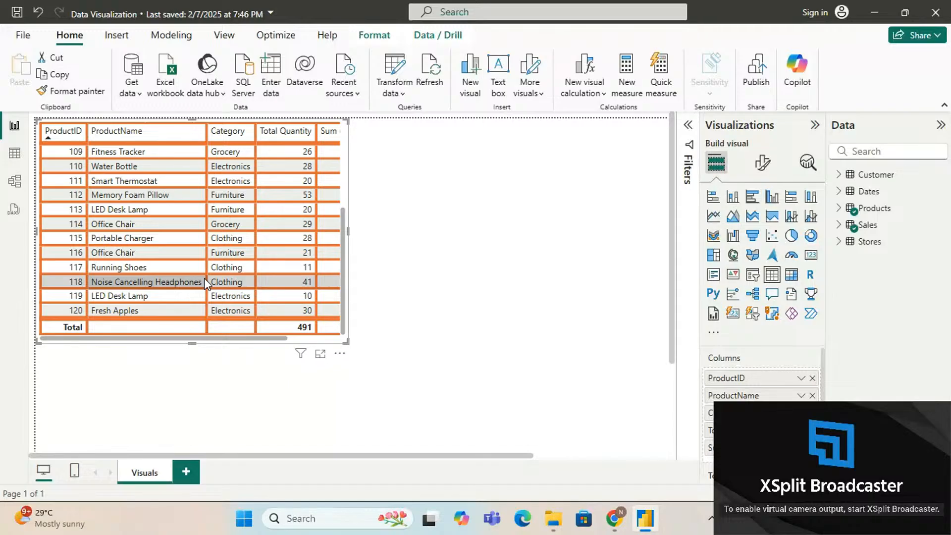
scroll(205, 282, "up", 3)
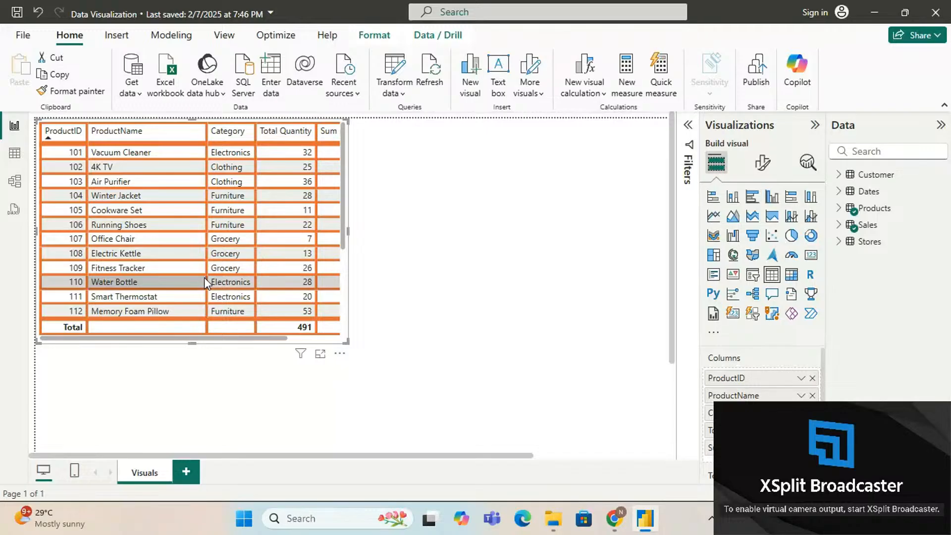
left_click(474, 269)
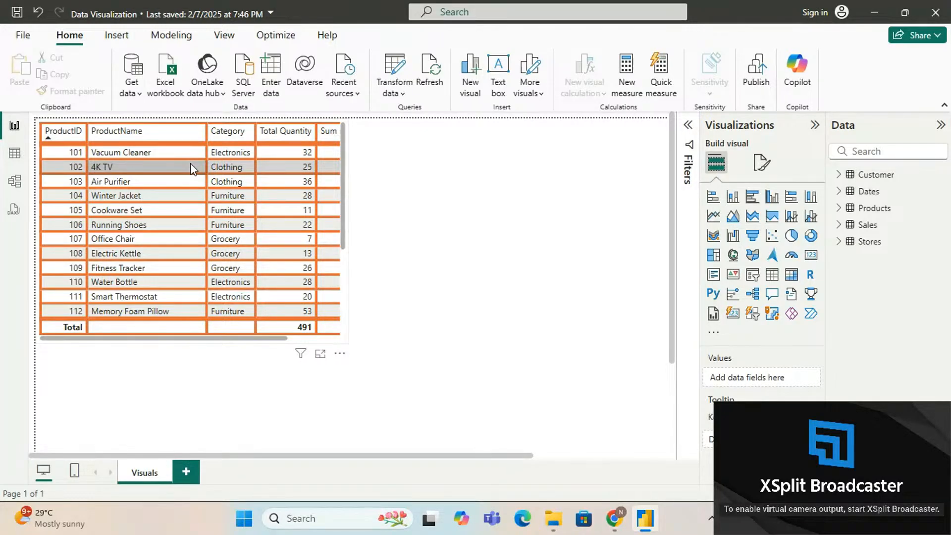
scroll(204, 209, "right", 3)
scroll(204, 209, "left", 3)
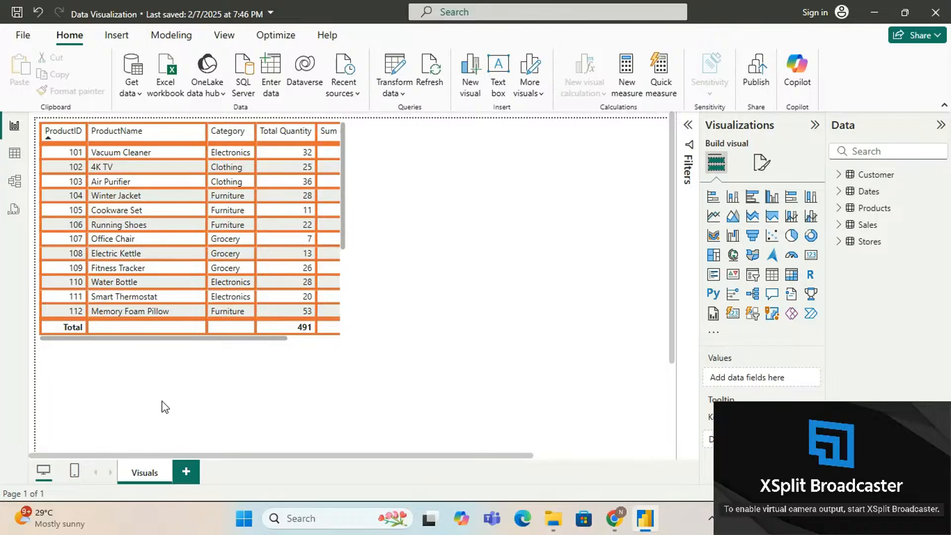
Rename the report page as "Table & Matrix Visuals".
double_click(146, 473)
double_click(147, 473)
type("Table")
type(" & Matr")
type("ix")
type(" Visuals")
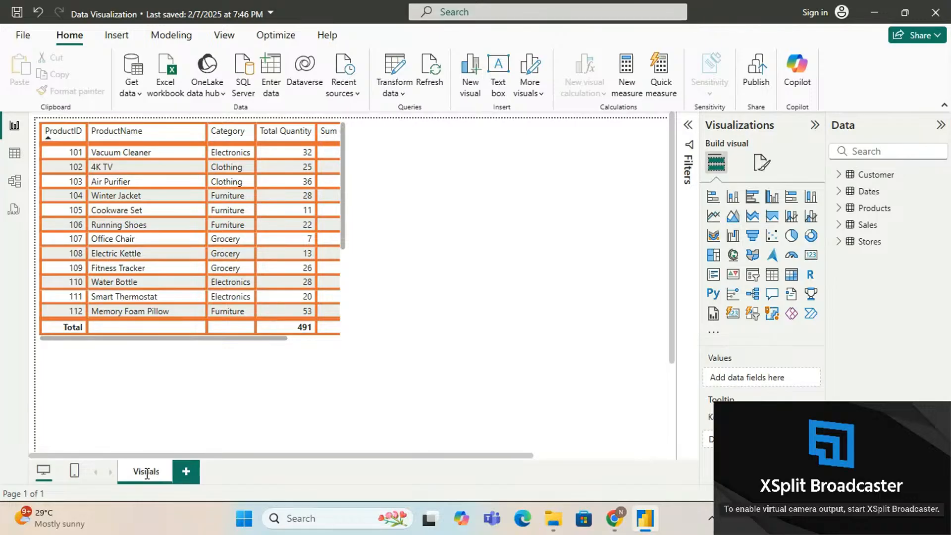
key("Return")
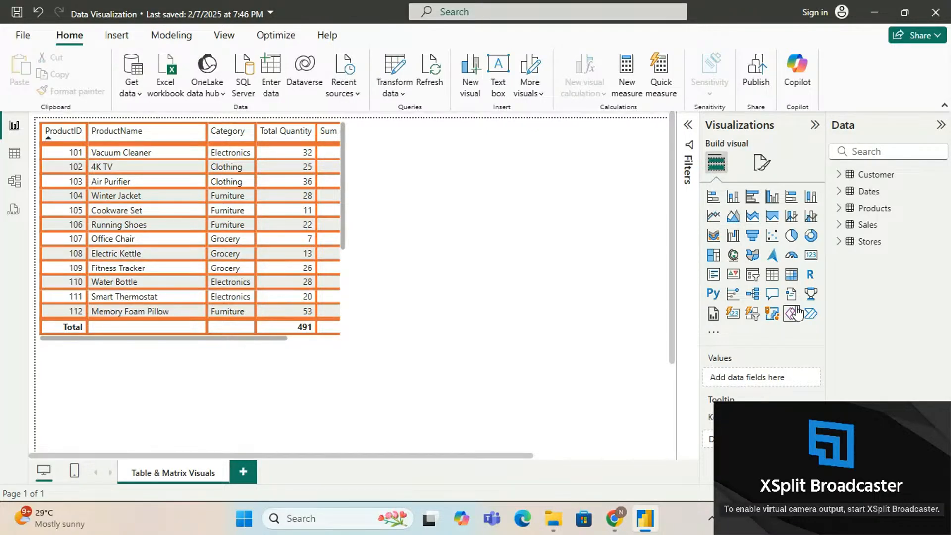
Add an empty matrix visual and place it directly to the right of the product table, against the page's upper edge.
left_click(791, 276)
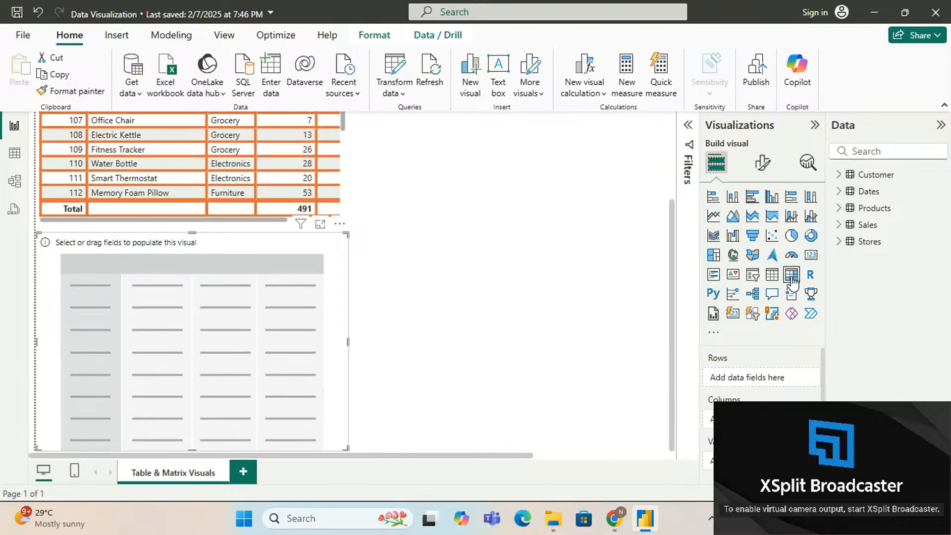
left_click_drag(261, 270, 577, 131)
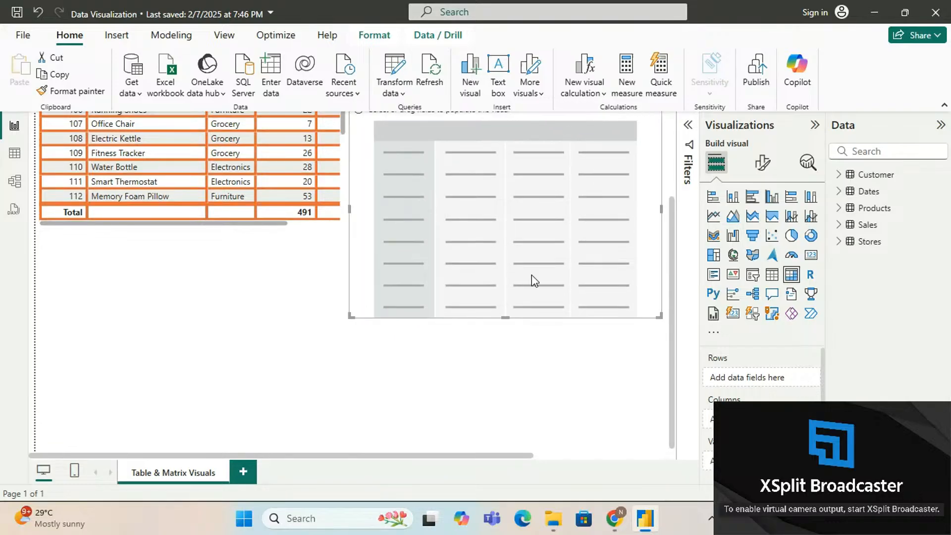
scroll(495, 388, "up", 2)
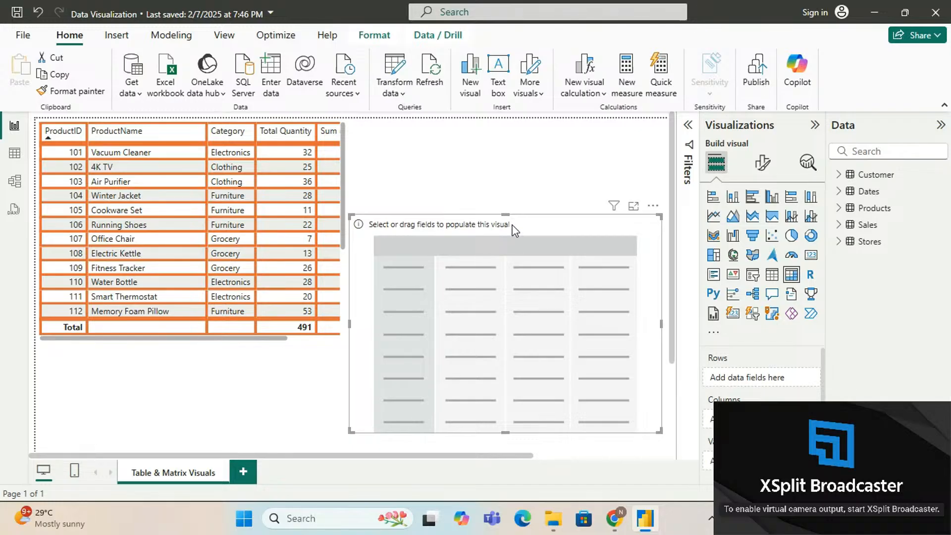
left_click_drag(515, 235, 516, 132)
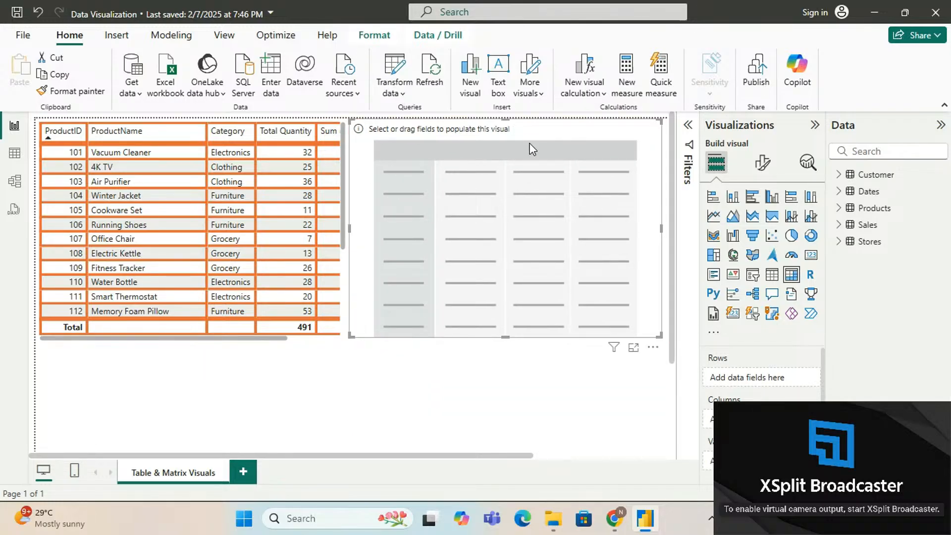
Sort the product table by ProductName in ascending order and select the table visual.
left_click(187, 129)
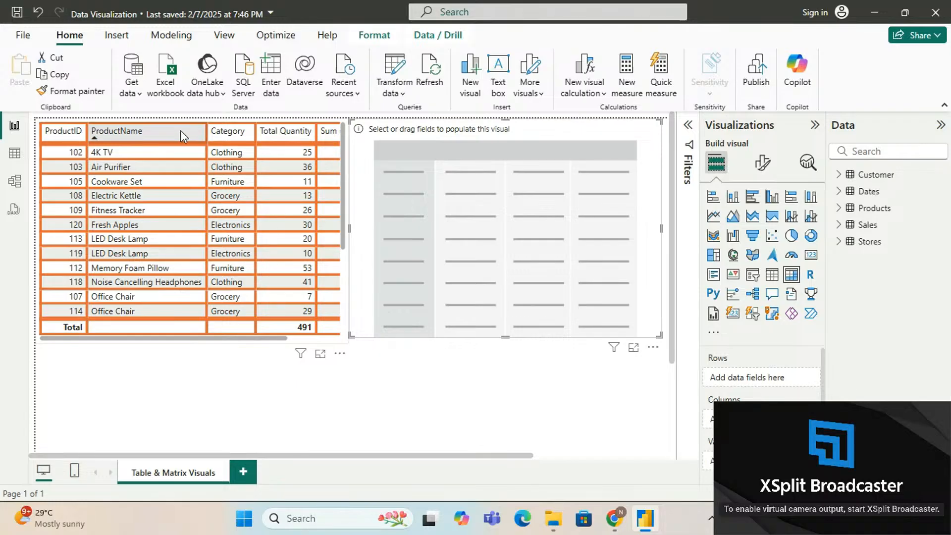
left_click(224, 133, "shift")
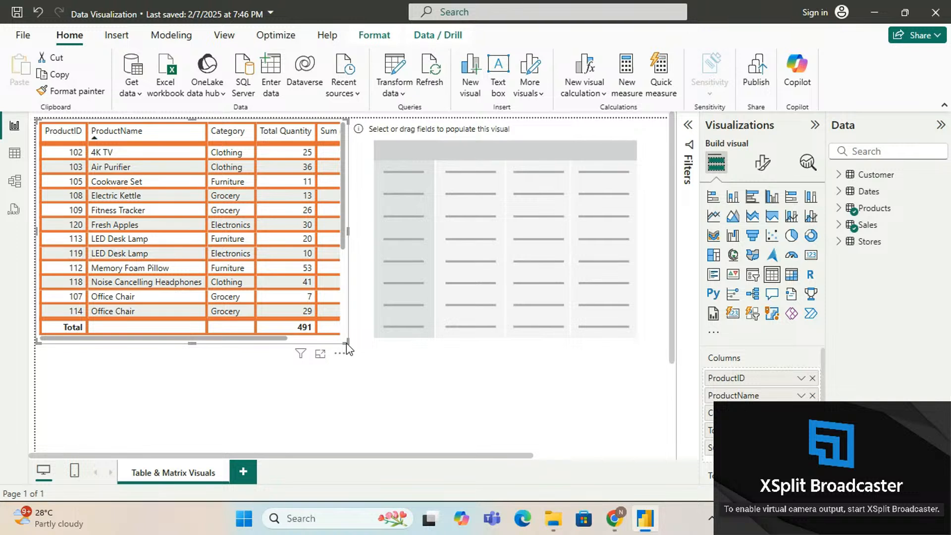
Swap the layout: move the product table lower and narrow it, then place the matrix above it in the page's upper-left corner, slightly widened.
left_click_drag(347, 344, 375, 394)
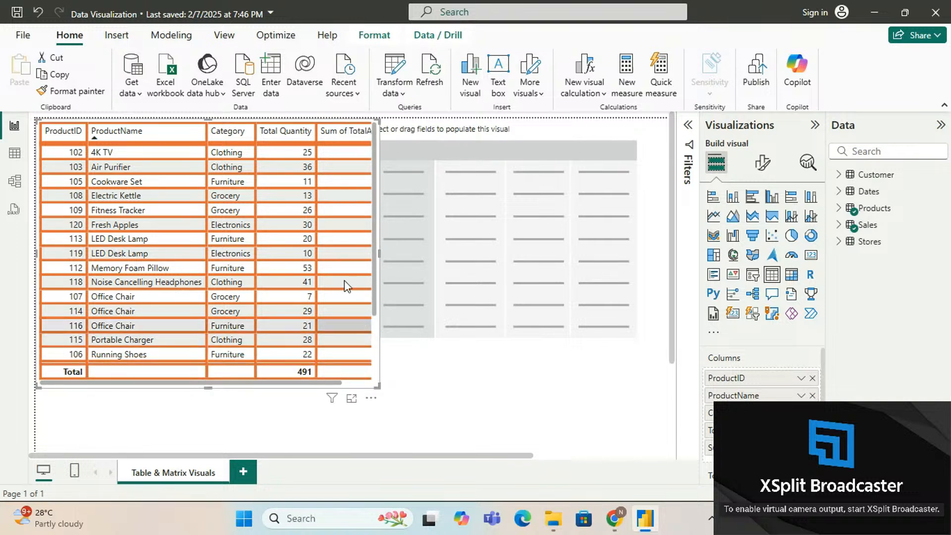
left_click_drag(237, 126, 233, 308)
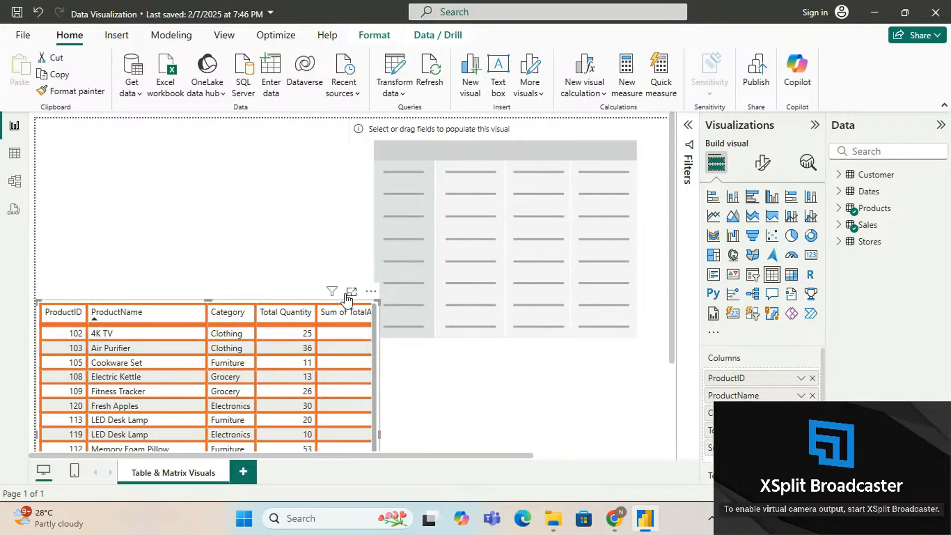
left_click_drag(374, 301, 336, 356)
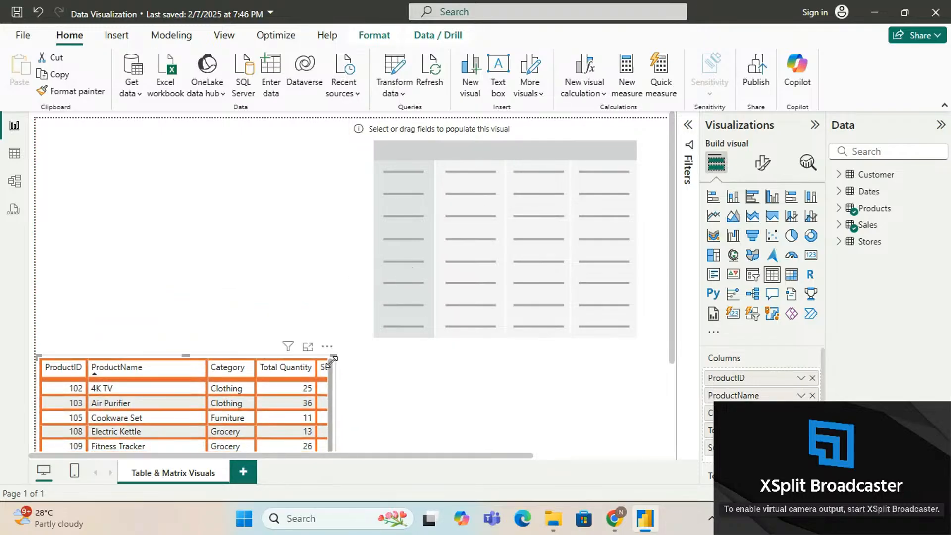
left_click_drag(423, 239, 109, 232)
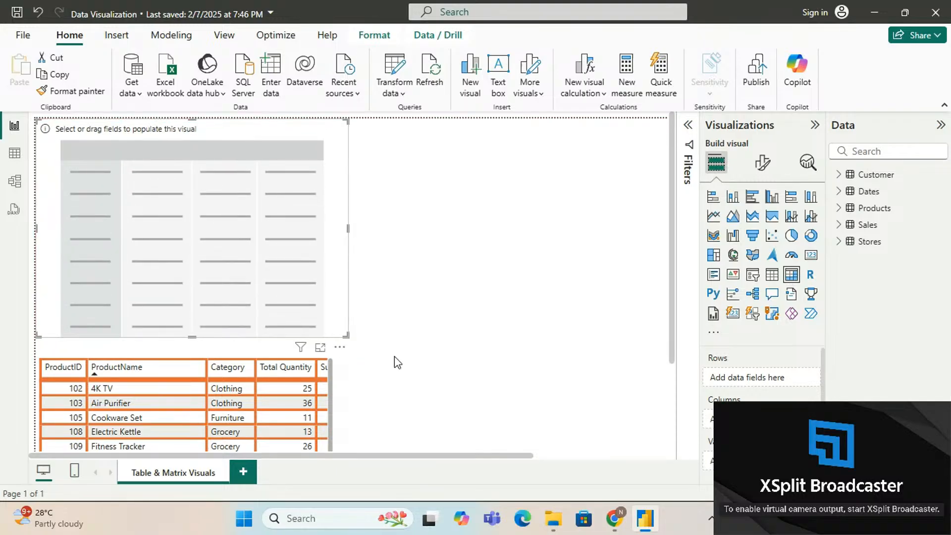
left_click_drag(346, 335, 403, 340)
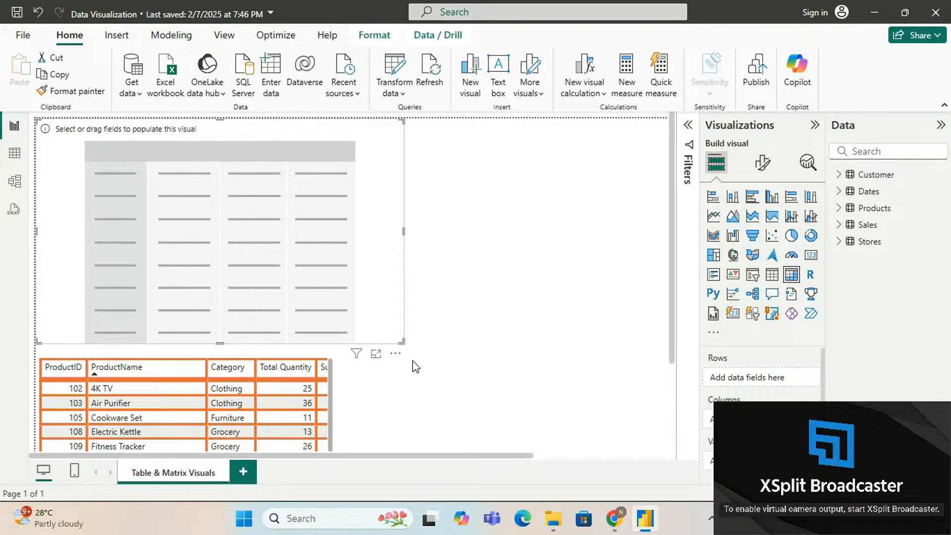
Select the Cookware Set row in the product table and look through the table in its lower position.
left_click(311, 419)
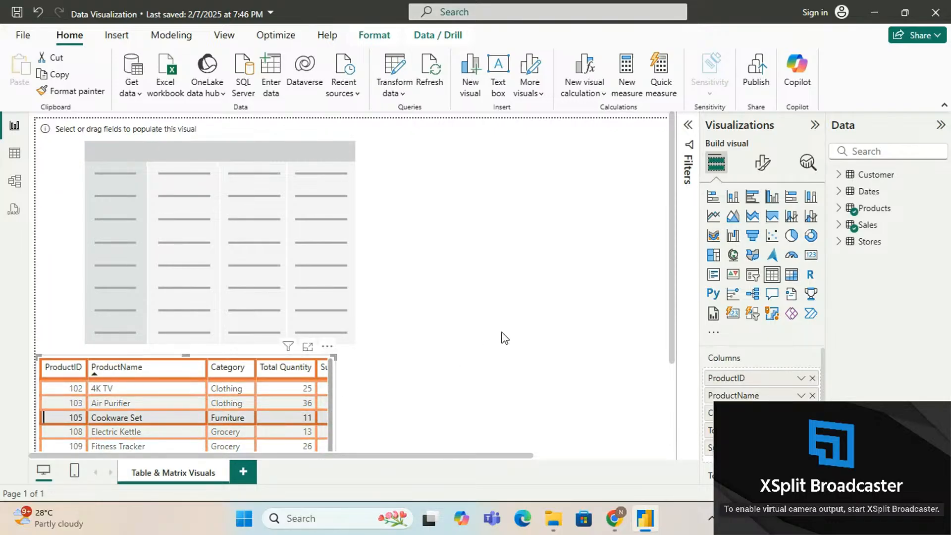
scroll(266, 417, "down", 5)
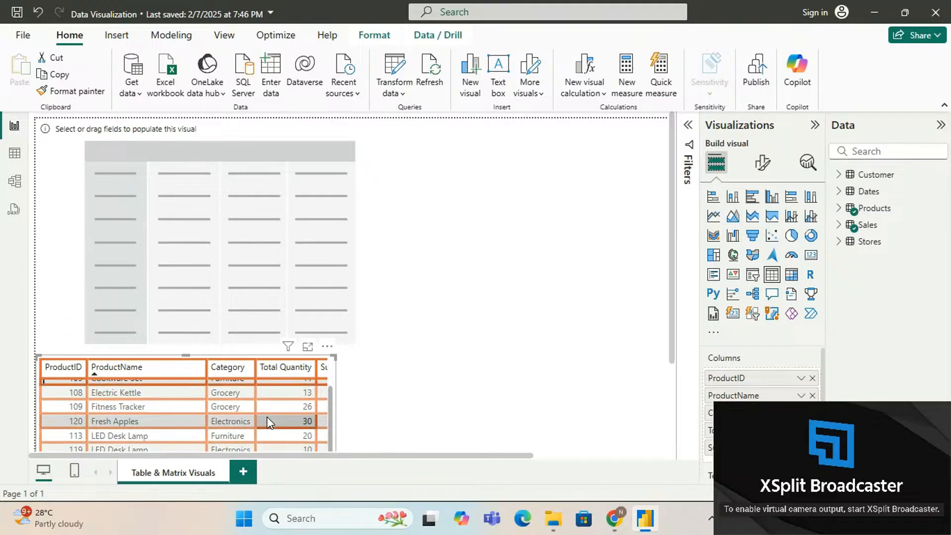
scroll(272, 416, "up", 5)
scroll(512, 387, "down", 3)
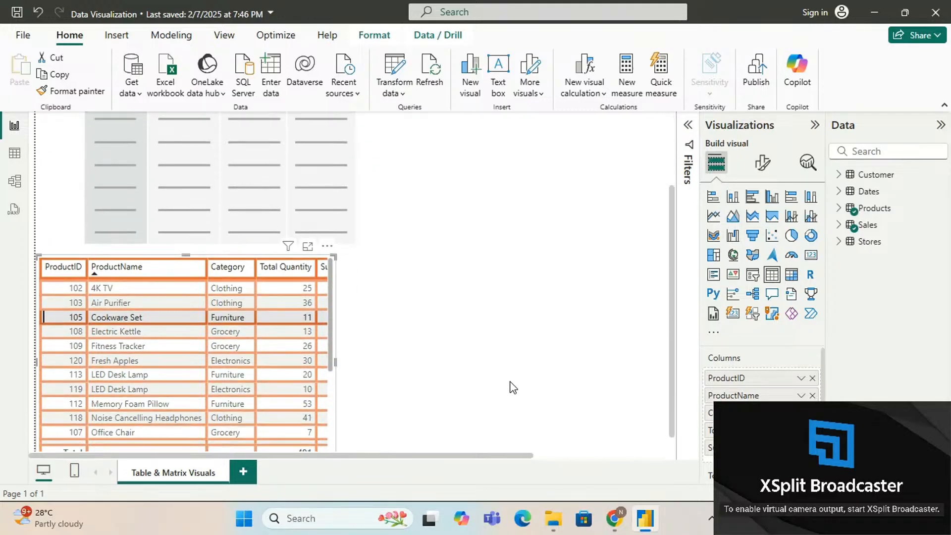
Widen the product table slightly, shift it up beneath the matrix, and clear its Cookware Set row selection.
mouse_move(362, 350)
left_mouse_down()
mouse_move(382, 342)
mouse_move(345, 344)
left_mouse_up()
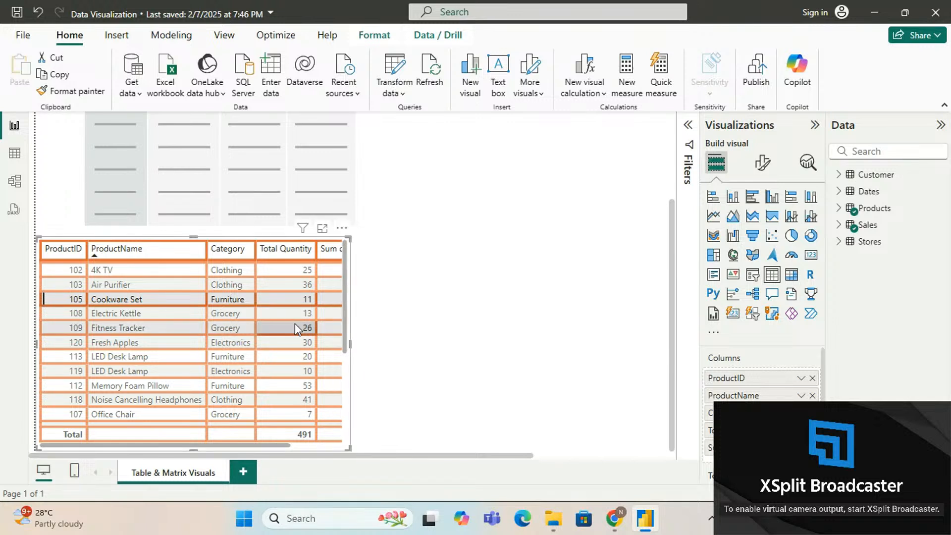
left_click(280, 299)
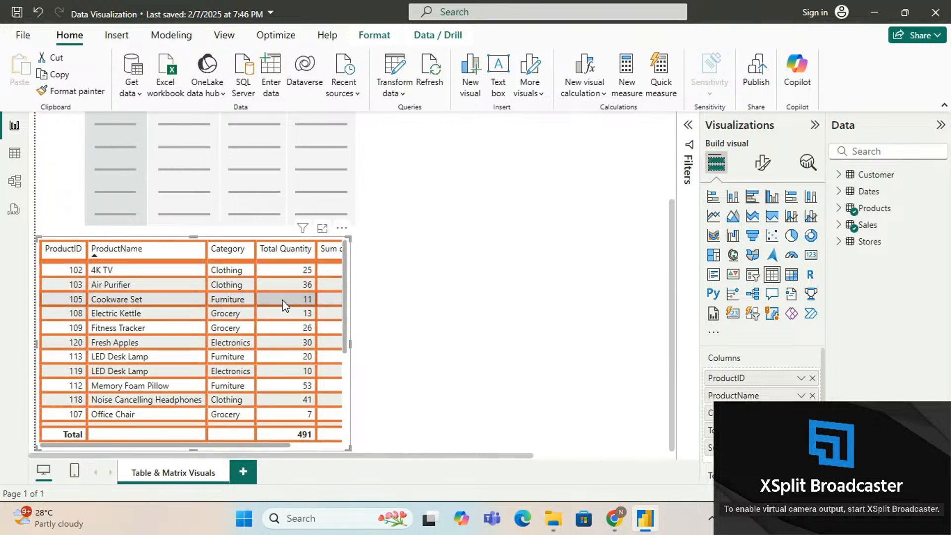
left_click(389, 347)
scroll(418, 317, "up", 3)
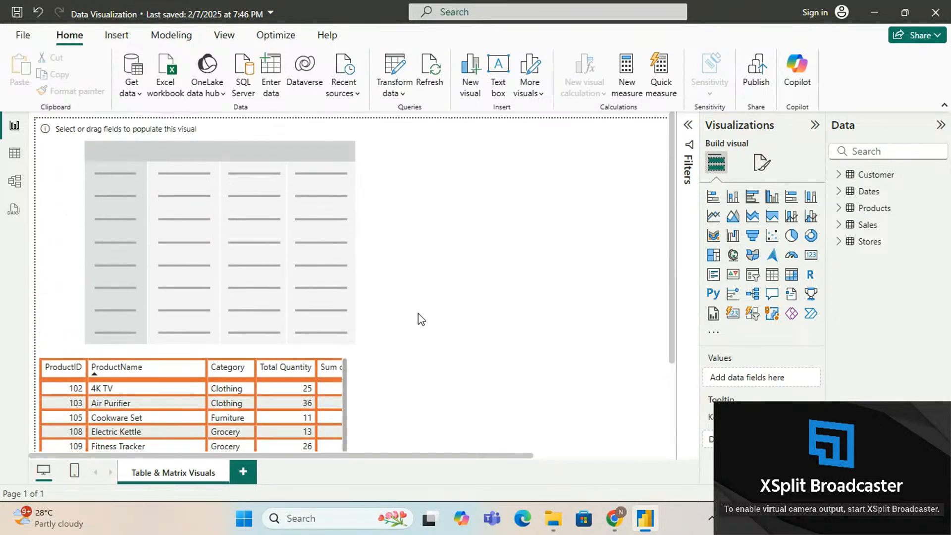
Select the empty matrix, expand the Products and Sales tables' field lists, and look over the matrix's field wells.
left_click(362, 272)
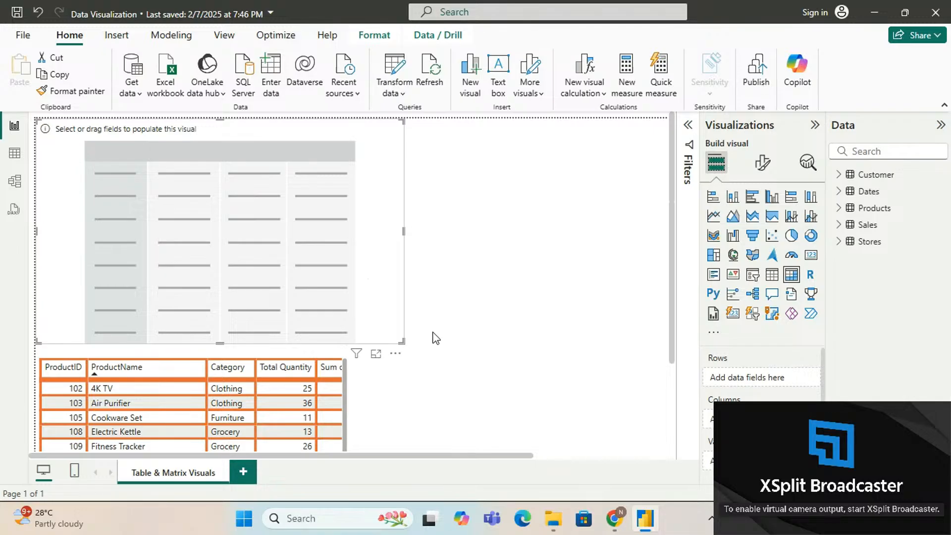
left_click(845, 212)
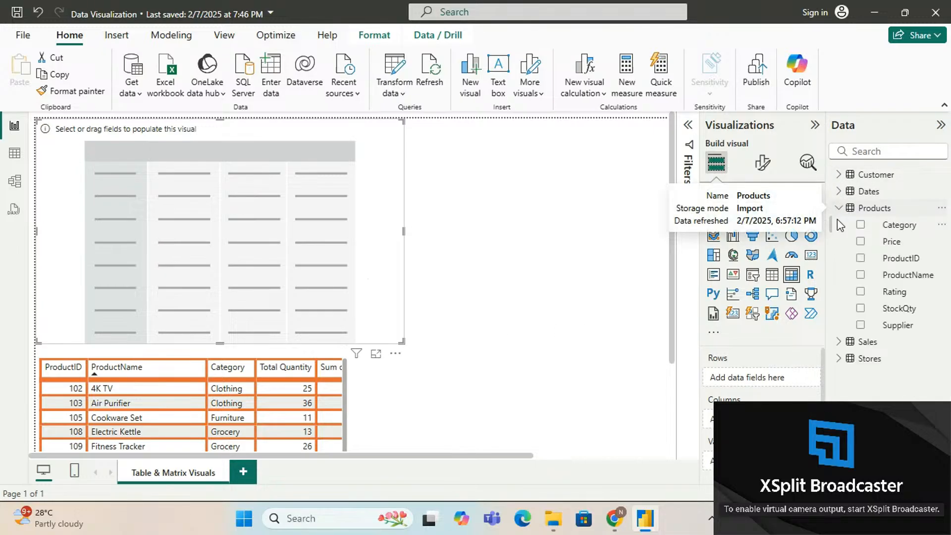
left_click(841, 342)
left_click_drag(860, 390, 774, 398)
scroll(756, 378, "down", 2)
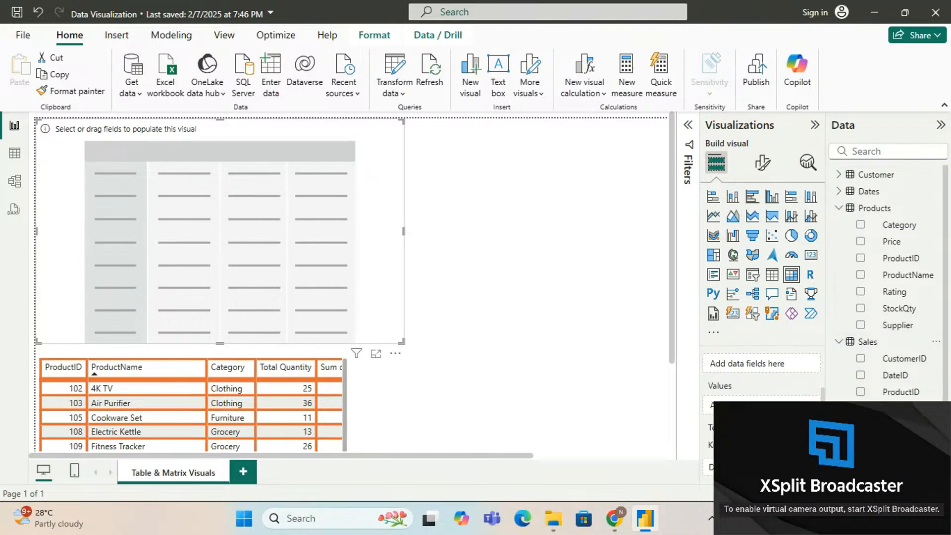
scroll(742, 379, "up", 1)
scroll(736, 388, "down", 1)
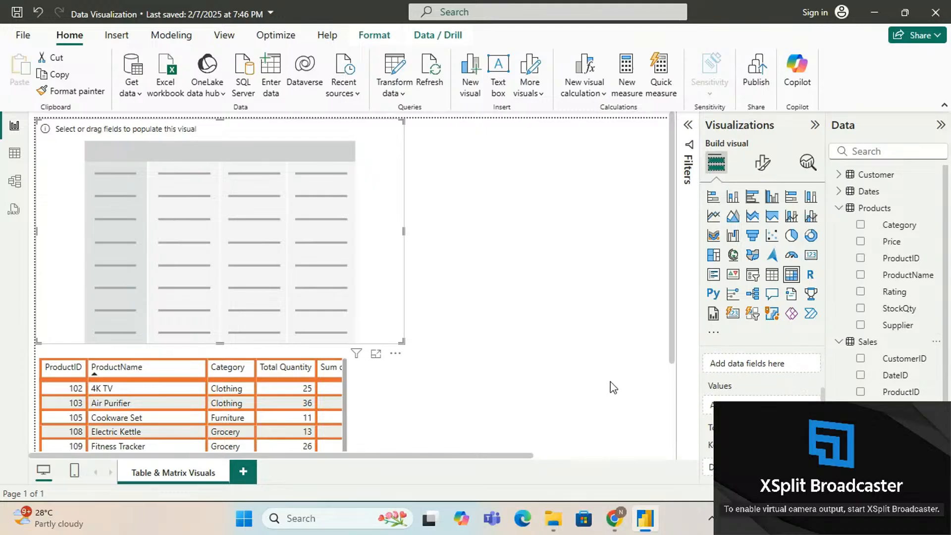
Widen the product table so its outer edge lines up with the matrix above it.
left_click(363, 403)
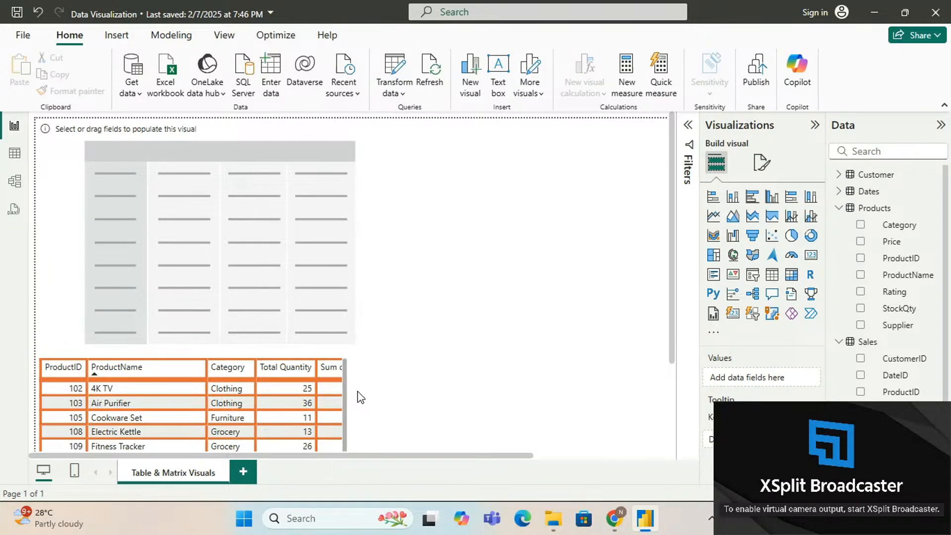
left_click(347, 392)
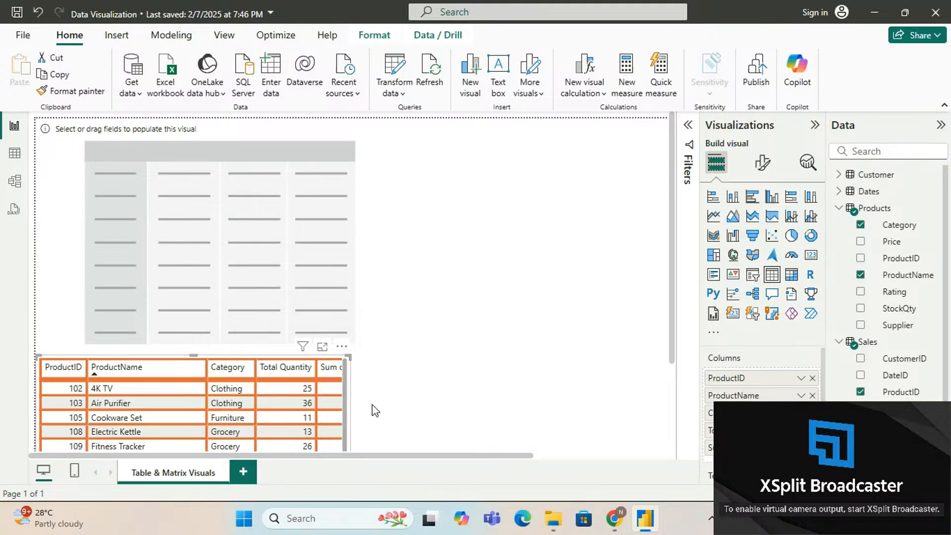
scroll(372, 405, "down", 3)
left_click_drag(347, 344, 405, 348)
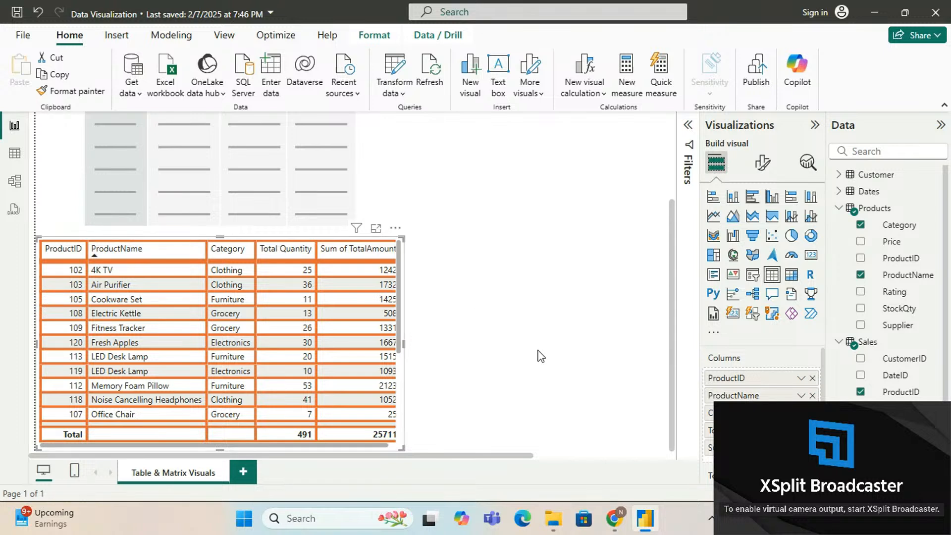
Examine which fields the product table uses in its Columns well.
scroll(773, 368, "down", 1)
scroll(734, 378, "up", 1)
scroll(725, 367, "down", 1)
scroll(727, 367, "up", 1)
scroll(740, 369, "down", 1)
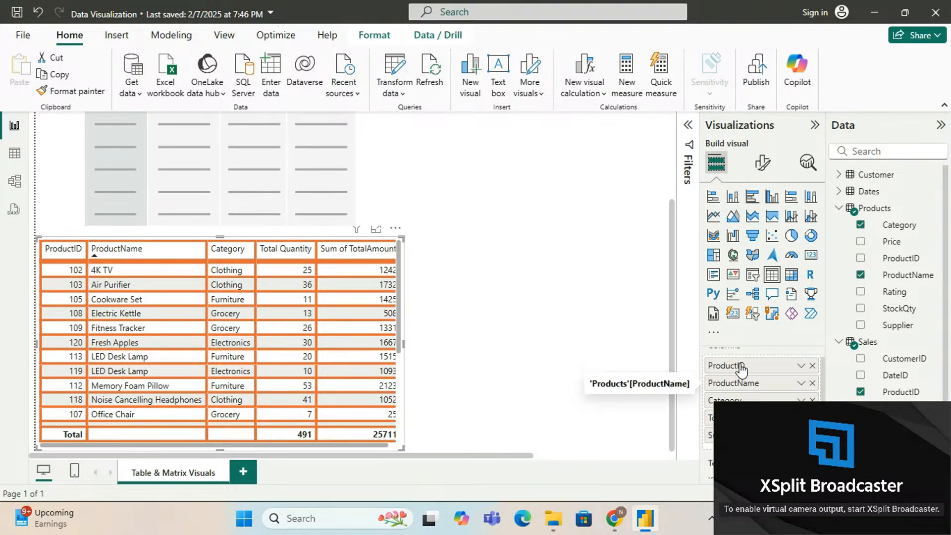
scroll(723, 366, "up", 1)
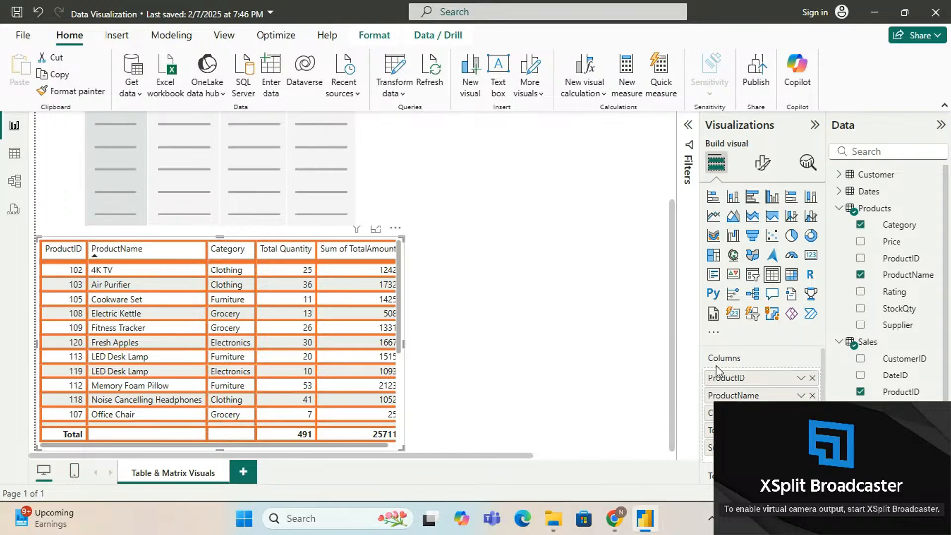
scroll(753, 366, "down", 2)
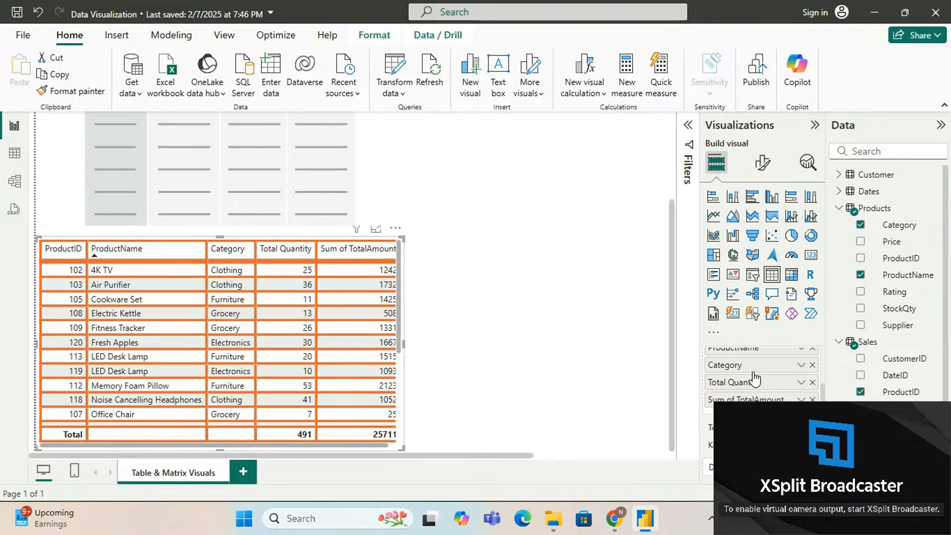
scroll(740, 376, "up", 2)
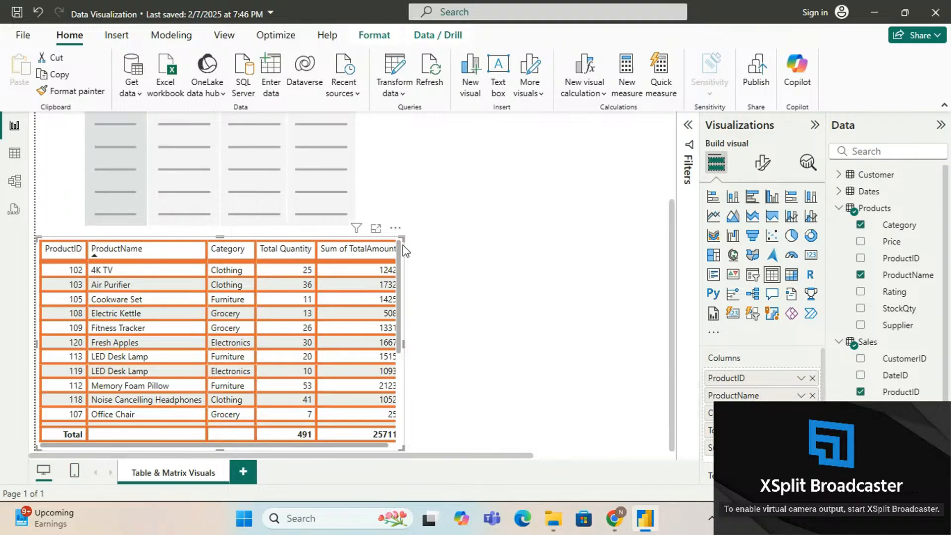
Select the empty matrix and compare its Rows, Columns and Values wells with the table's single Columns well.
left_click(377, 185)
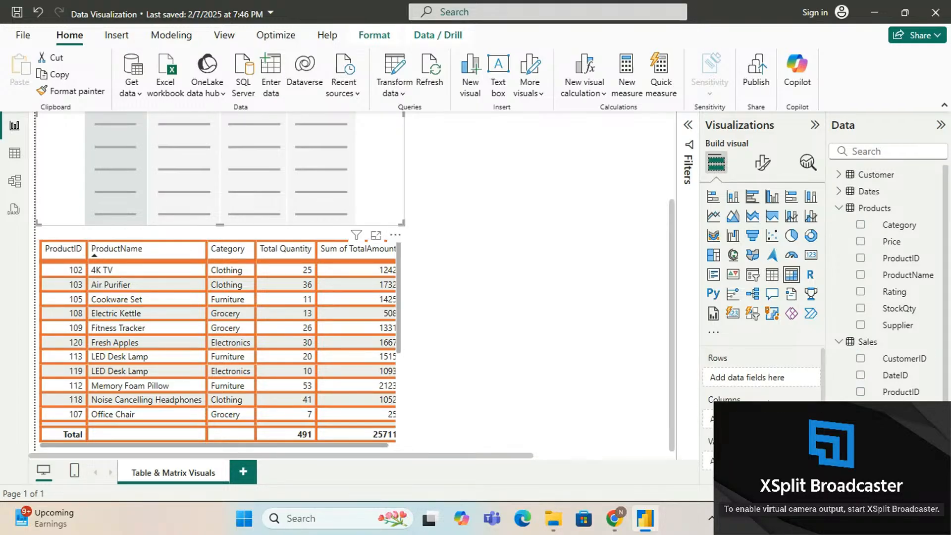
scroll(743, 383, "down", 2)
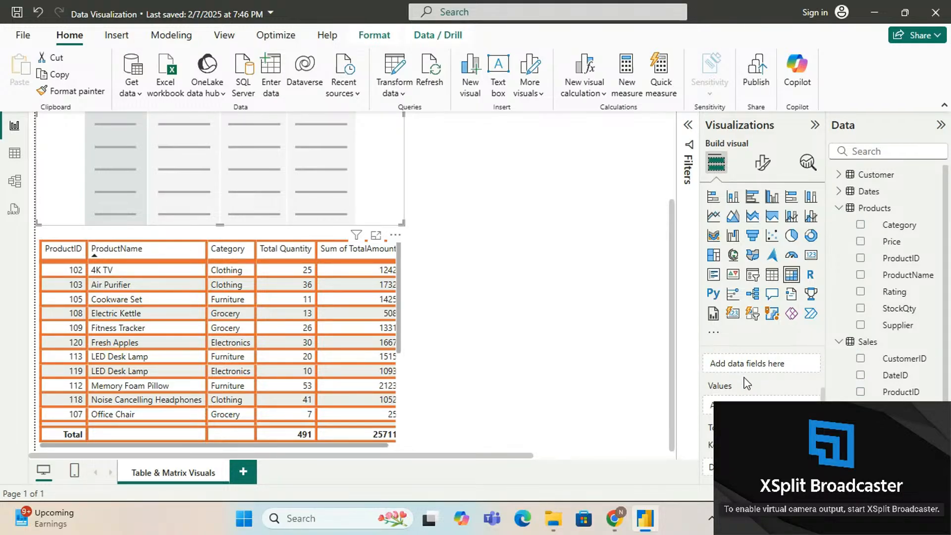
scroll(747, 383, "up", 2)
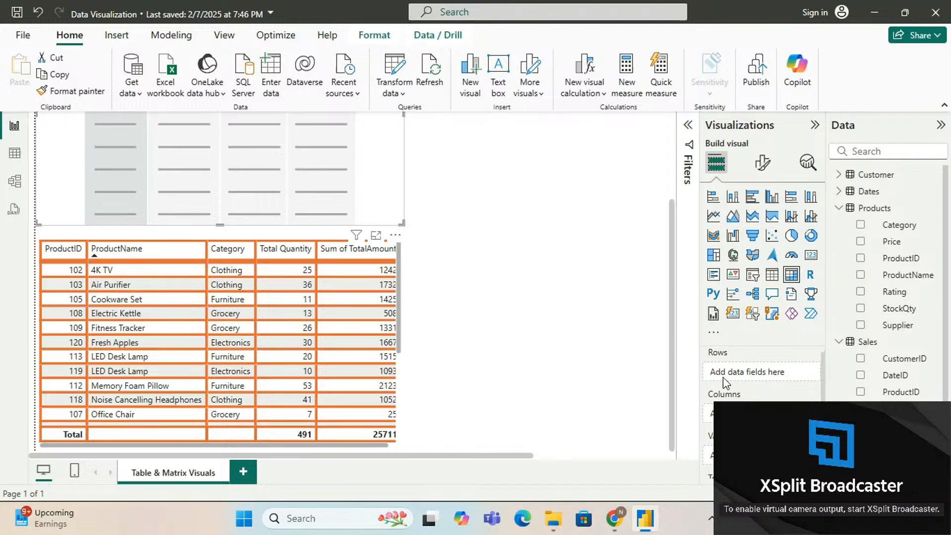
scroll(731, 380, "down", 2)
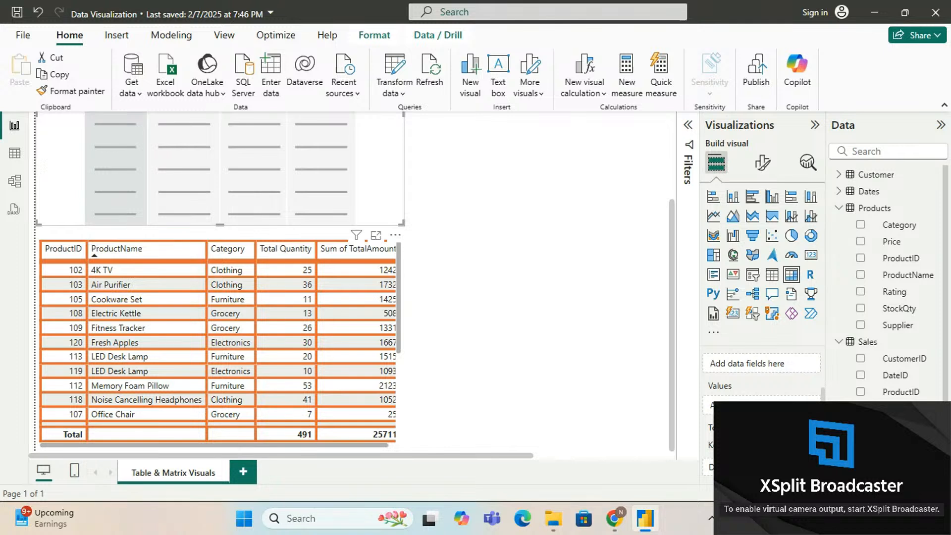
scroll(755, 378, "up", 1)
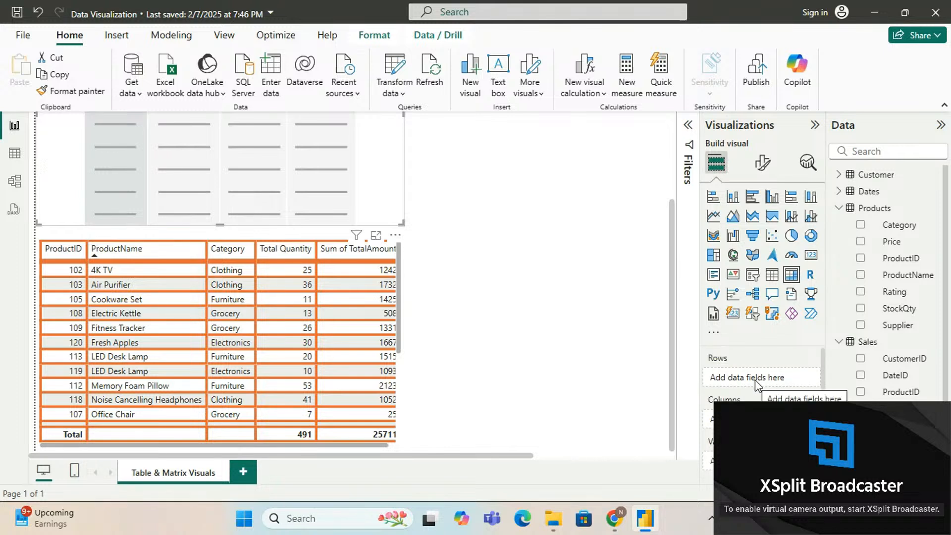
scroll(495, 289, "up", 2)
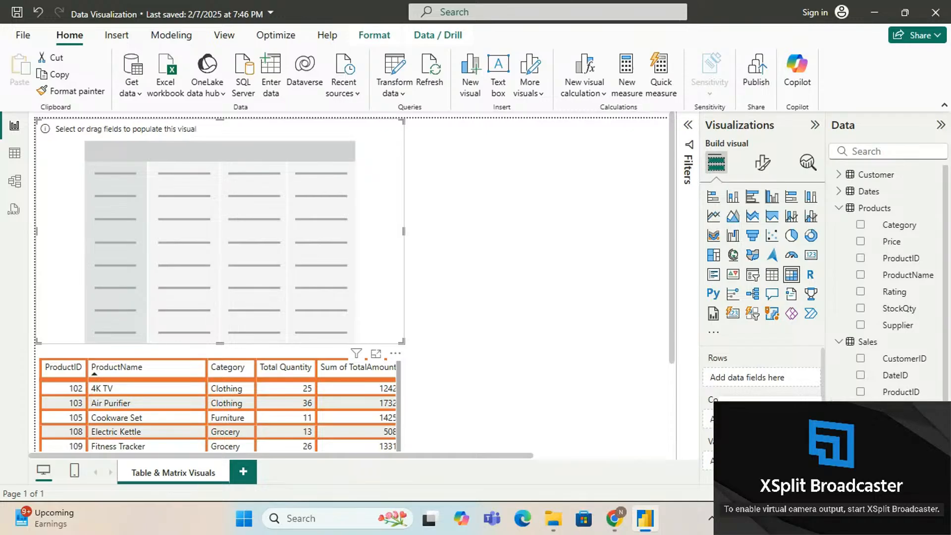
Add the Products table's Category field to the matrix's rows and ProductName to its columns.
left_click(861, 226)
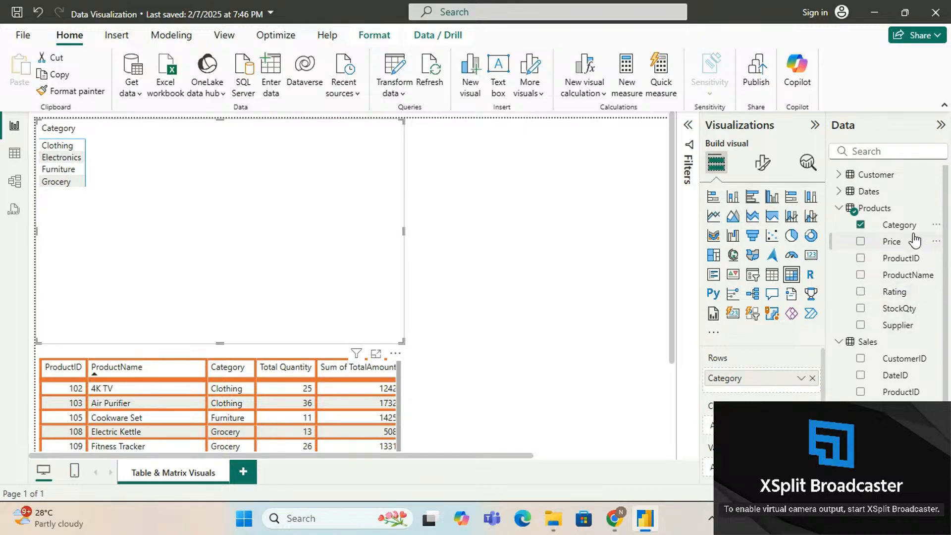
left_click(861, 275)
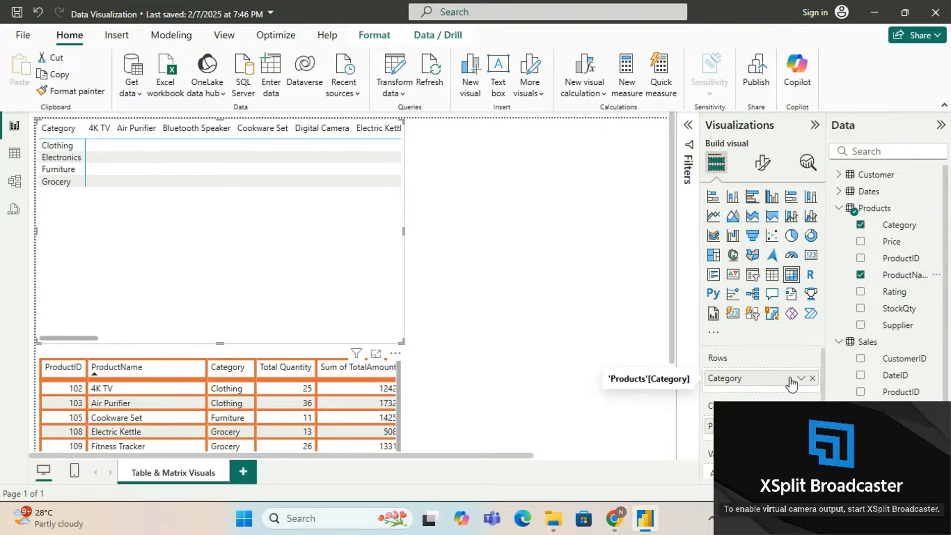
scroll(787, 391, "down", 1)
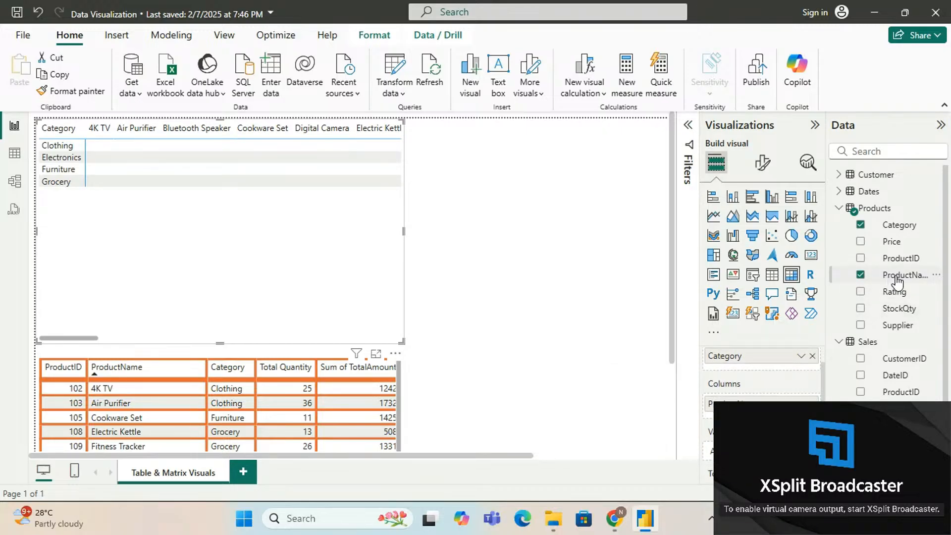
scroll(782, 391, "down", 1)
scroll(758, 384, "down", 1)
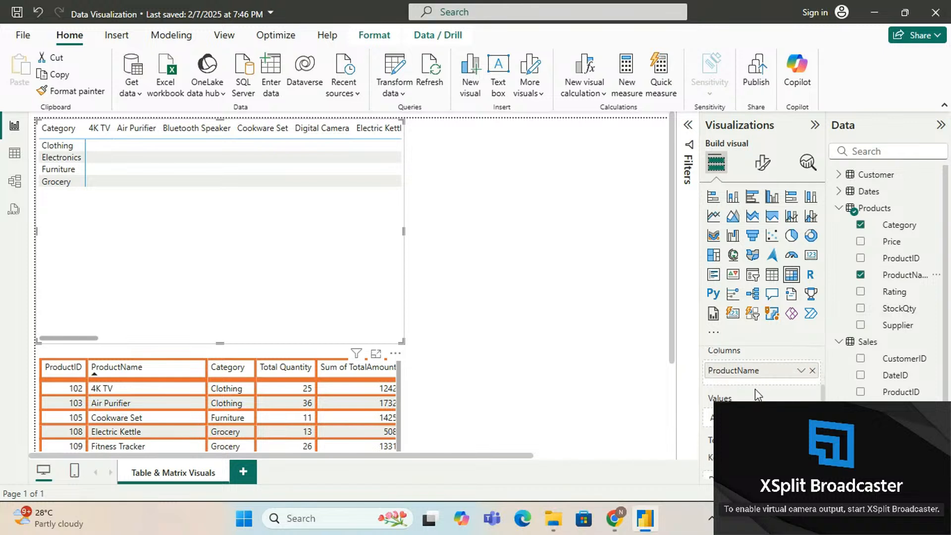
scroll(756, 383, "up", 2)
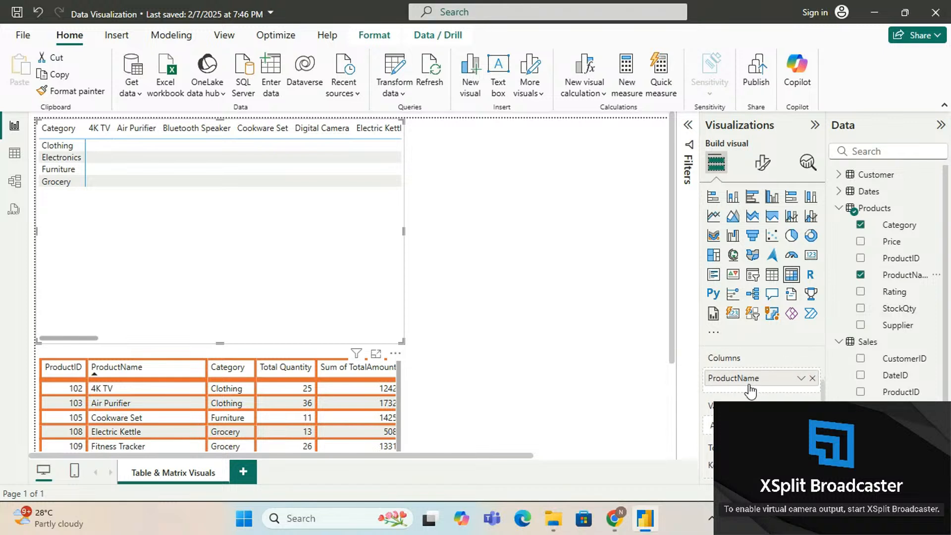
Move ProductName from the matrix's columns into its rows, directly beneath Category.
left_click_drag(772, 399, 780, 364)
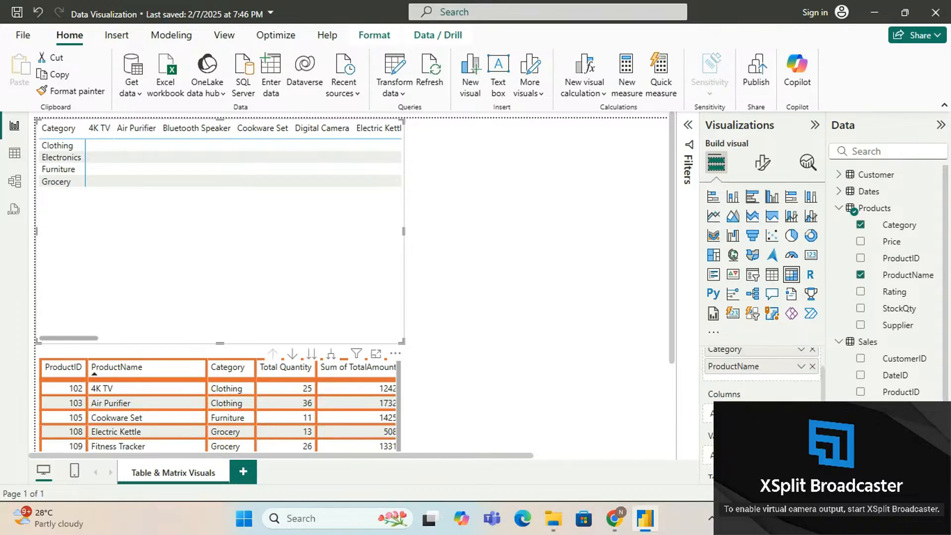
scroll(779, 368, "up", 1)
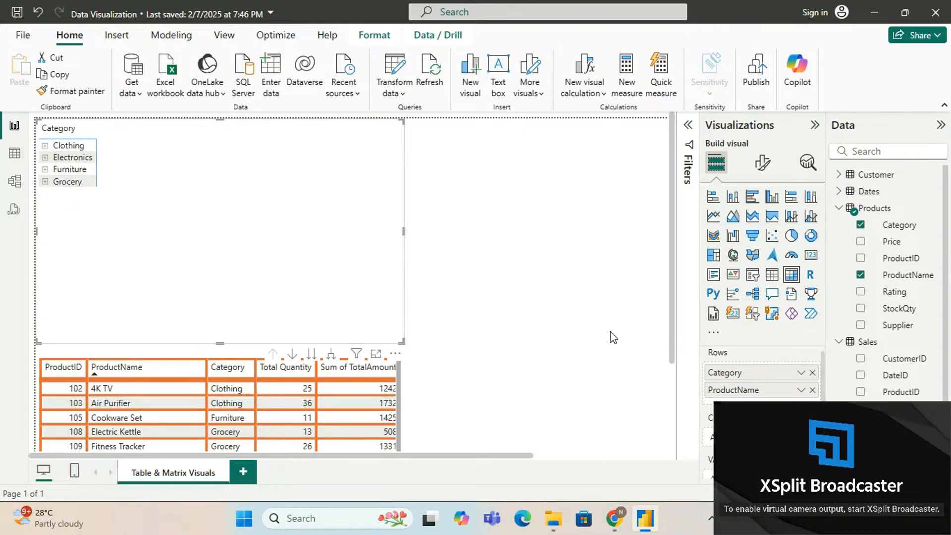
scroll(740, 379, "down", 1)
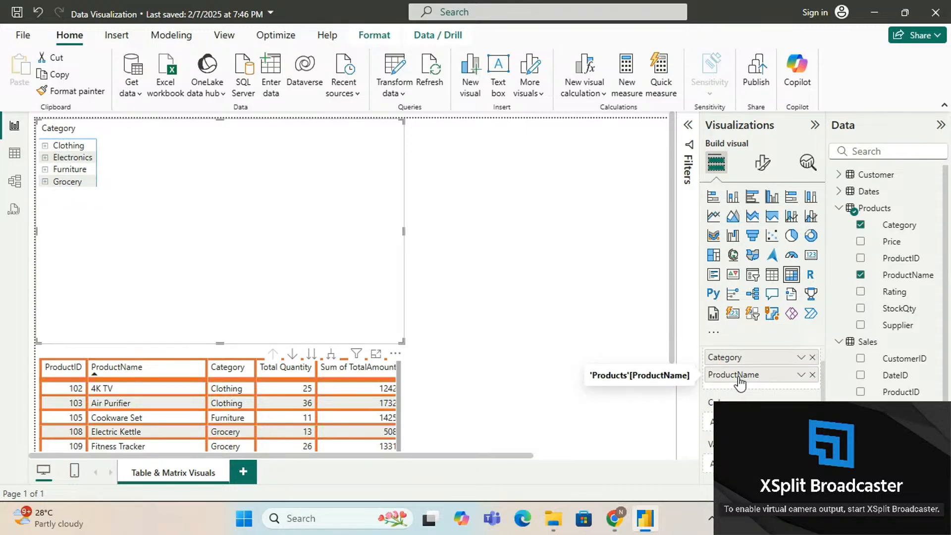
Expand the Clothing category in the matrix, look through its products, and collapse it again.
left_click(45, 146)
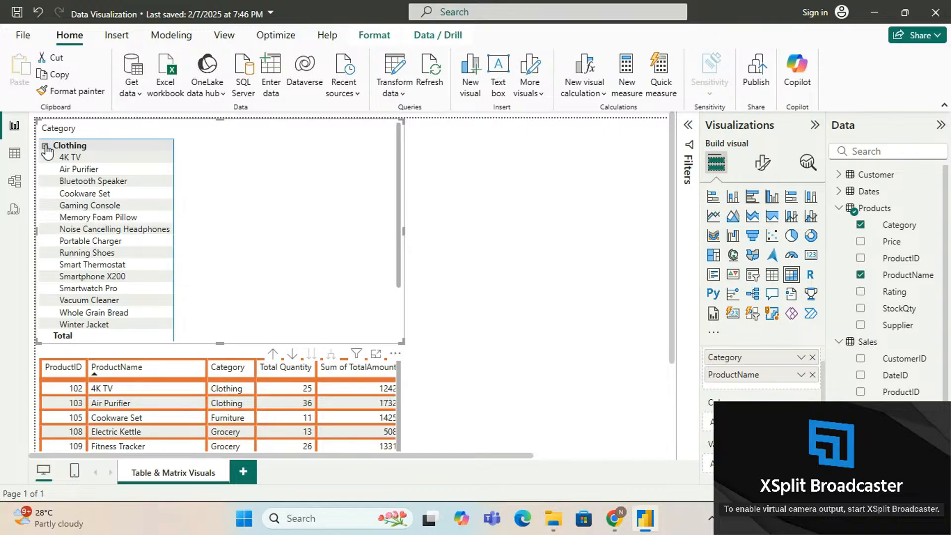
scroll(80, 286, "down", 3)
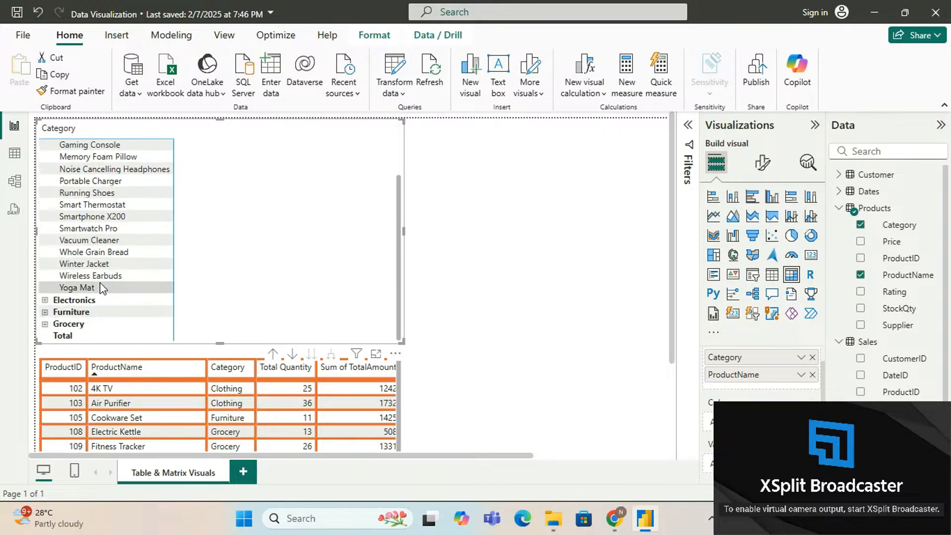
scroll(94, 248, "up", 2)
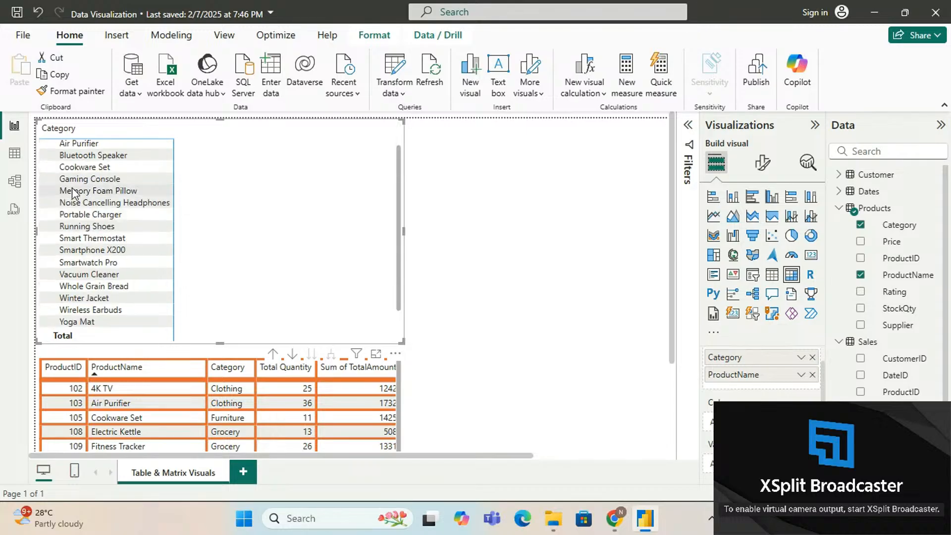
scroll(52, 150, "up", 2)
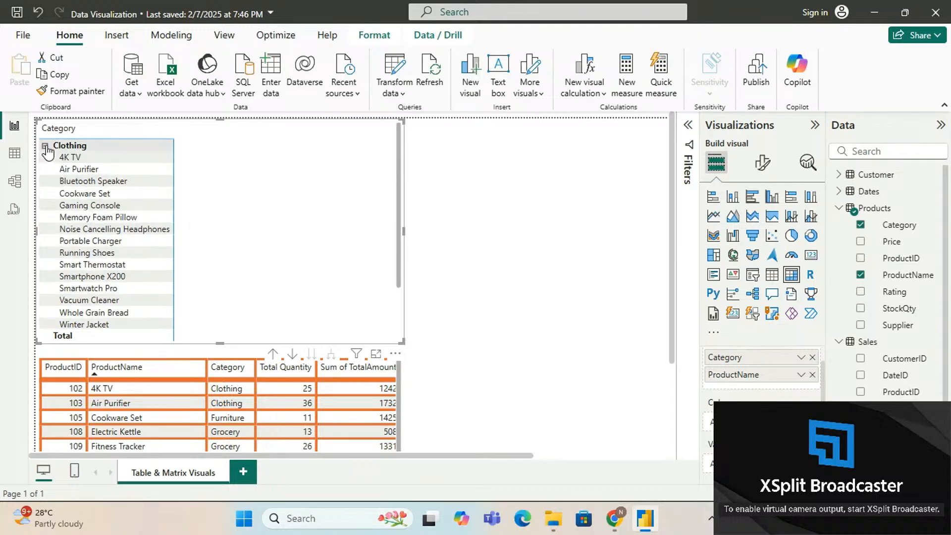
left_click(45, 146)
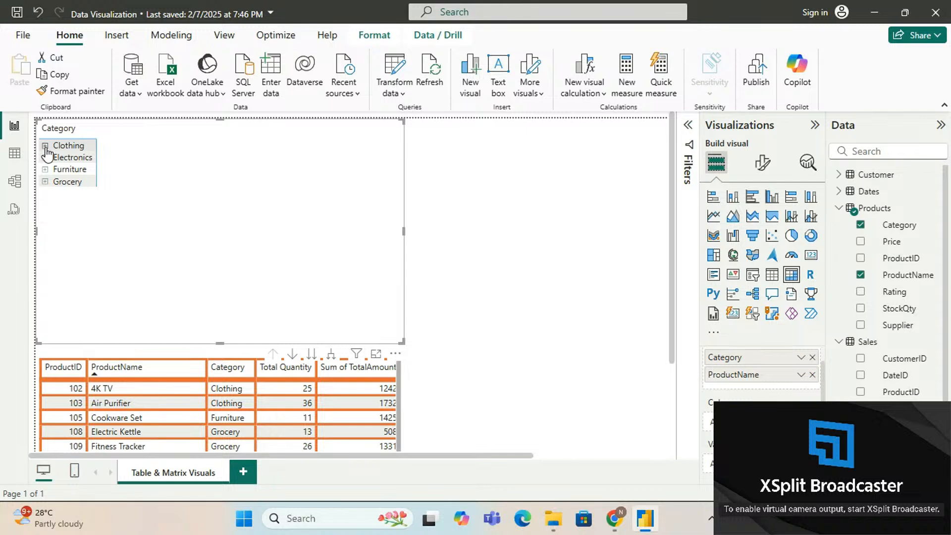
left_click(45, 146)
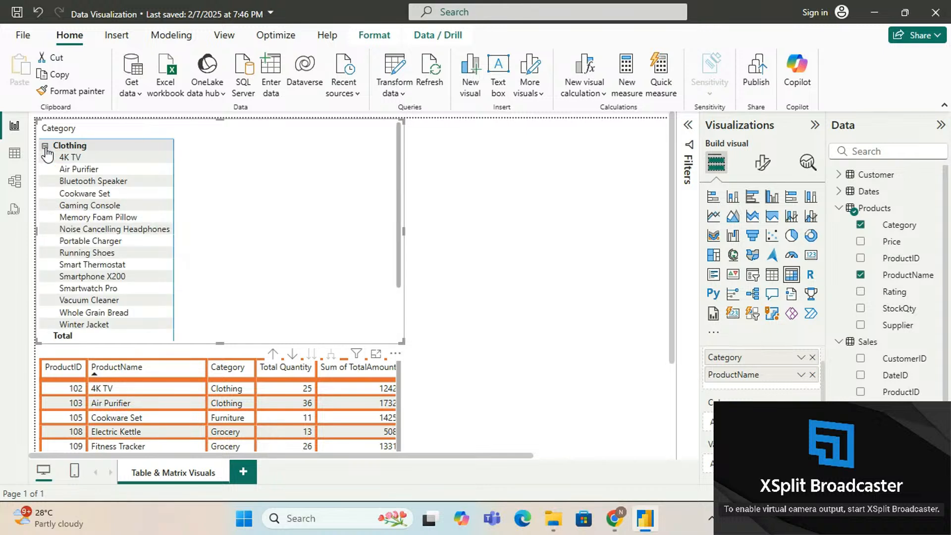
left_click(45, 148)
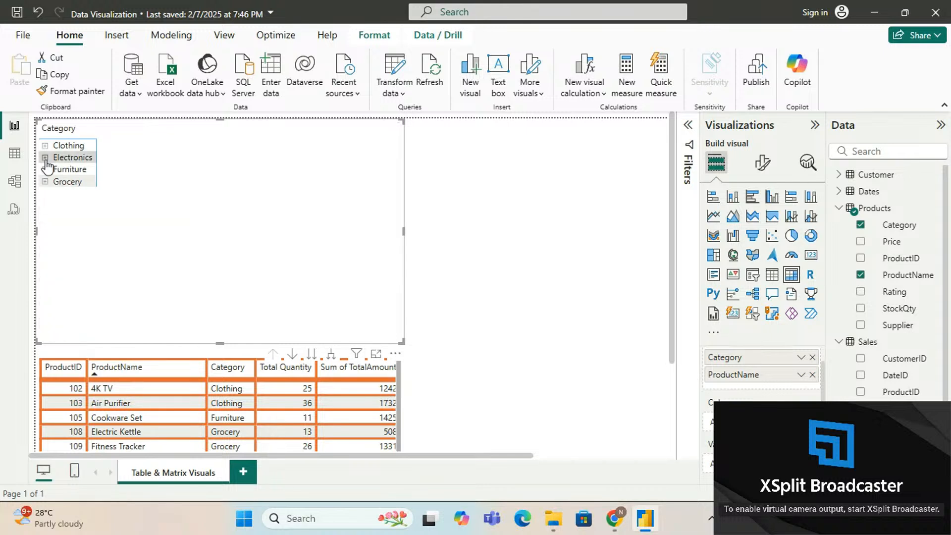
Expand and collapse the Electronics, Furniture and Grocery categories in the matrix to view their products.
left_click(45, 158)
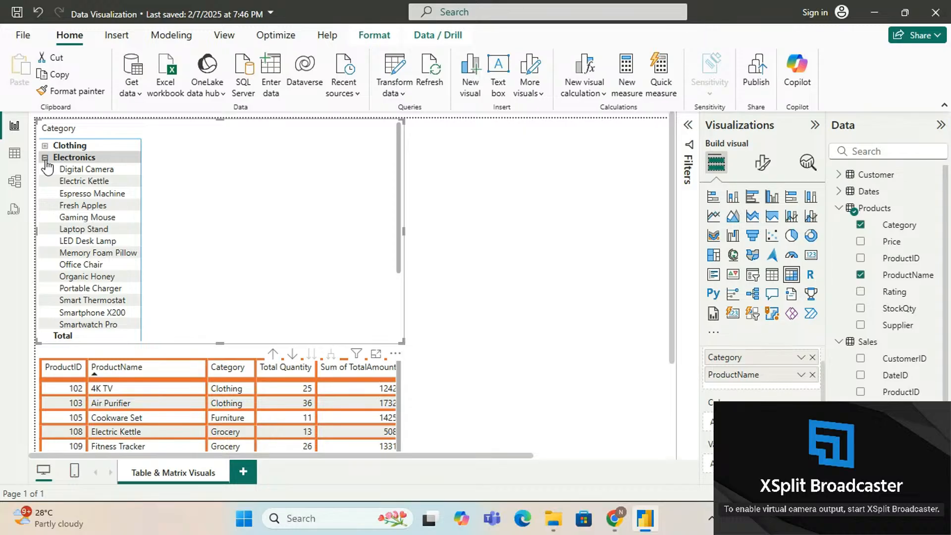
left_click(45, 158)
left_click(46, 170)
left_click(46, 170)
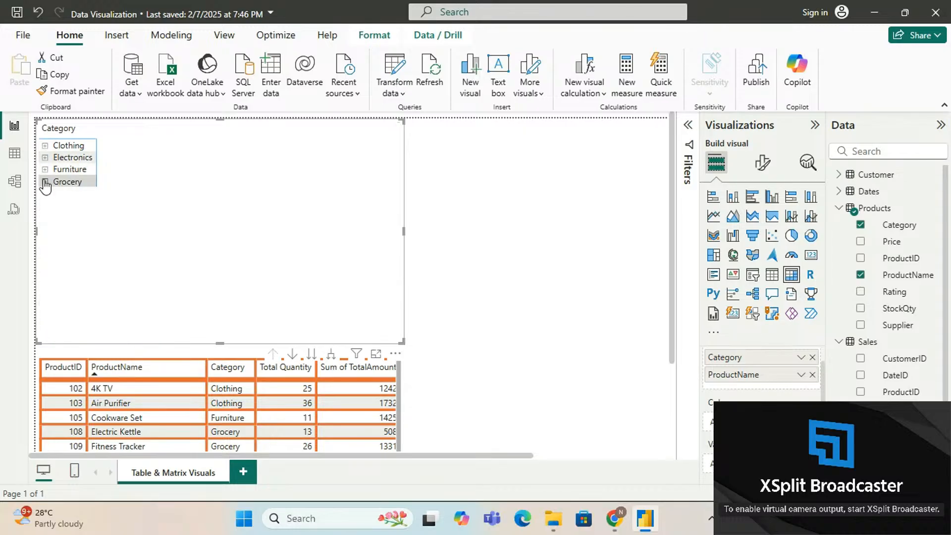
left_click(45, 181)
left_click(45, 182)
mouse_move(362, 361)
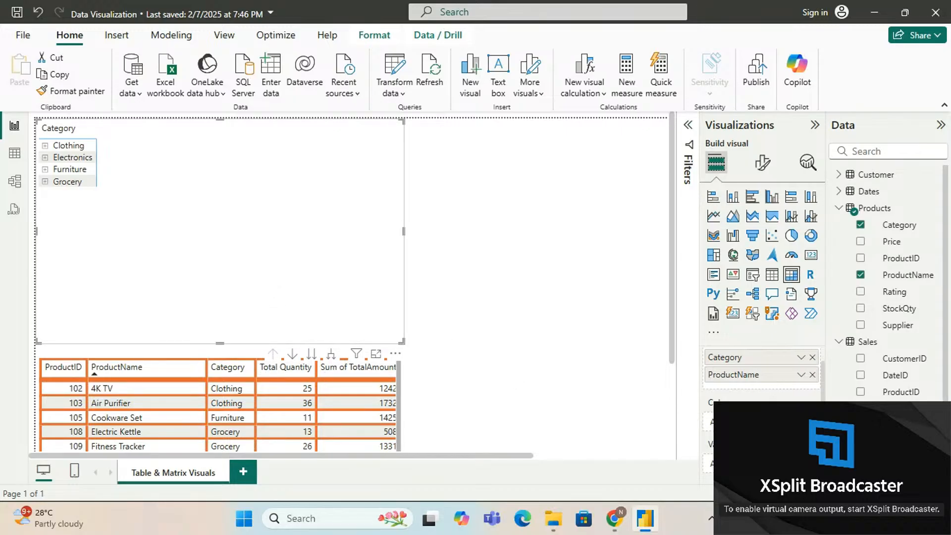
Add the Stores table's Location field to the matrix's columns.
scroll(763, 389, "down", 2)
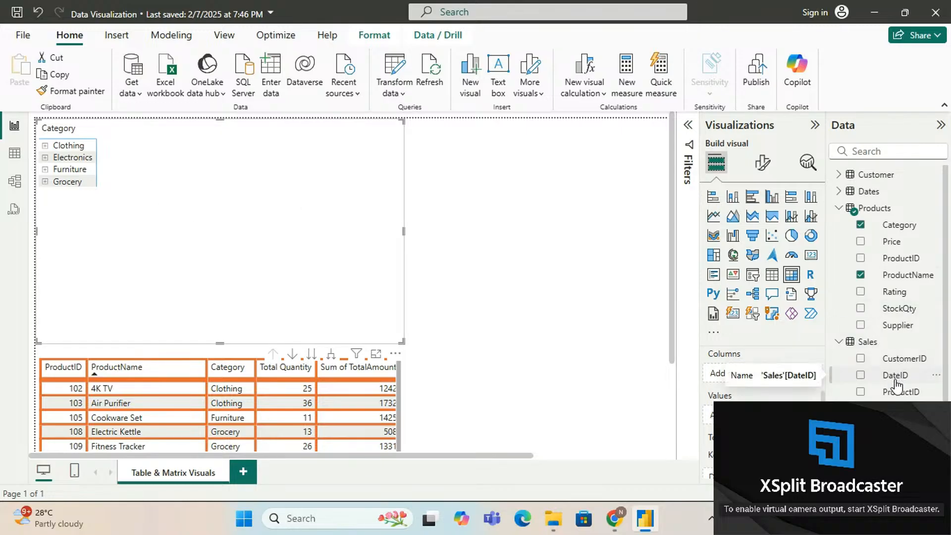
scroll(898, 383, "down", 1)
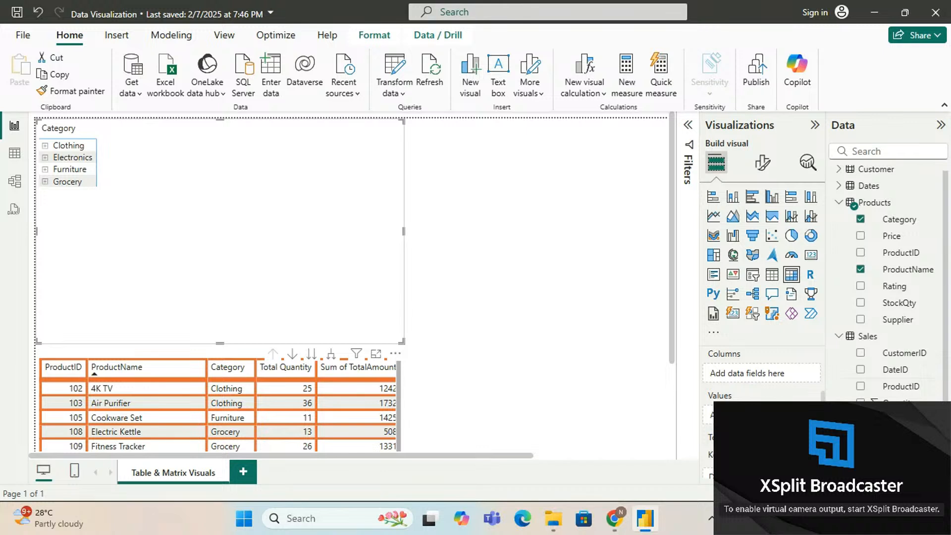
scroll(887, 396, "down", 5)
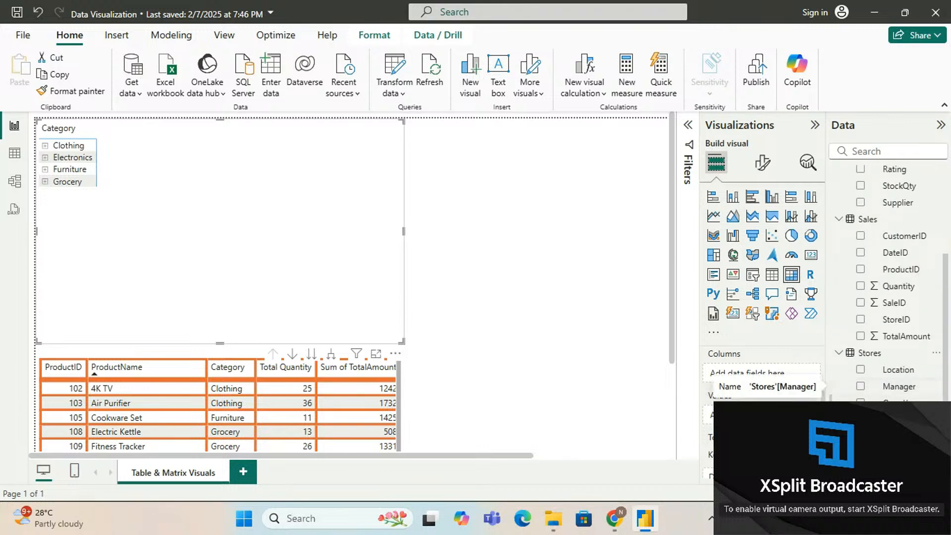
left_click(862, 371)
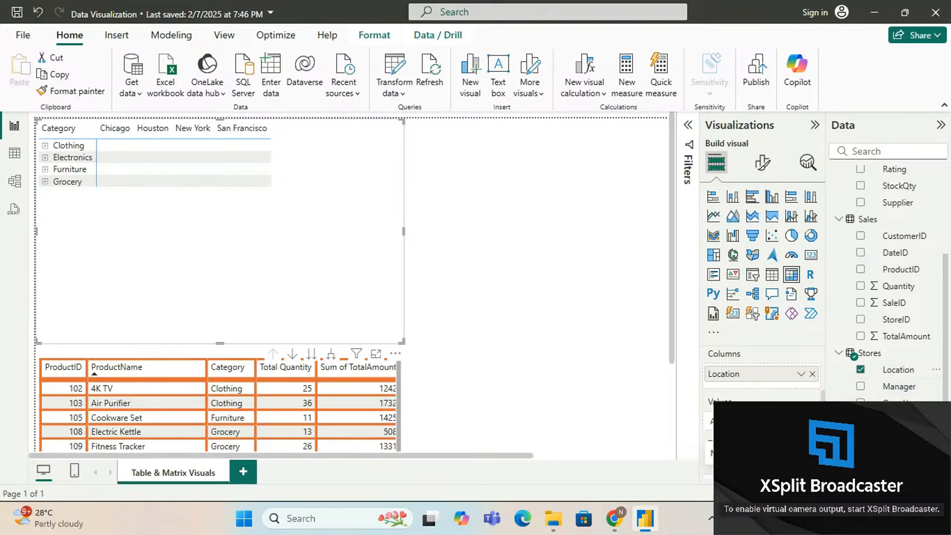
Move the StoreName field from the matrix's rows into its columns, directly beneath Location.
scroll(762, 420, "up", 1)
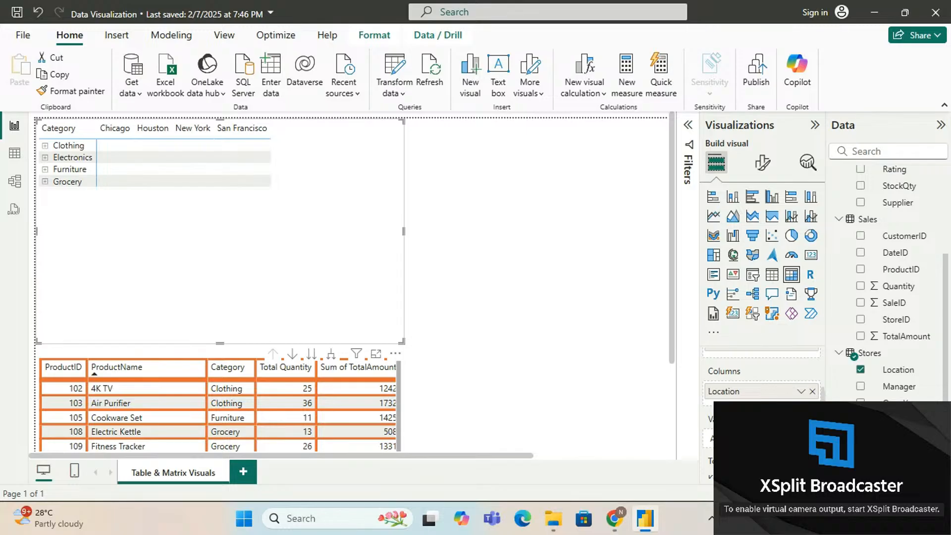
scroll(733, 400, "up", 3)
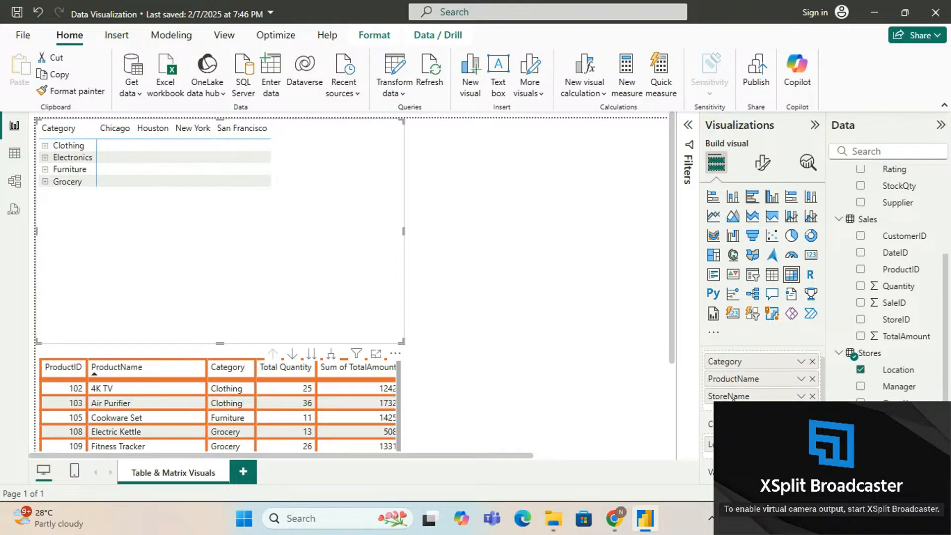
scroll(735, 402, "up", 1)
scroll(735, 402, "down", 1)
left_click_drag(742, 398, 742, 445)
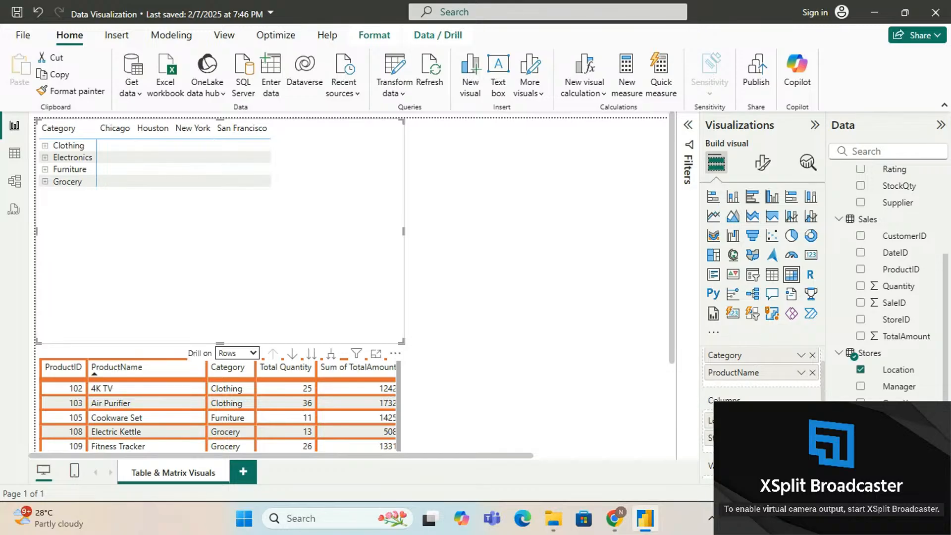
Add the Sales table's TotalAmount field to the matrix's values and keep its aggregation as Sum.
scroll(742, 442, "down", 2)
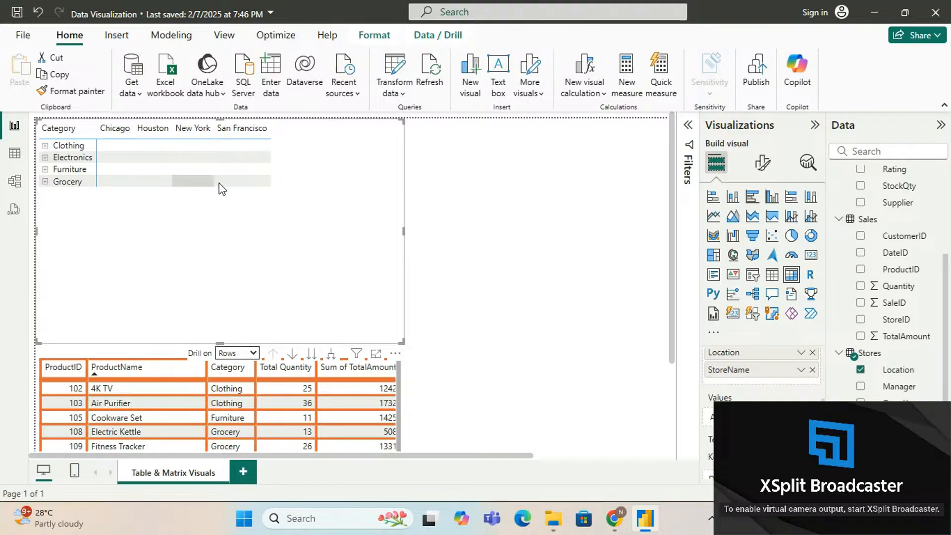
scroll(762, 379, "down", 1)
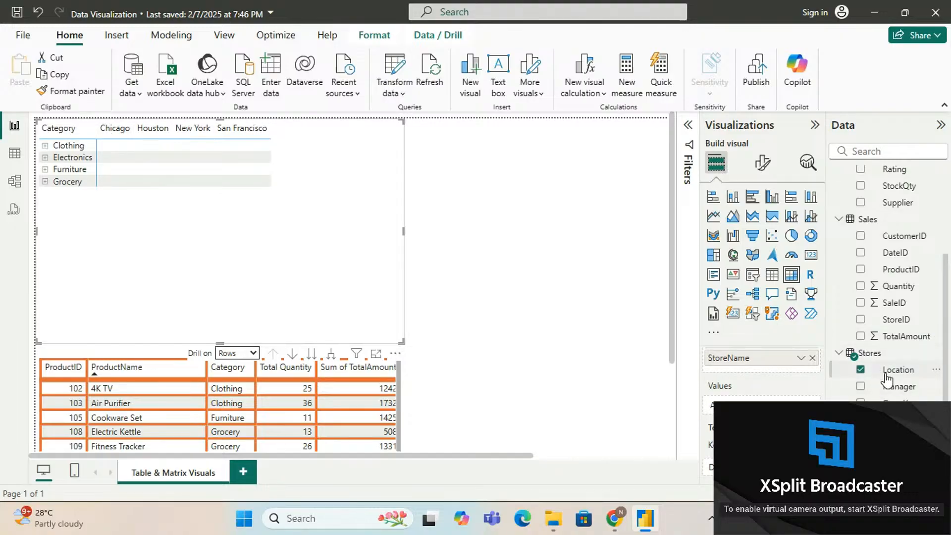
left_click(895, 338)
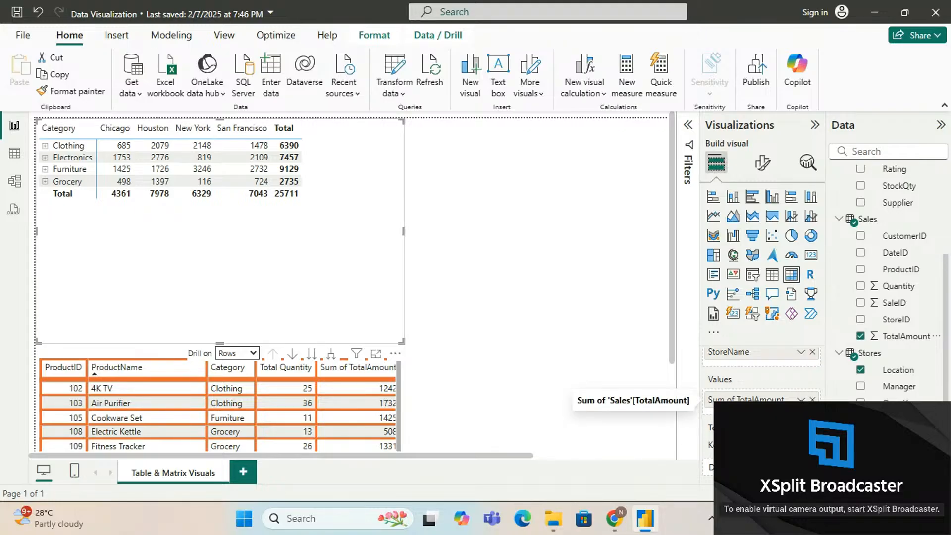
left_click(801, 399)
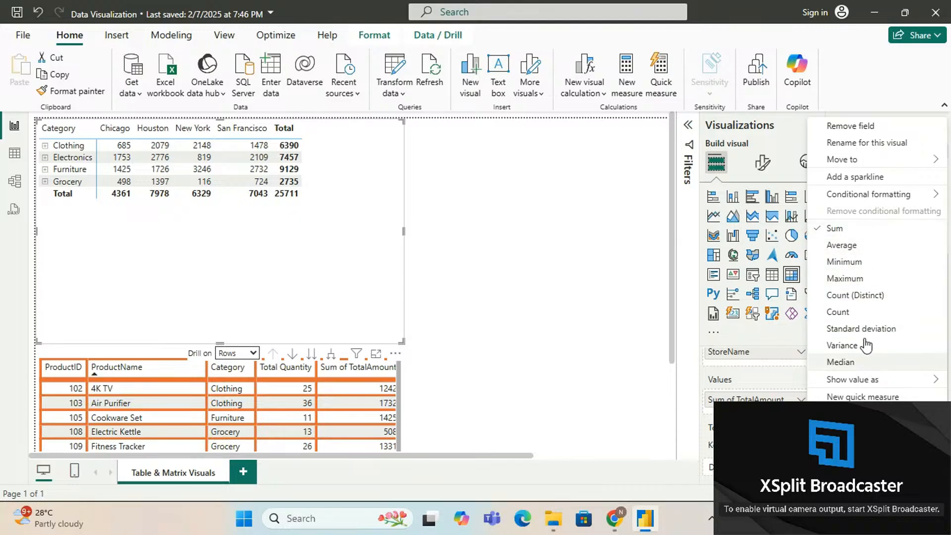
left_click(849, 230)
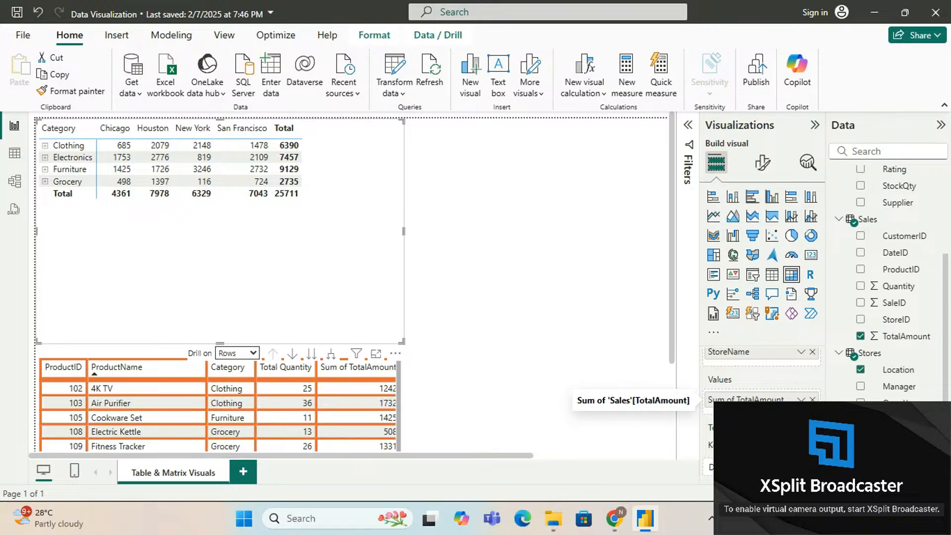
Rename the matrix's summed value field as Total Amount.
double_click(746, 399)
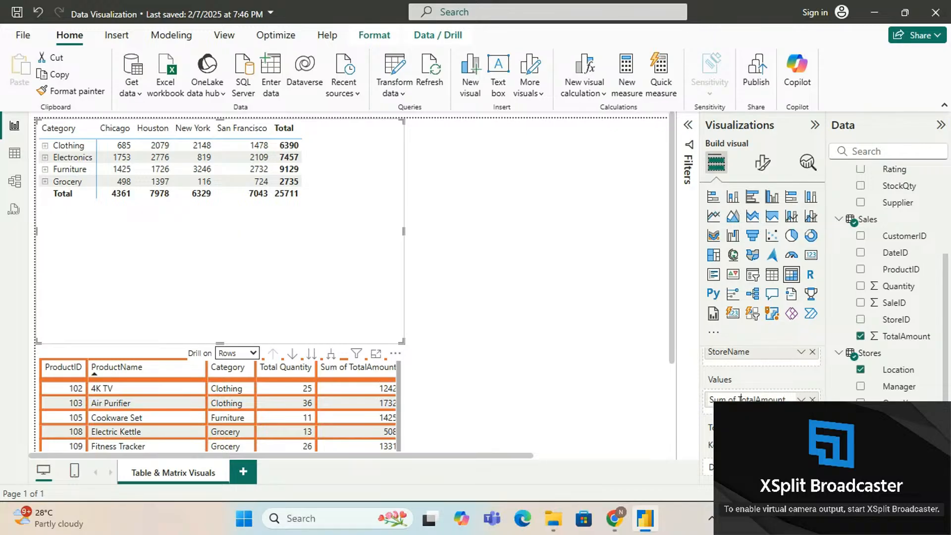
key("BackSpace")
key("BackSpace")
key("BackSpace")
key("BackSpace")
key("BackSpace")
key("BackSpace")
key("BackSpace")
key("Return")
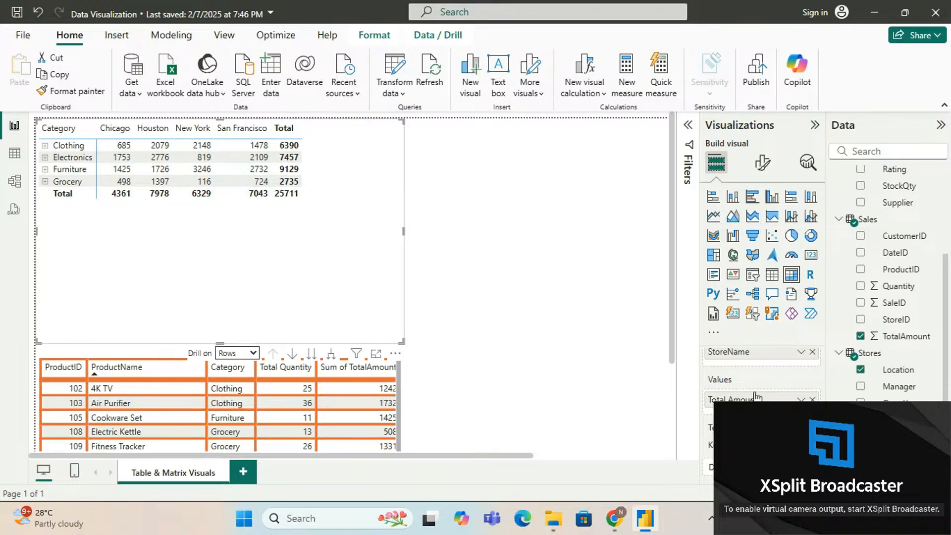
Keep the matrix's drill direction on Rows and enlarge the matrix slightly in width and height.
scroll(755, 396, "up", 3)
scroll(753, 396, "down", 3)
scroll(745, 379, "up", 5)
scroll(761, 386, "down", 4)
scroll(761, 386, "up", 4)
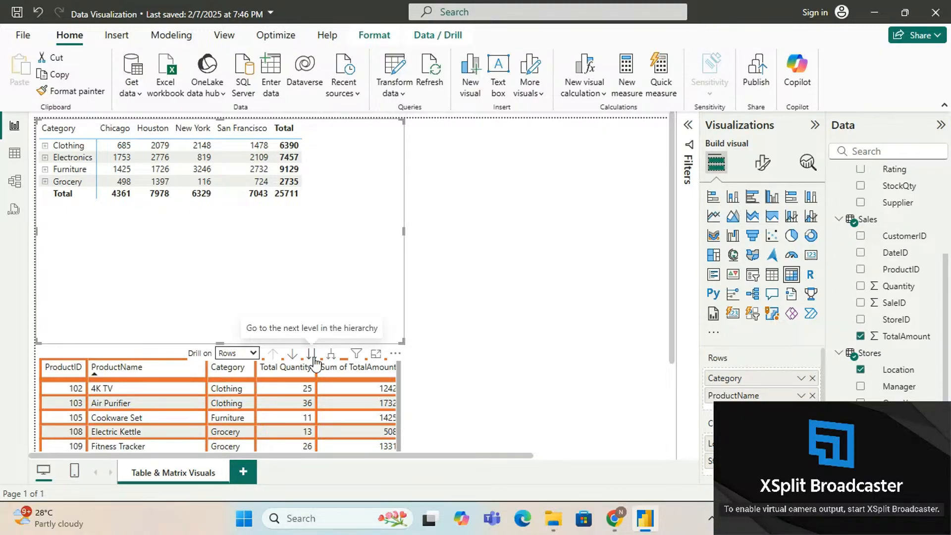
left_click(250, 357)
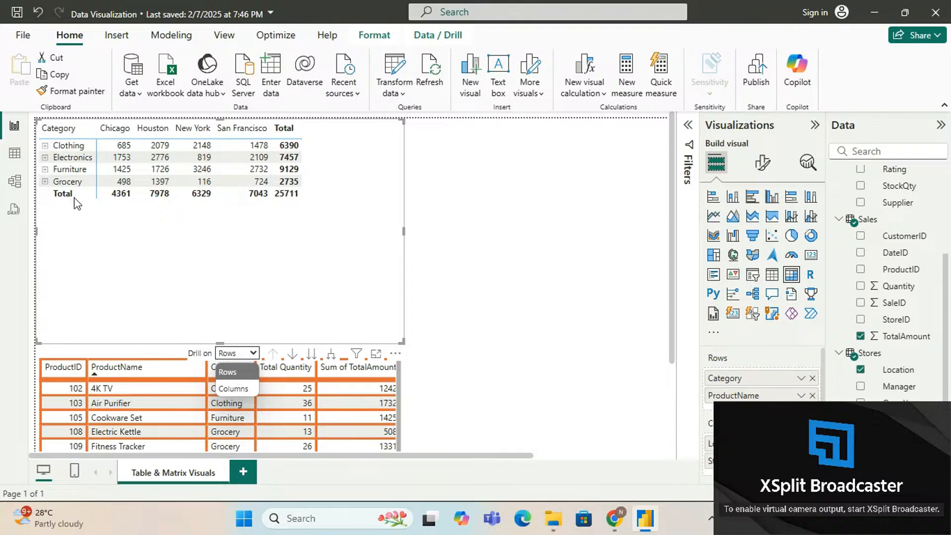
left_click(247, 372)
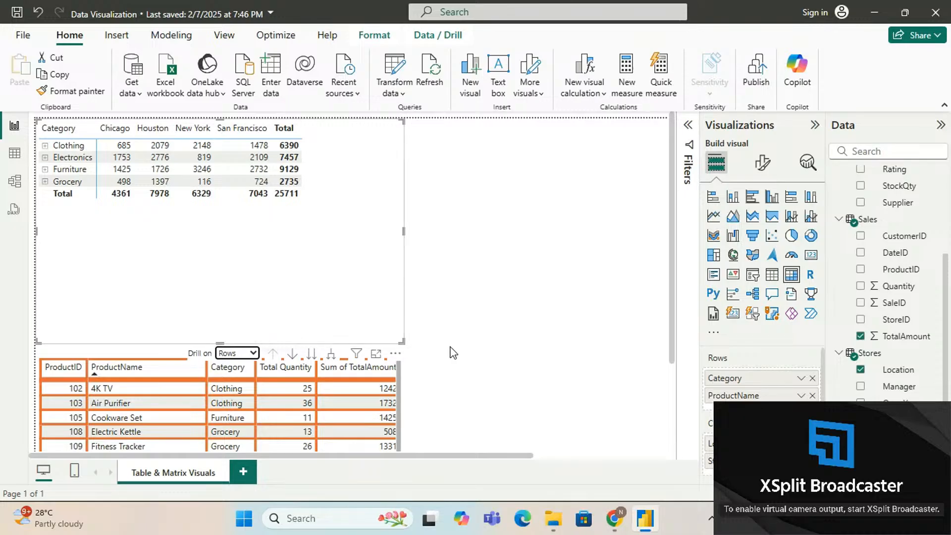
left_click_drag(402, 343, 436, 373)
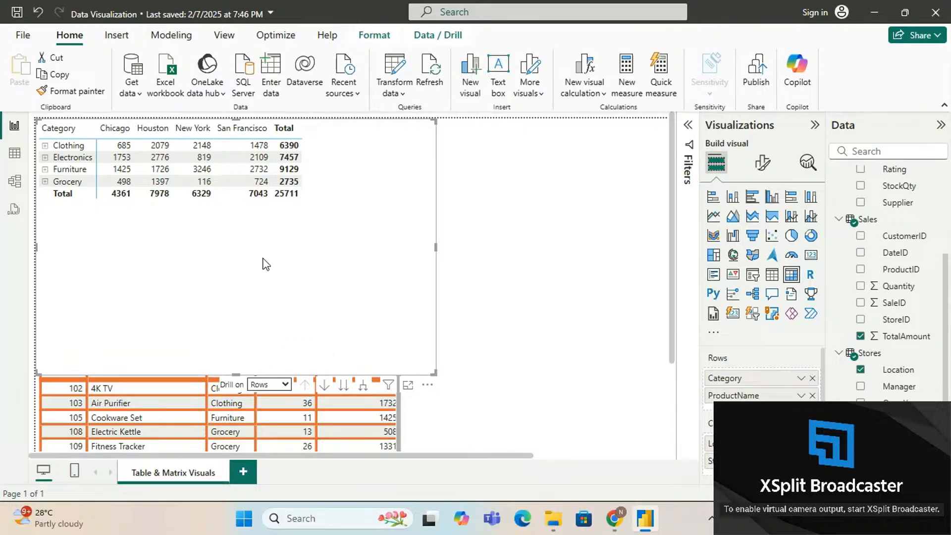
Turn on drill-down mode for the matrix, then expand the Grocery category's products and collapse them again.
left_click(325, 386)
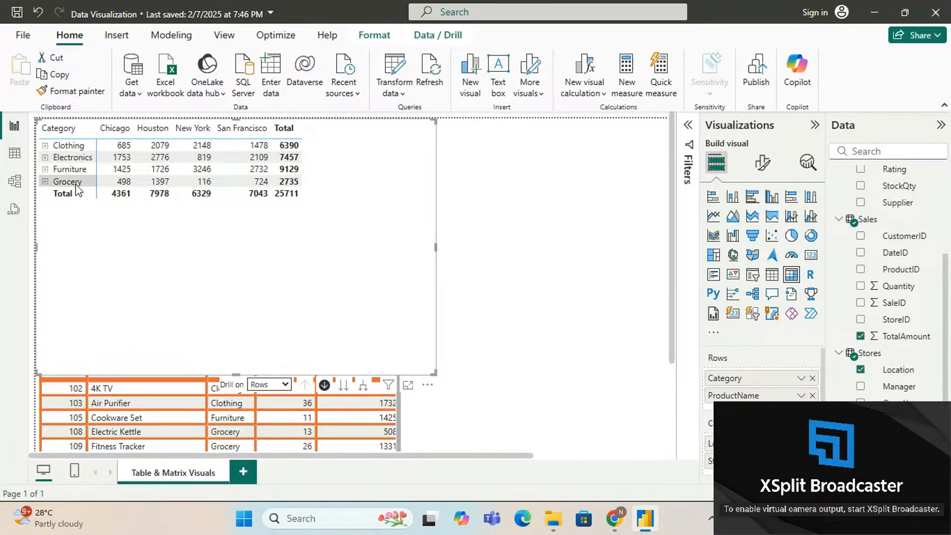
left_click(45, 182)
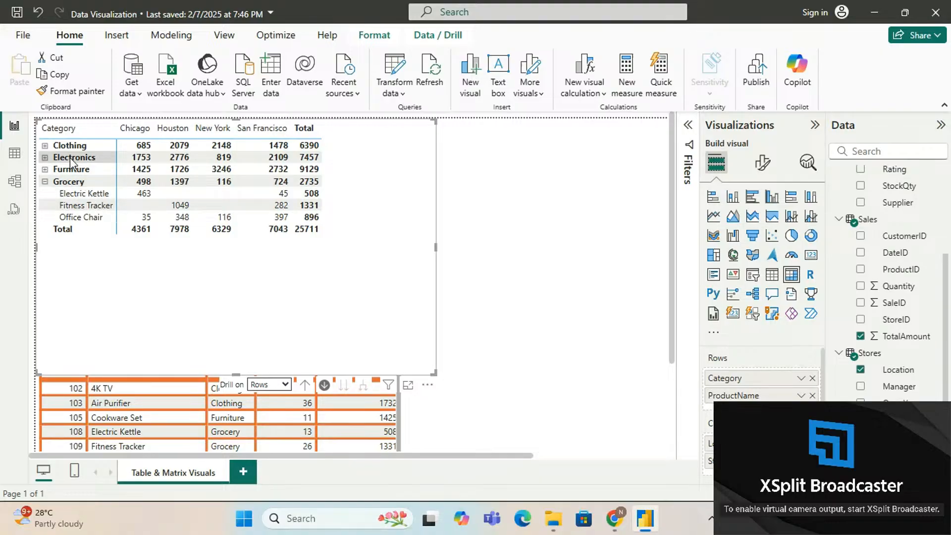
left_click(45, 182)
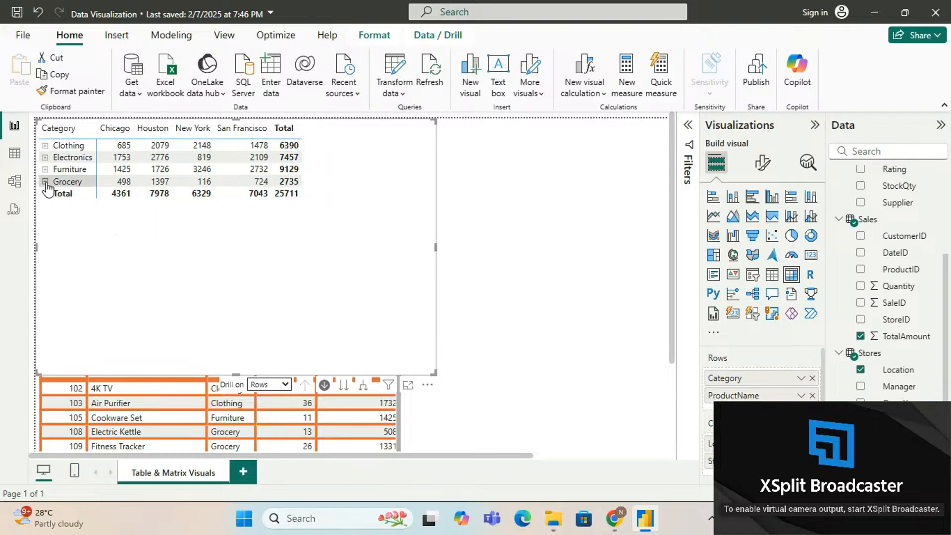
Expand Electronics, compare its products with the matrix's row and column fields, collapse it and turn drill-down mode off.
left_click(45, 157)
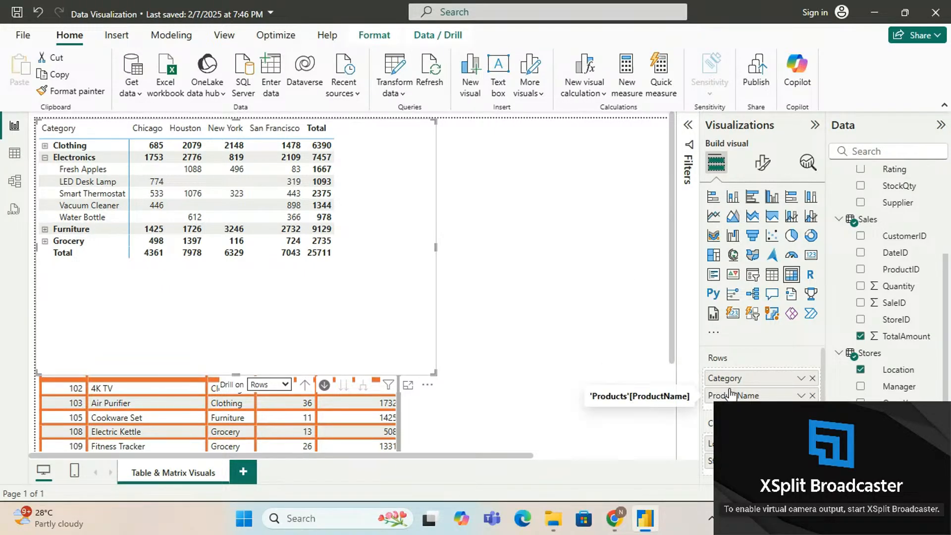
scroll(732, 390, "down", 2)
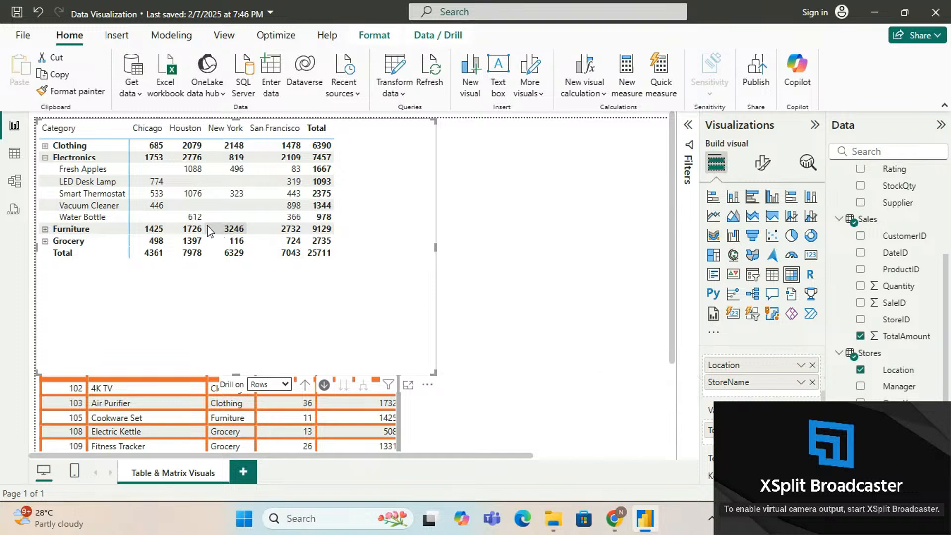
scroll(716, 368, "up", 2)
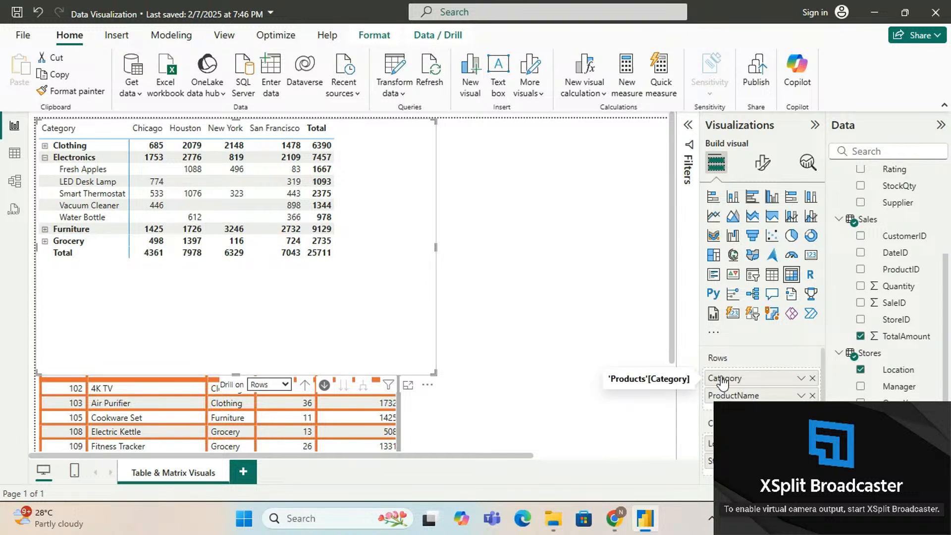
scroll(722, 383, "down", 1)
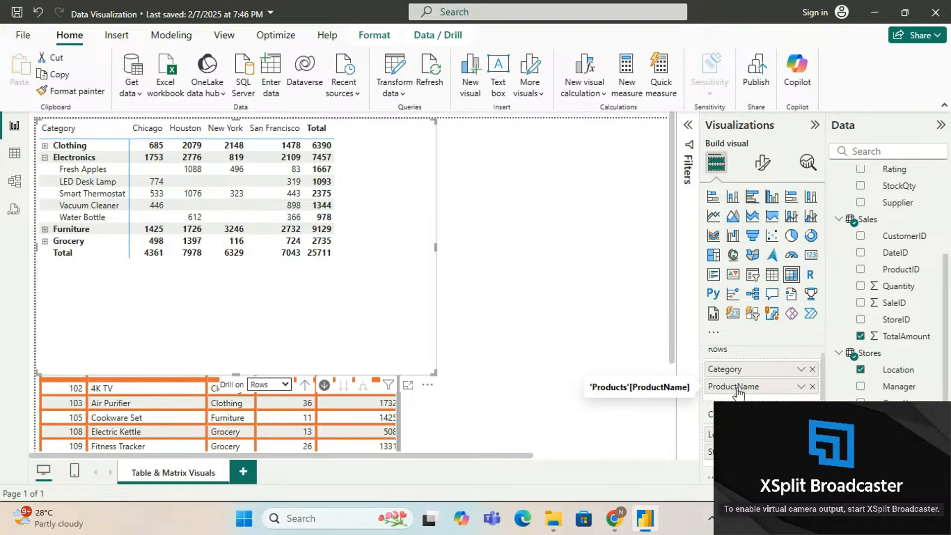
left_click(45, 157)
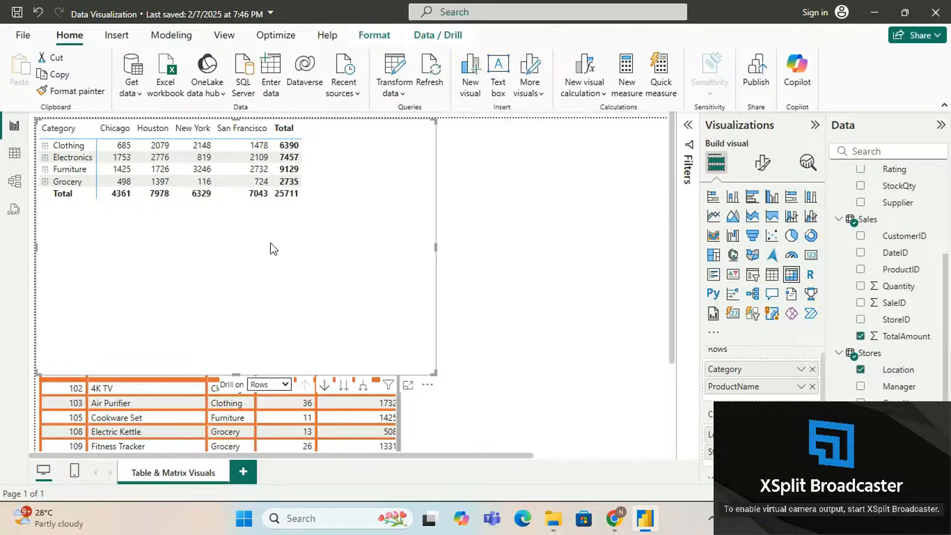
left_click(324, 388)
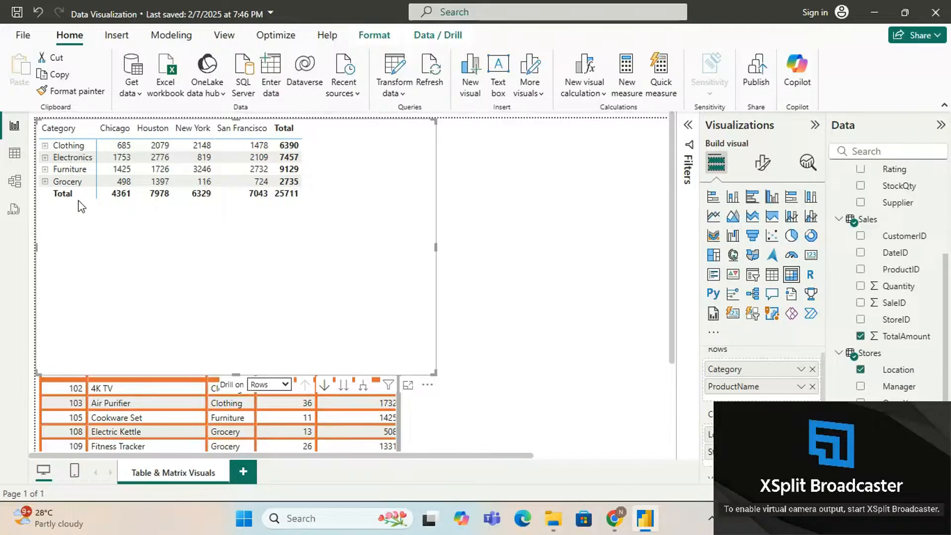
View the matrix's rows at the ProductName level, sorted by product name, and drill back up to Category.
left_click(345, 385)
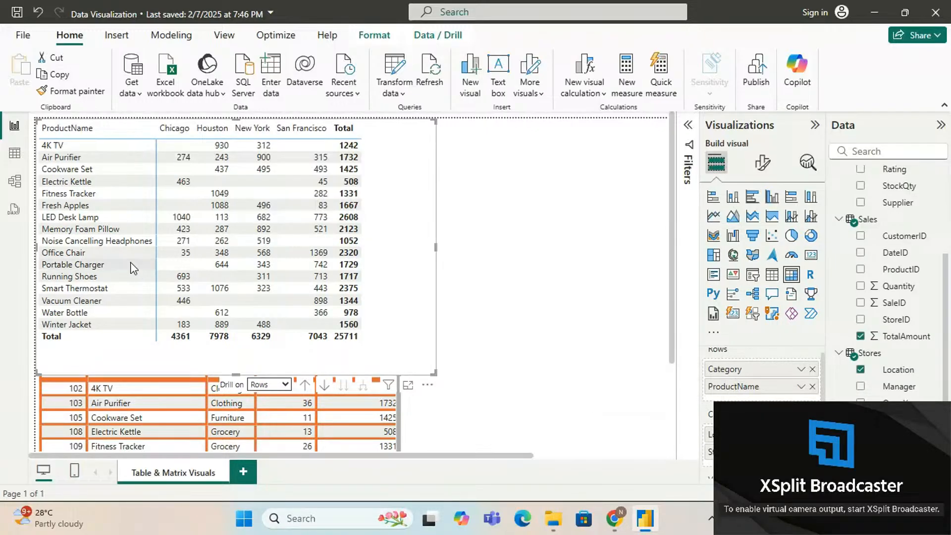
left_click(67, 130)
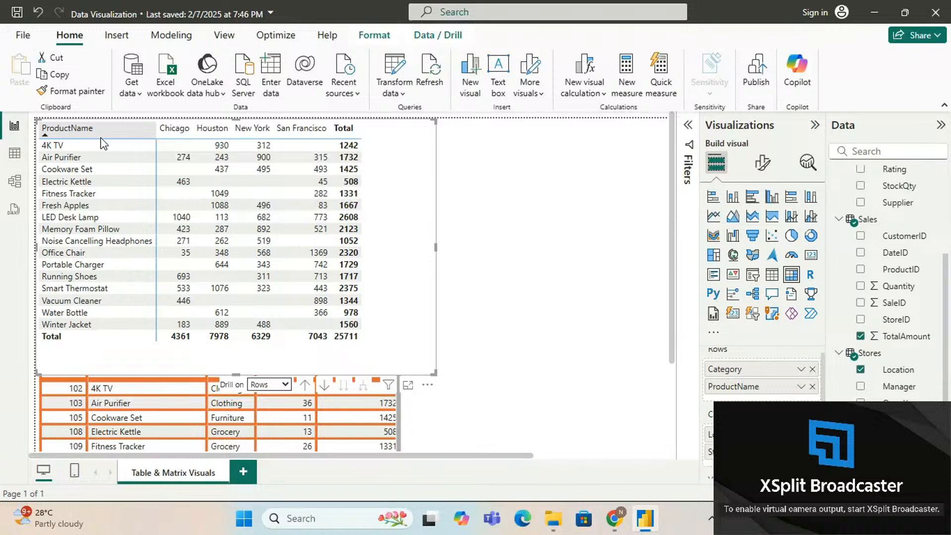
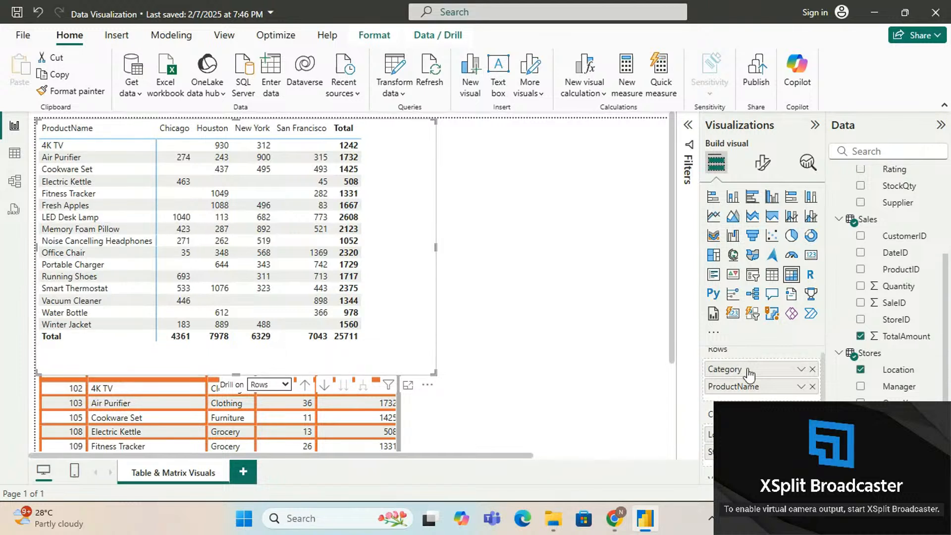
scroll(760, 389, "down", 1)
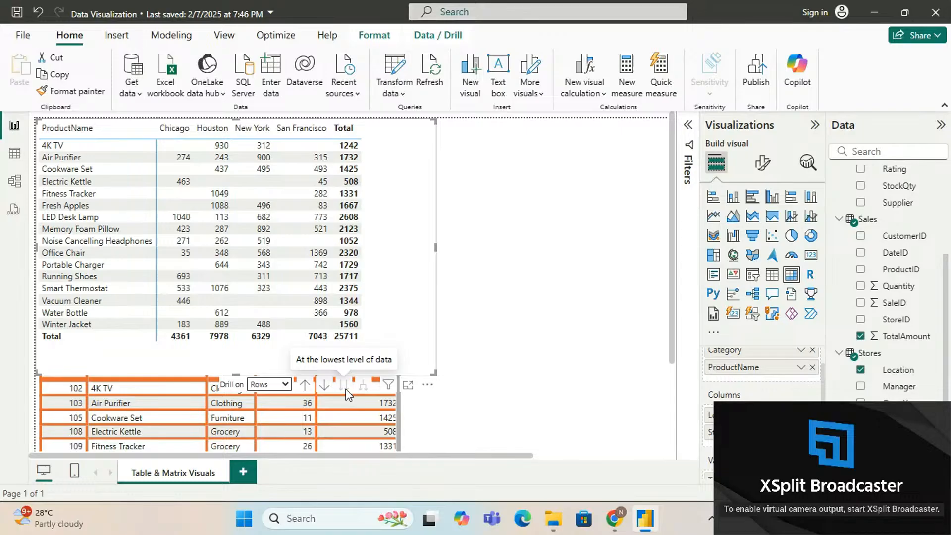
left_click(304, 386)
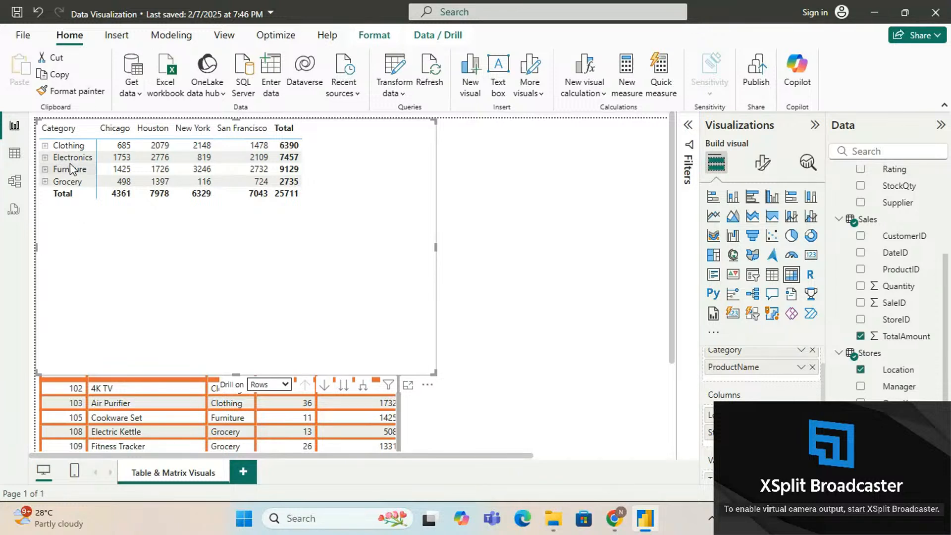
Move the matrix rows to the next hierarchy level to list products without categories, then return to the Category level.
left_click(344, 385)
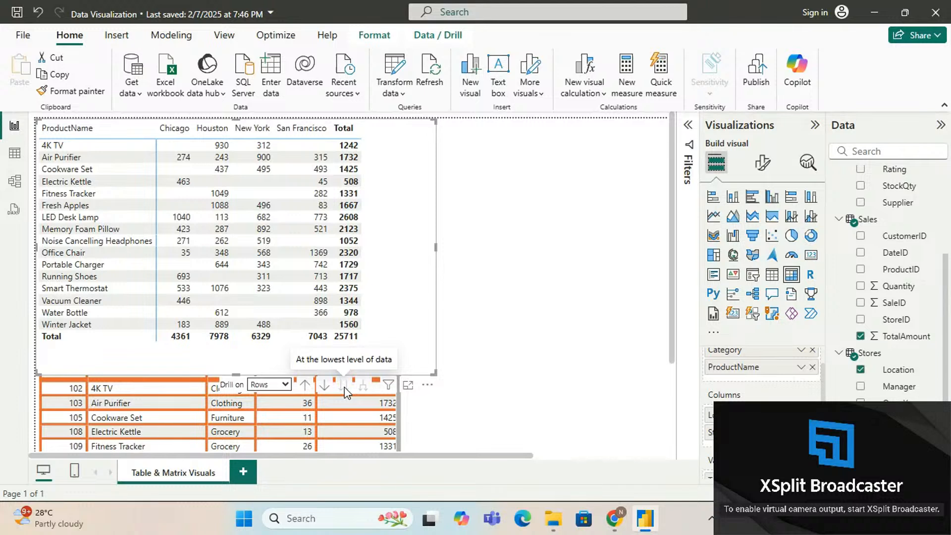
left_click(305, 388)
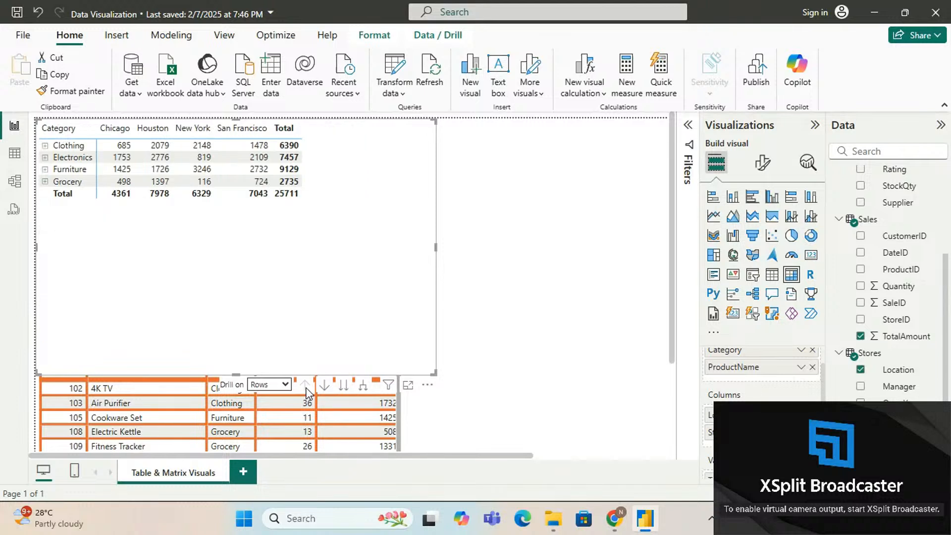
Expand all matrix rows down one level, review the products under each category, then drill back up to Category.
left_click(365, 389)
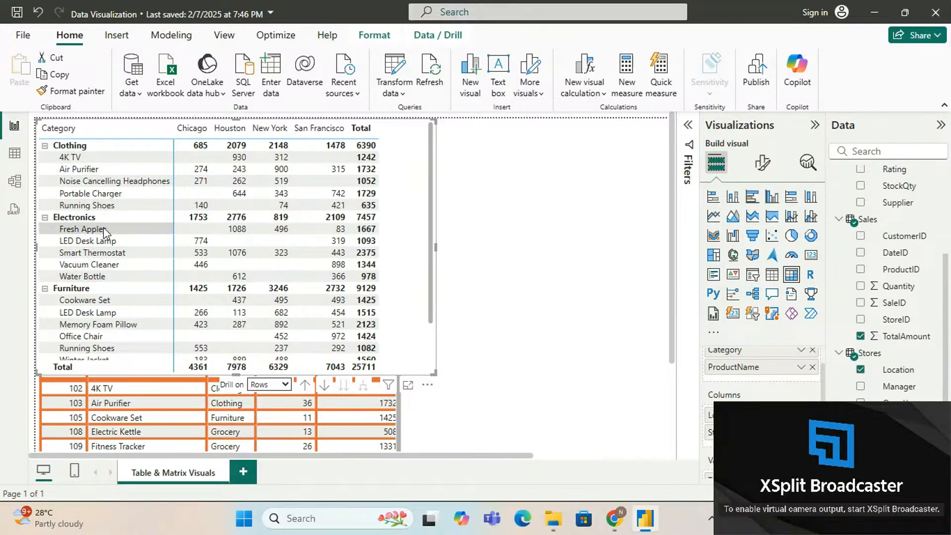
scroll(101, 257, "down", 2)
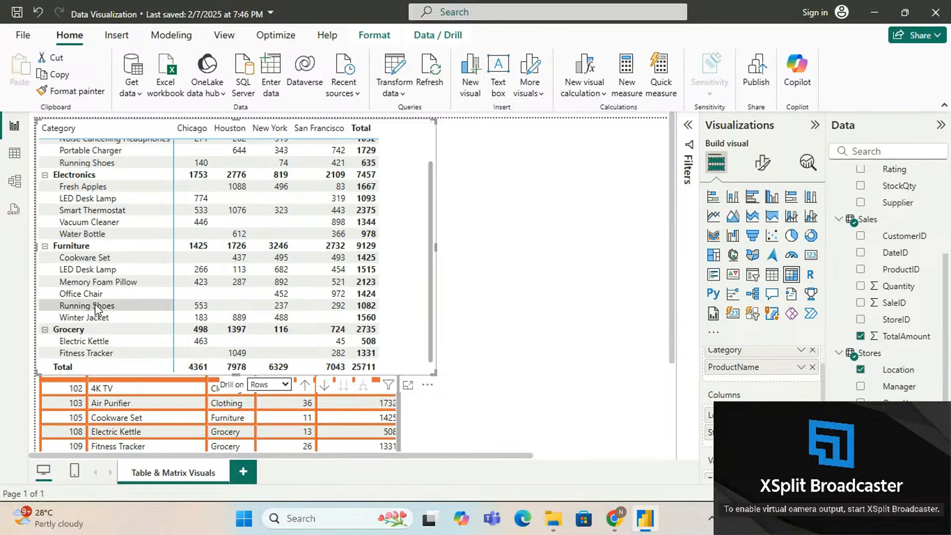
scroll(98, 309, "down", 1)
scroll(98, 309, "up", 3)
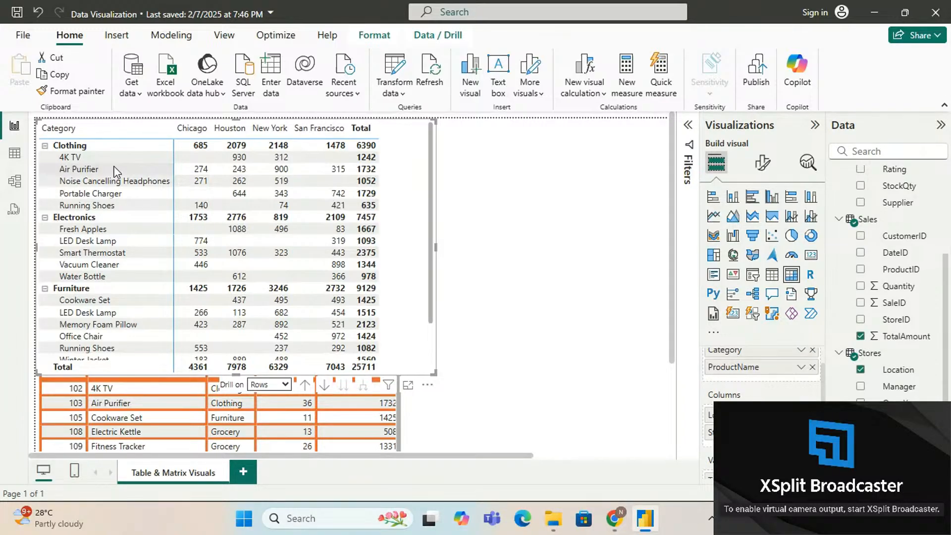
scroll(110, 277, "down", 2)
scroll(112, 286, "up", 2)
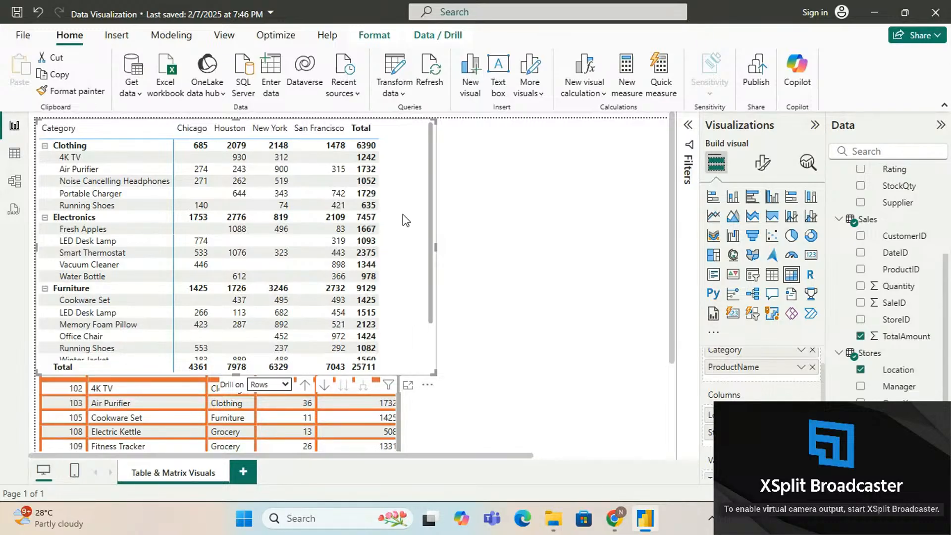
scroll(405, 220, "down", 3)
scroll(405, 220, "up", 3)
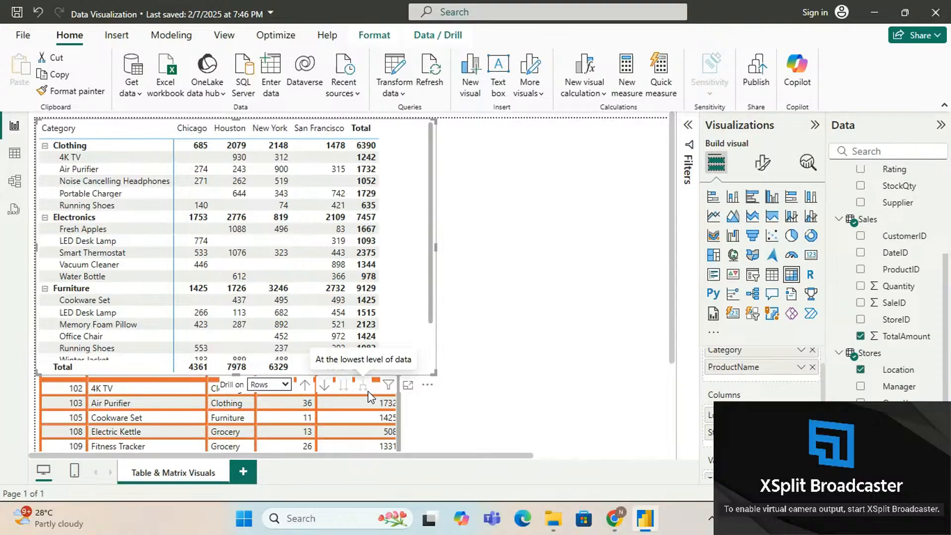
left_click(305, 386)
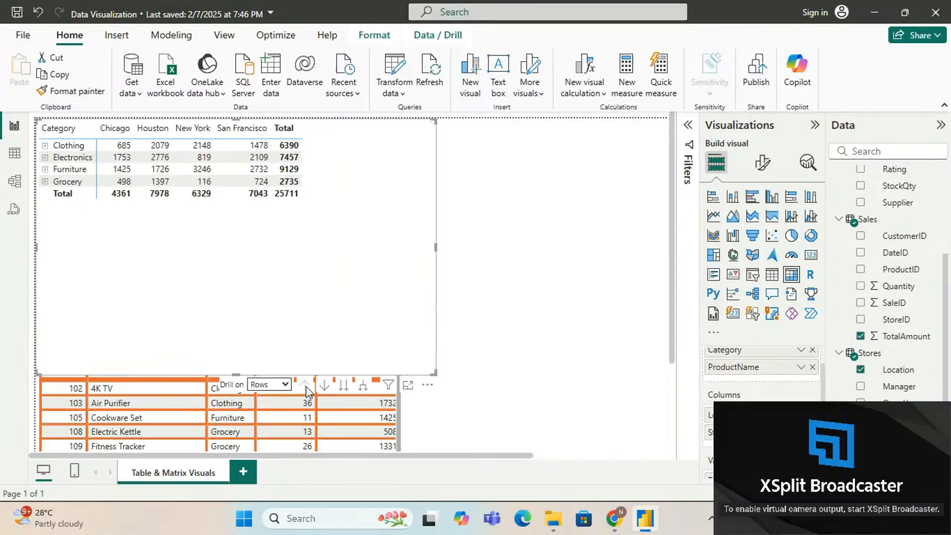
Check the matrix's Category and ProductName row fields and set its drill direction to Columns.
scroll(738, 389, "up", 1)
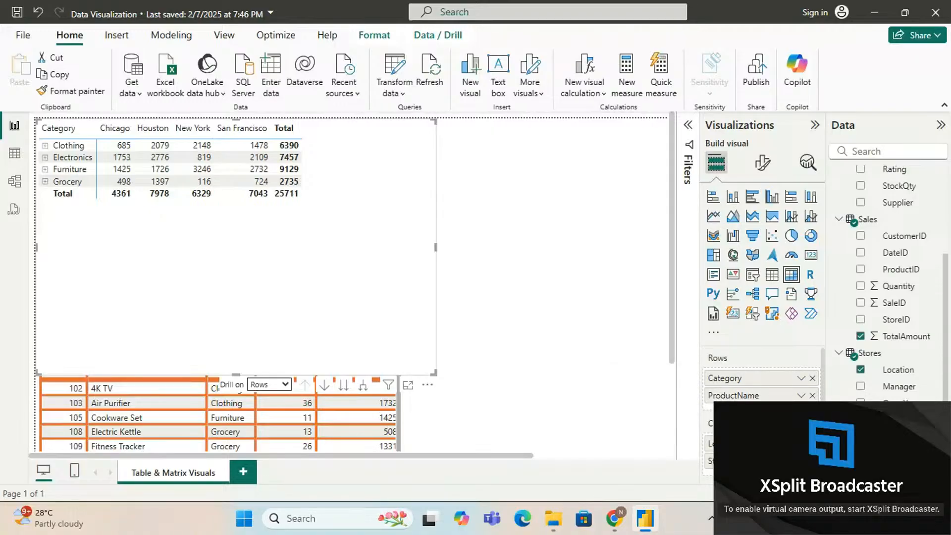
scroll(763, 389, "down", 1)
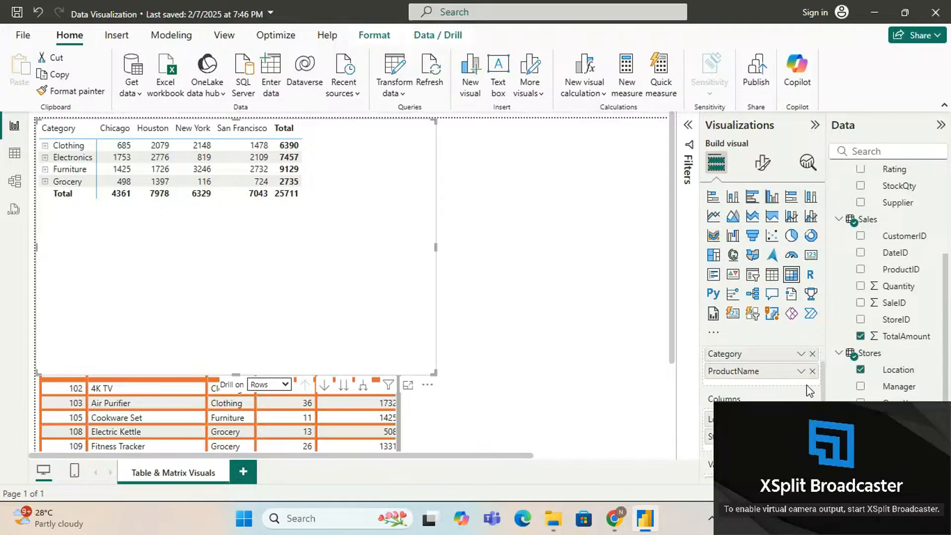
scroll(806, 385, "down", 1)
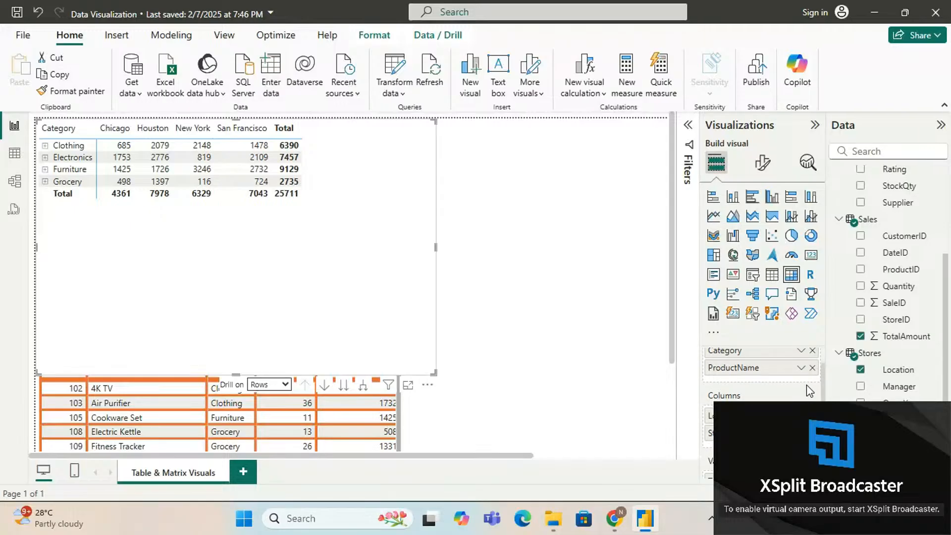
scroll(778, 371, "up", 1)
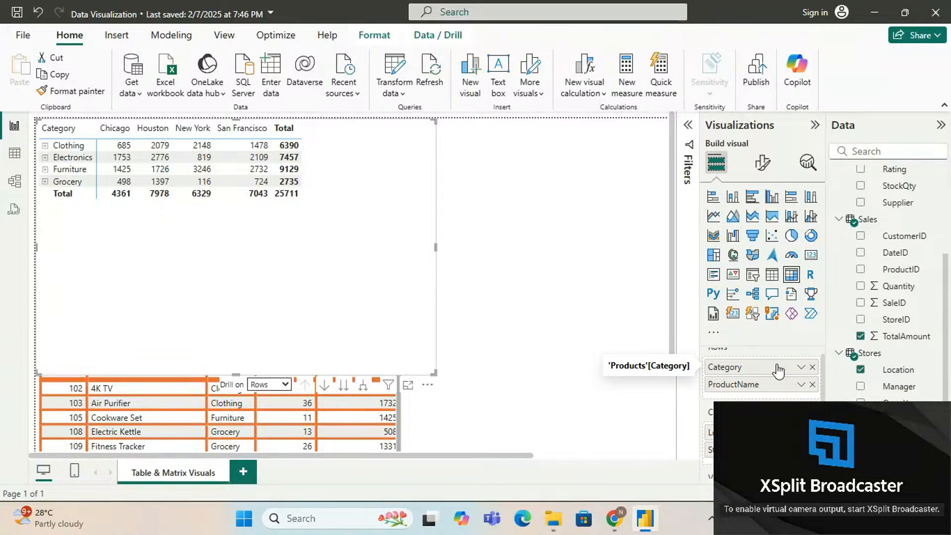
scroll(778, 371, "down", 1)
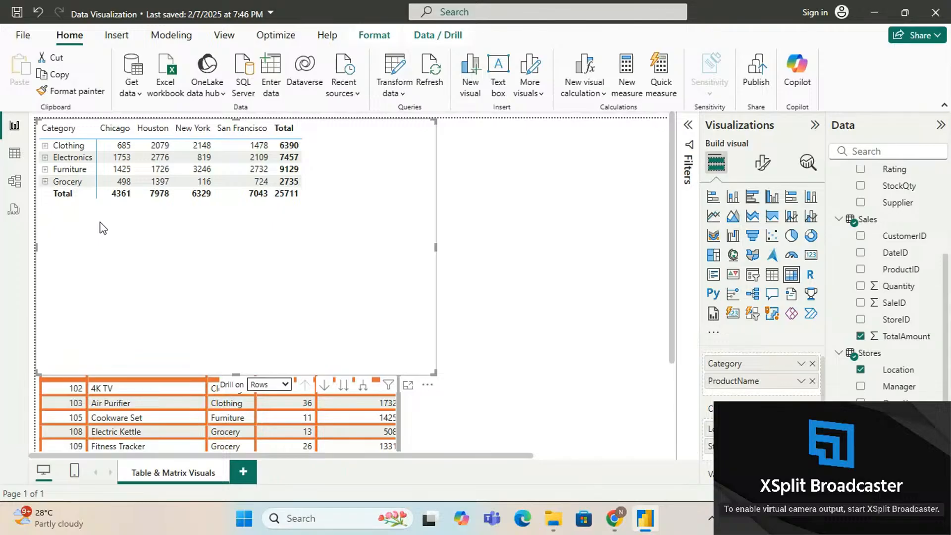
left_click(71, 130)
left_click(277, 386)
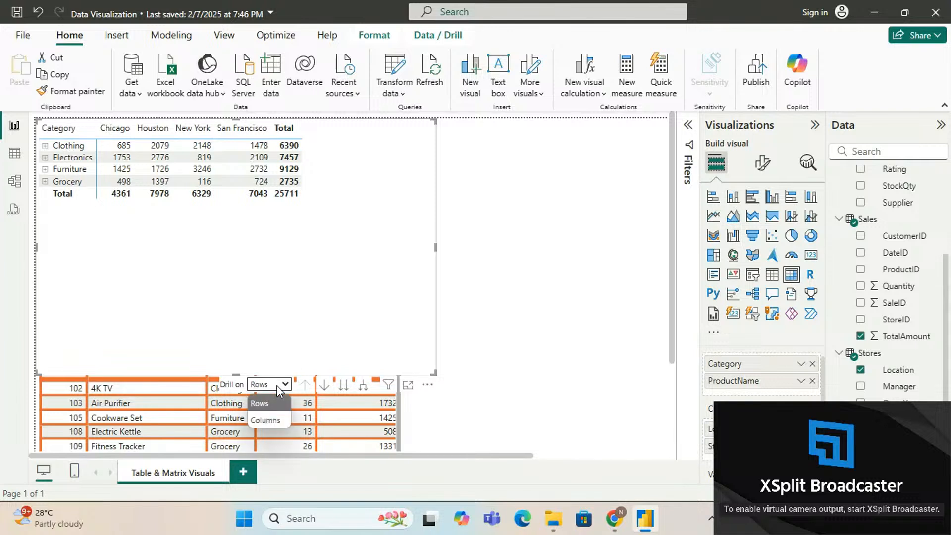
left_click(272, 421)
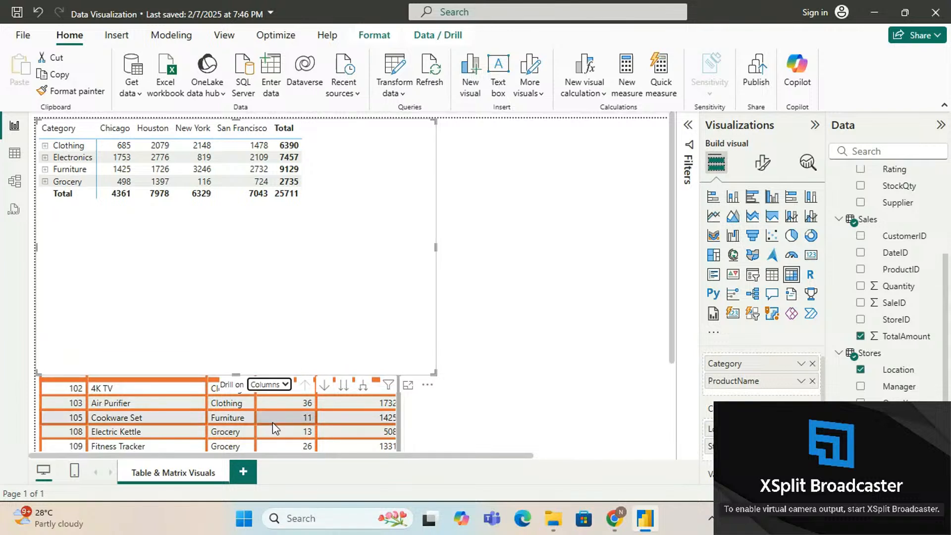
Move the matrix columns to the StoreName level, review the totals per store and drill back up to Location.
left_click(344, 385)
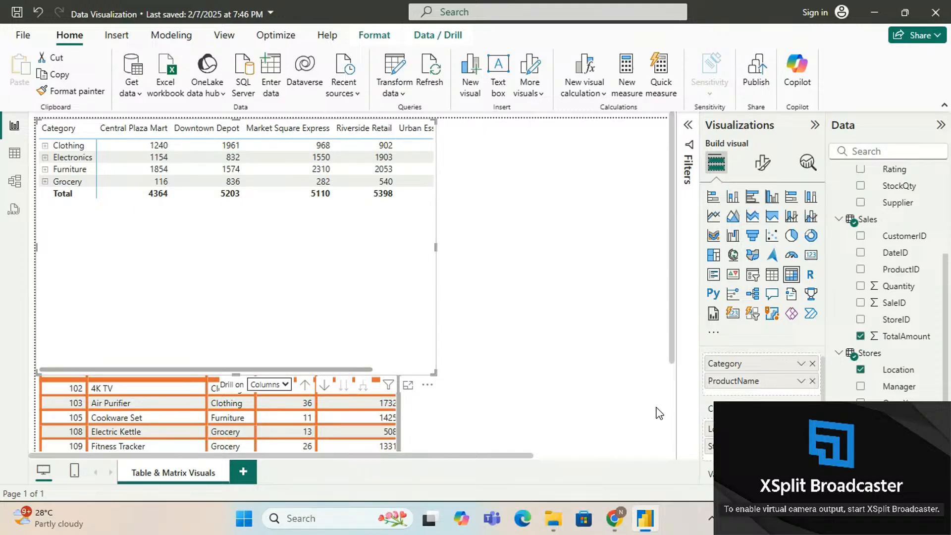
scroll(744, 398, "down", 3)
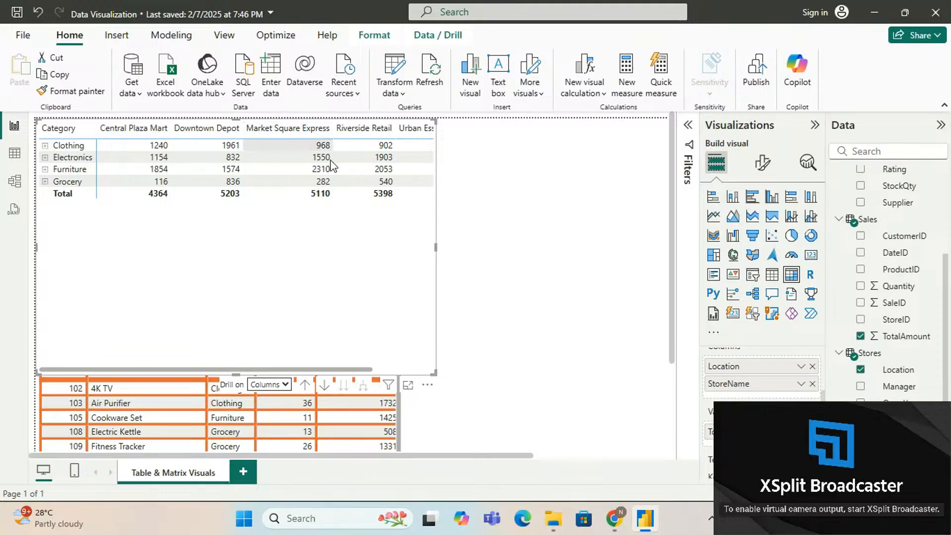
scroll(340, 196, "right", 3)
scroll(339, 196, "right", 3)
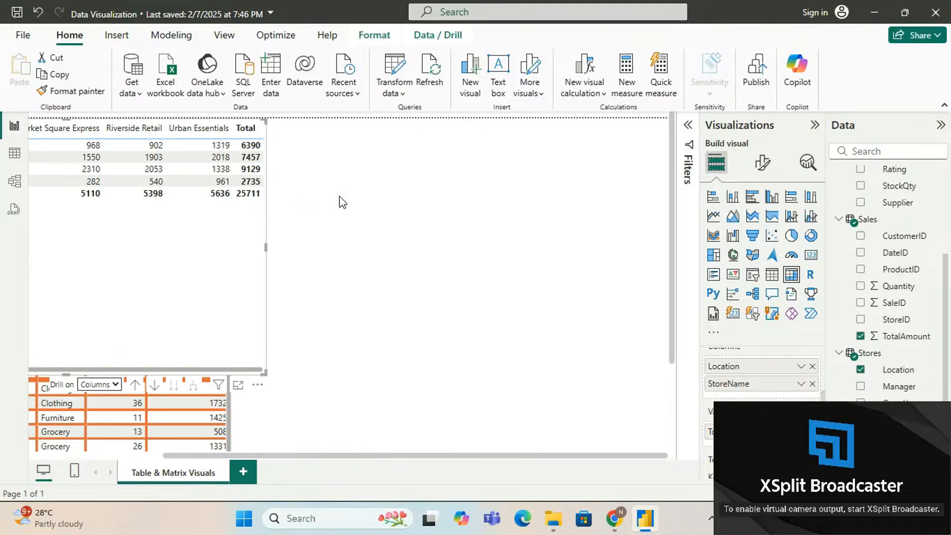
scroll(340, 196, "left", 3)
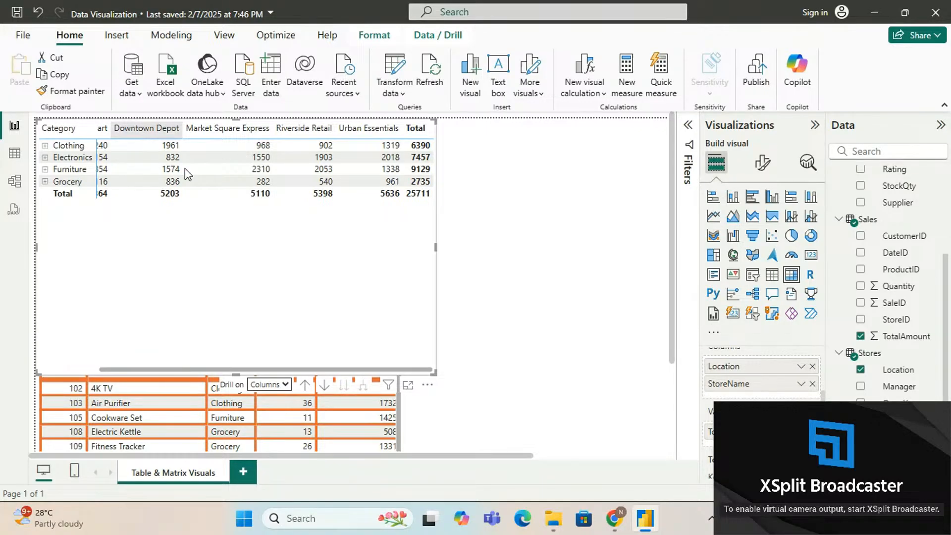
left_click(305, 385)
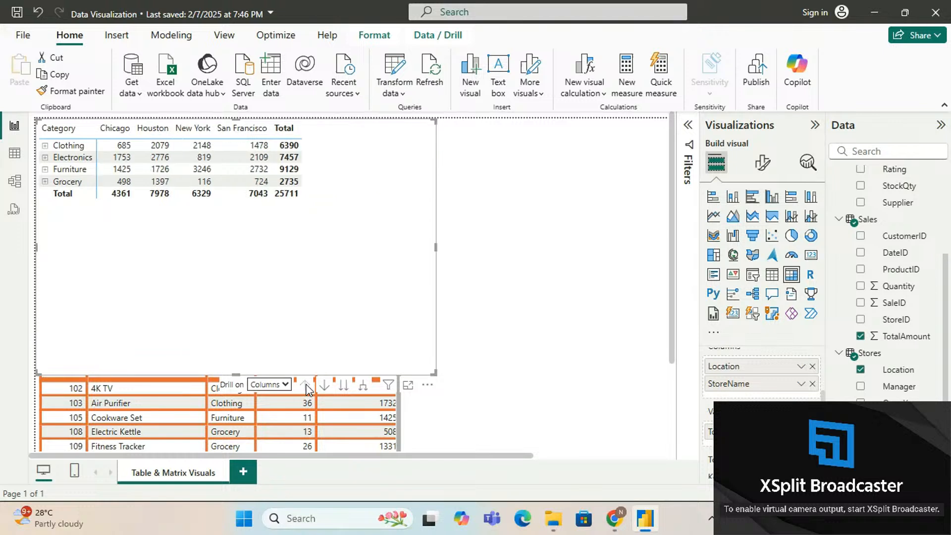
Expand all matrix columns down one level and review the stores under each location from Chicago through San Francisco to the grand total.
left_click(365, 388)
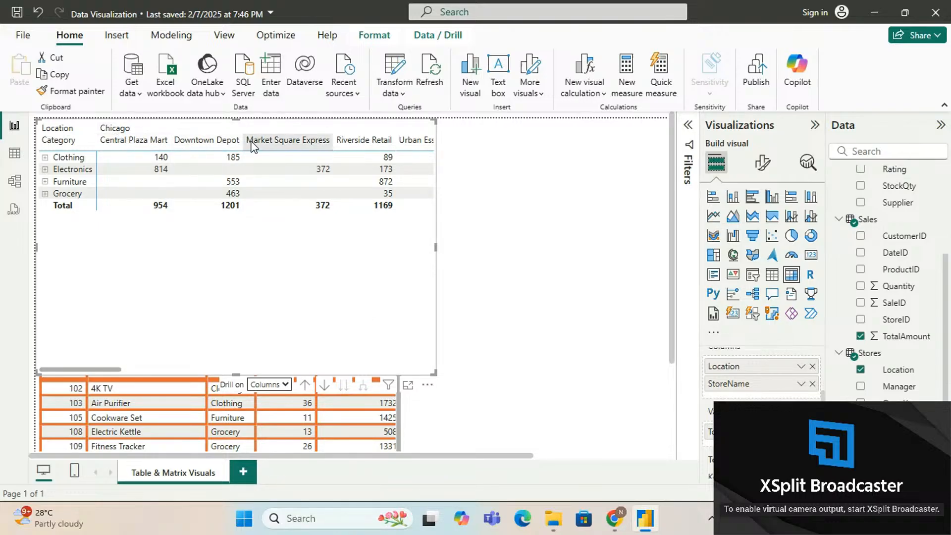
scroll(341, 139, "right", 3)
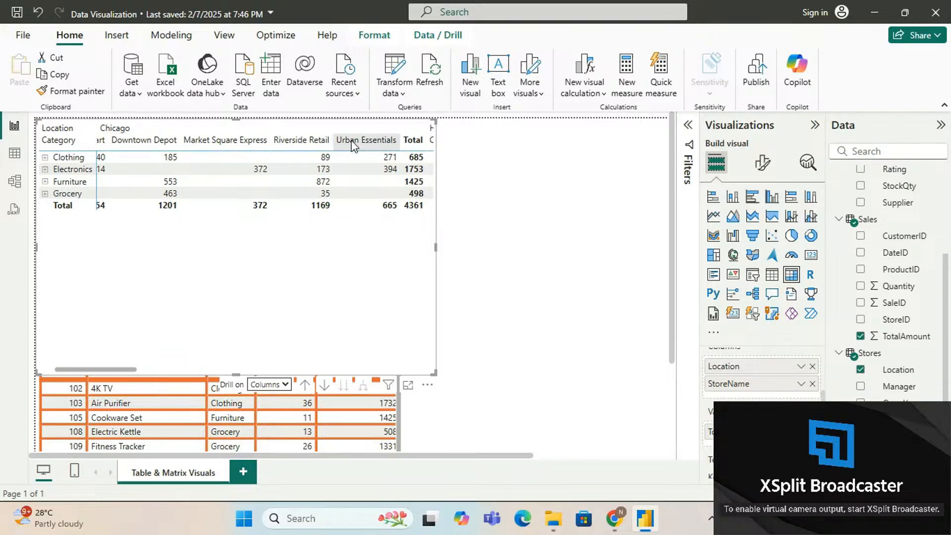
scroll(212, 161, "left", 3)
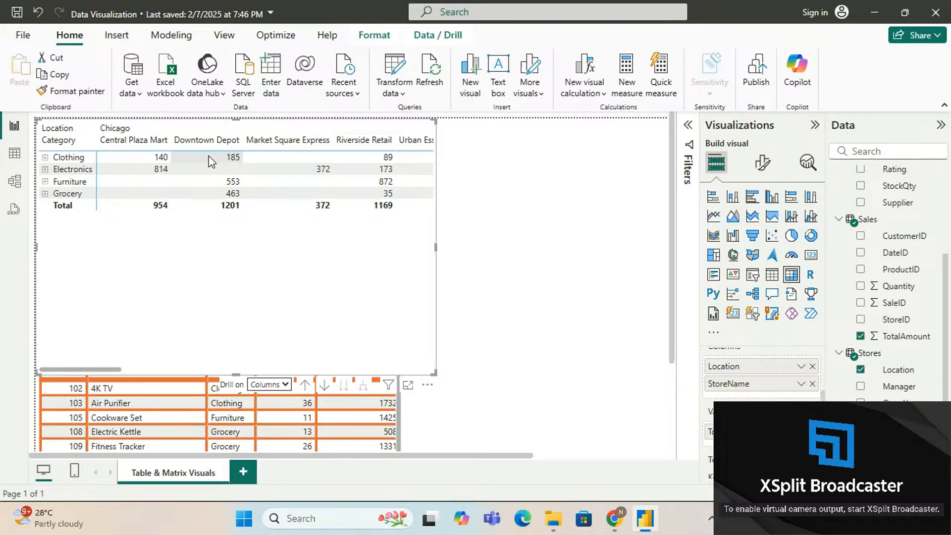
scroll(211, 161, "right", 5)
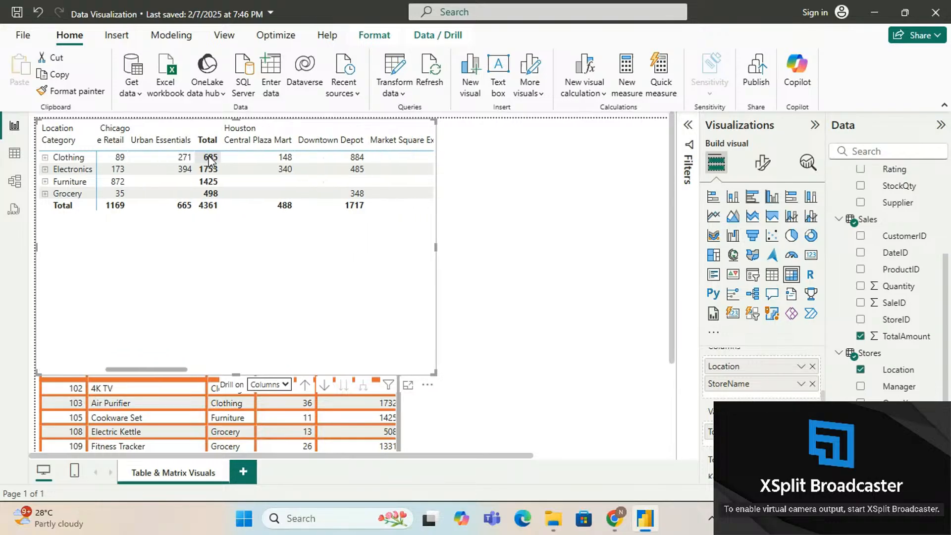
scroll(308, 160, "right", 5)
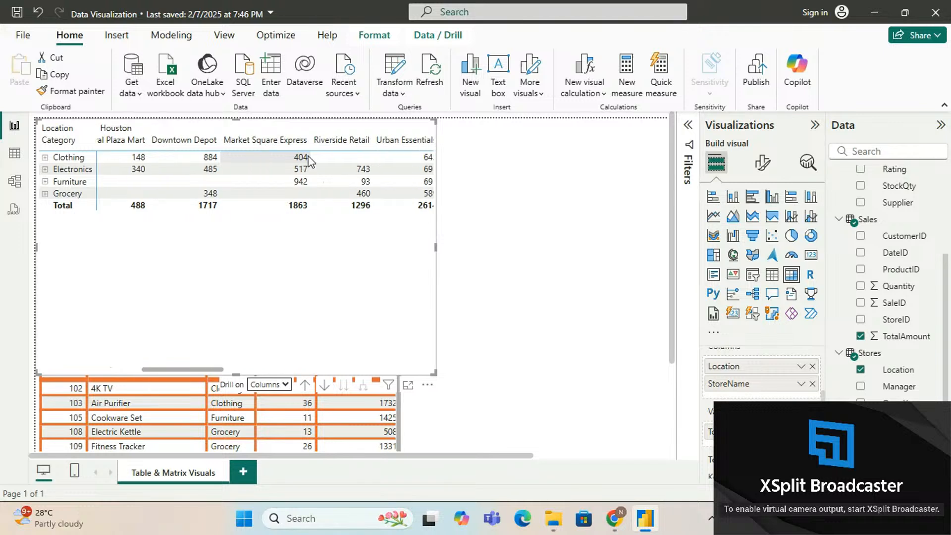
scroll(308, 159, "right", 1)
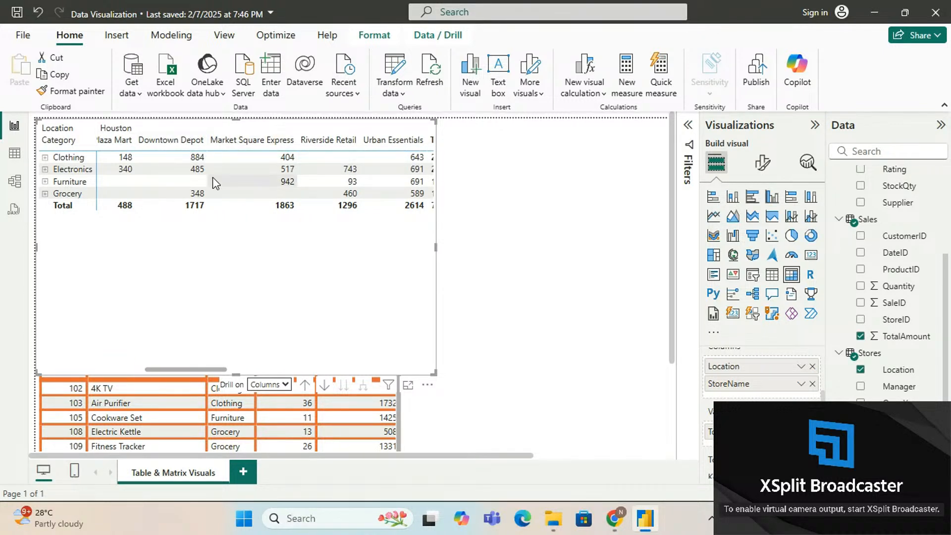
scroll(213, 178, "right", 5)
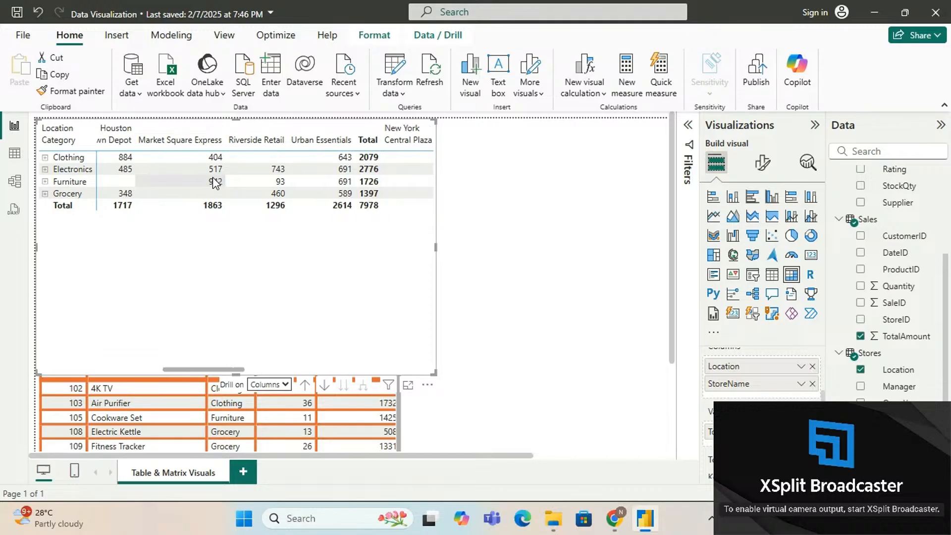
scroll(213, 178, "right", 6)
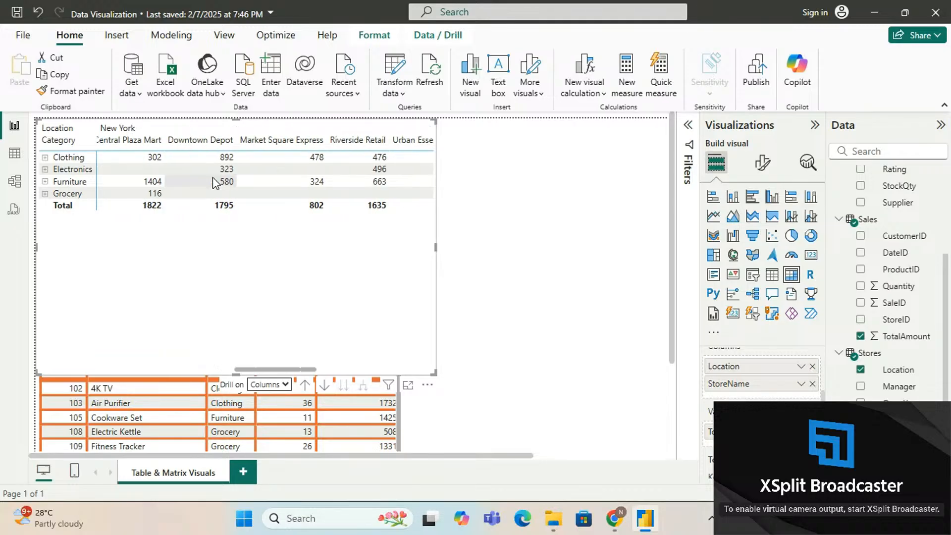
scroll(212, 177, "right", 5)
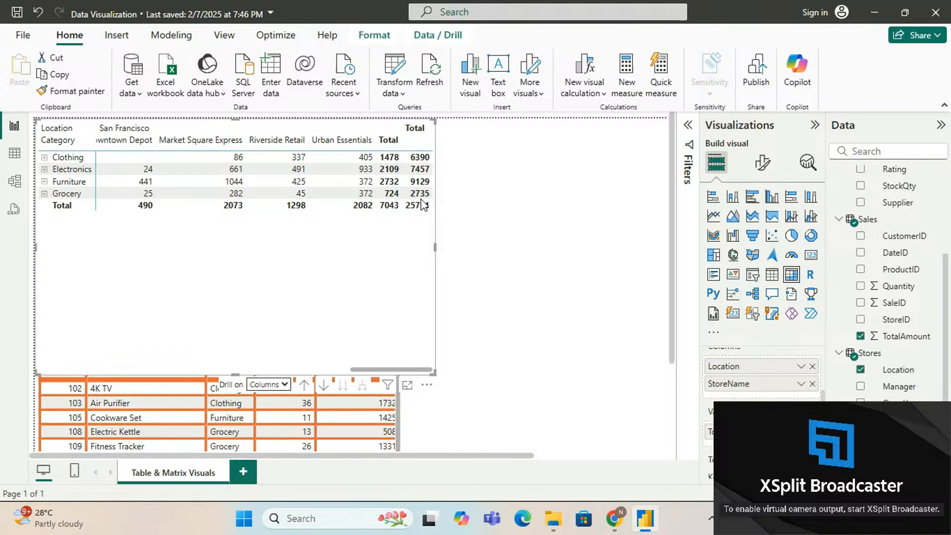
scroll(124, 205, "left", 5)
scroll(125, 205, "left", 6)
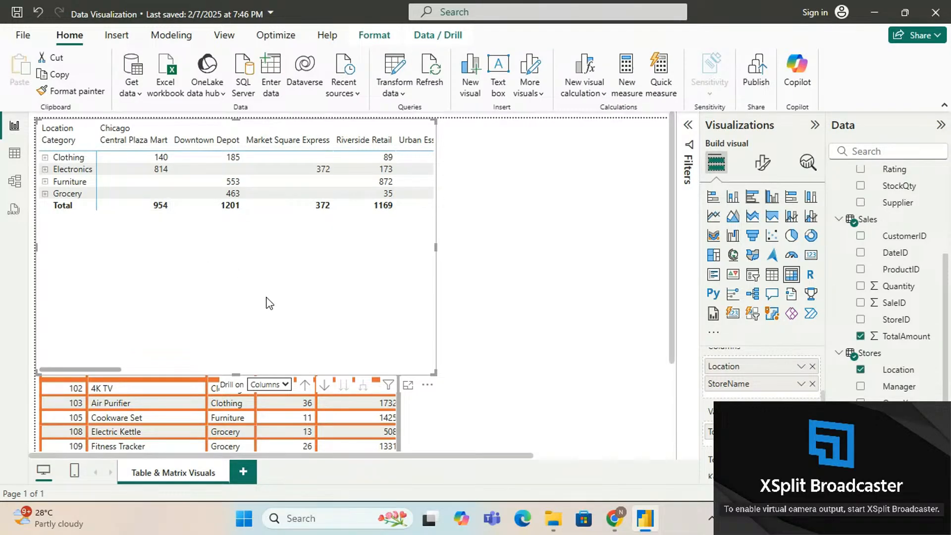
Drill the matrix columns back up to Location and reduce the matrix's width and height.
left_click(304, 386)
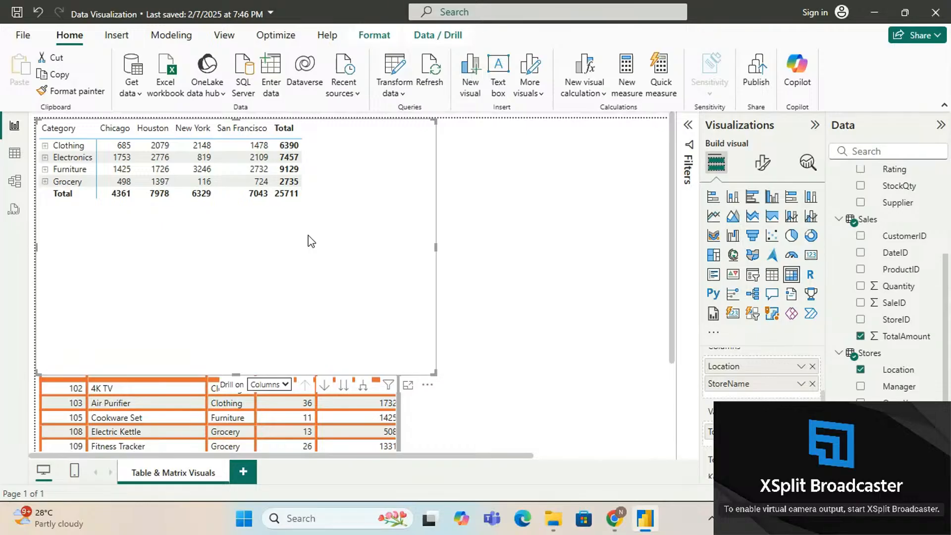
left_click_drag(434, 373, 377, 272)
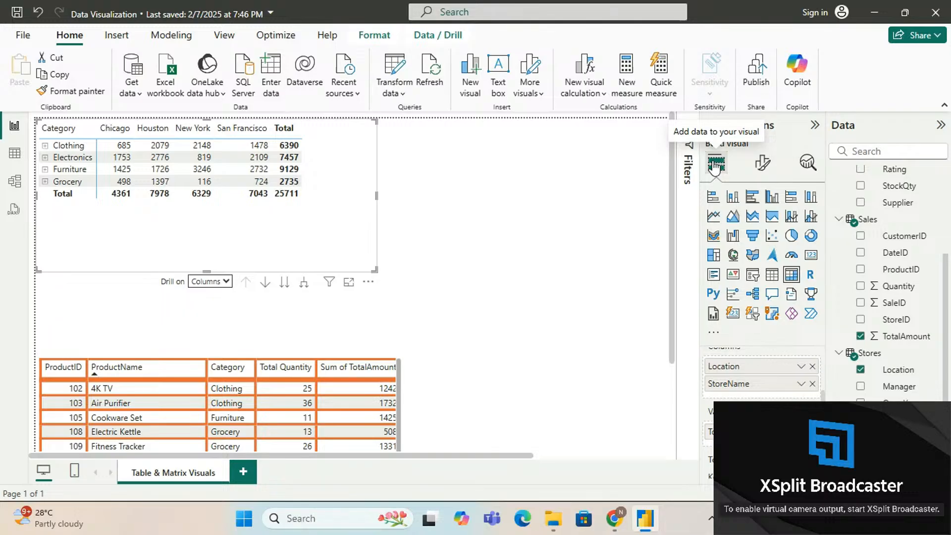
Look through the matrix's visual formatting options and return to its field setup.
left_click(762, 162)
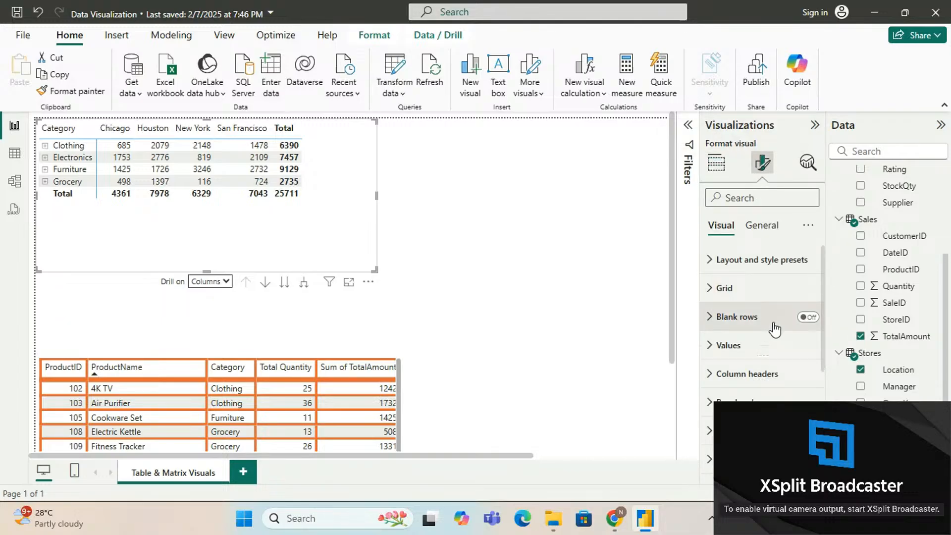
scroll(775, 329, "down", 4)
scroll(775, 330, "up", 4)
scroll(775, 329, "down", 4)
scroll(775, 329, "up", 4)
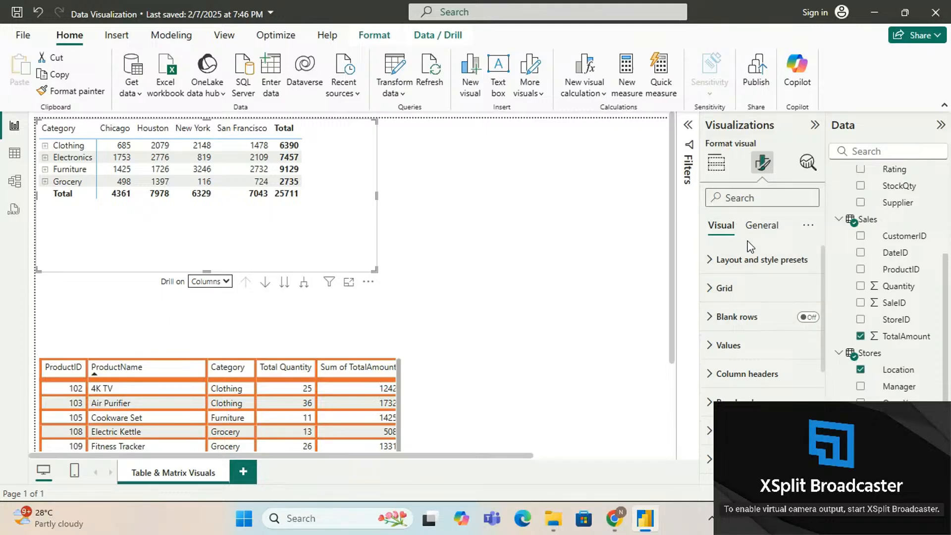
left_click(716, 163)
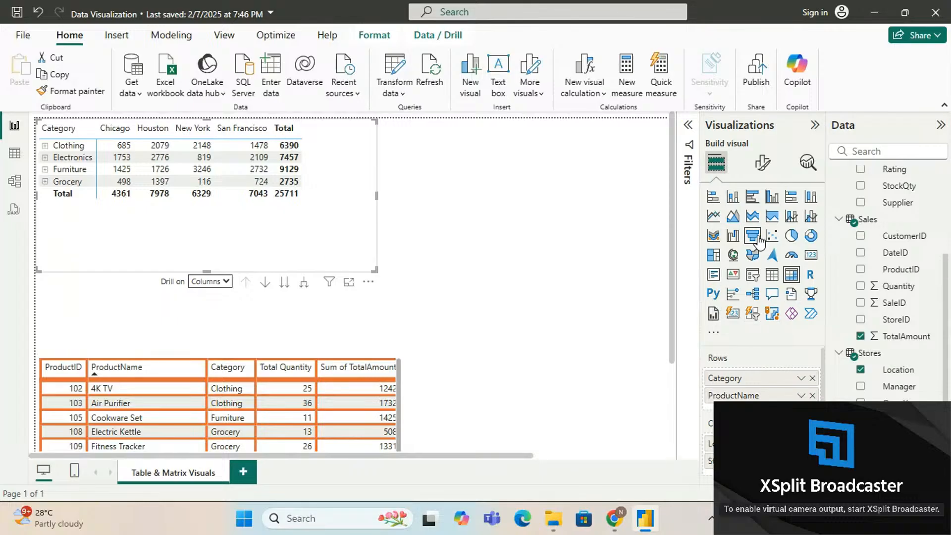
Try the None, Minimal, Bold header and Alternating rows style presets on the matrix.
left_click(763, 161)
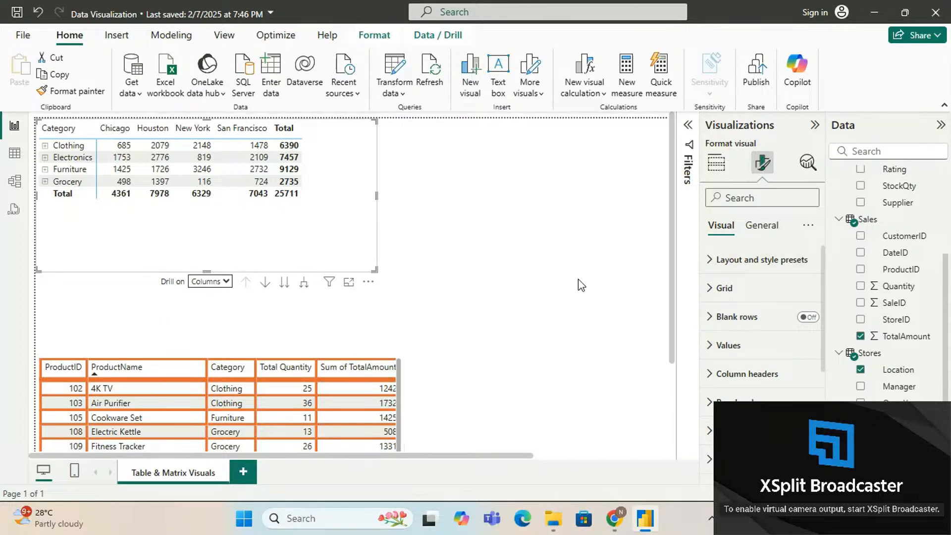
left_click(712, 261)
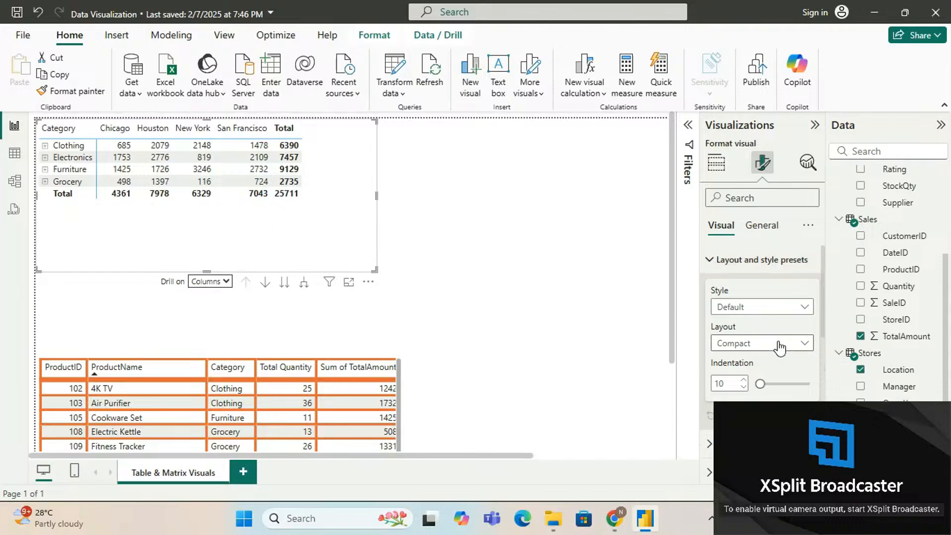
left_click(754, 307)
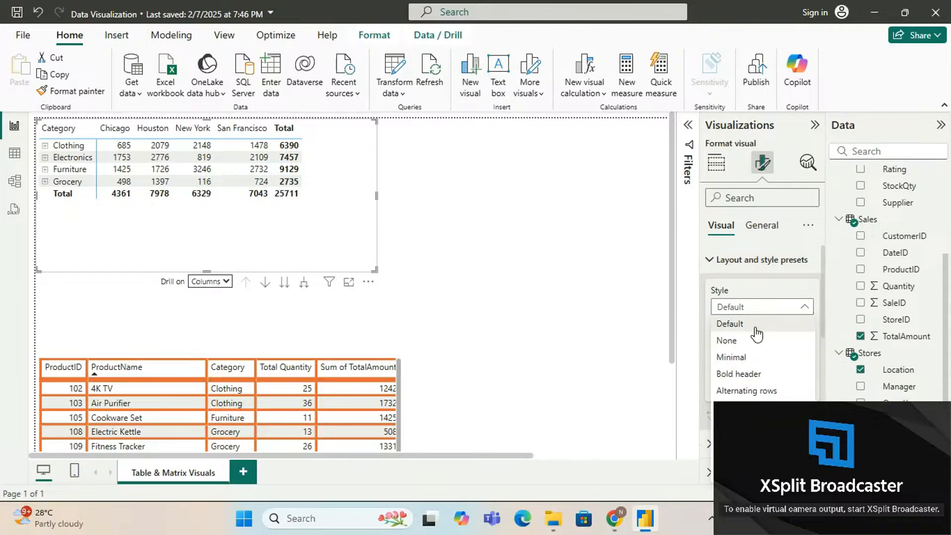
left_click(750, 339)
left_click(749, 308)
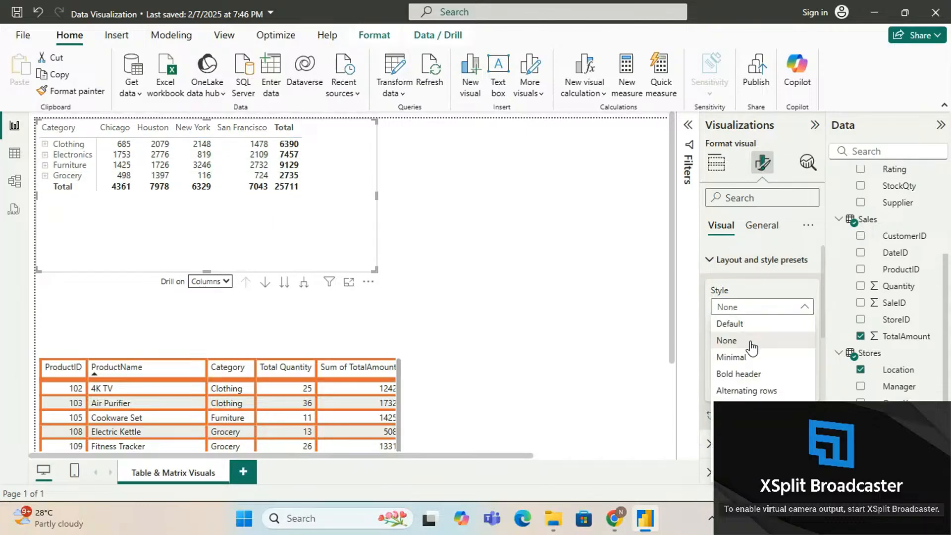
left_click(737, 357)
left_click(746, 310)
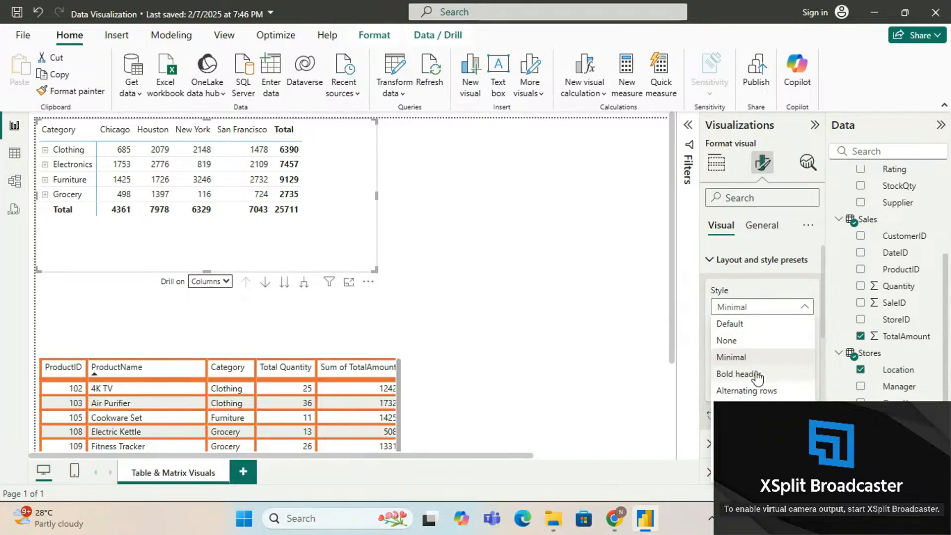
left_click(752, 374)
left_click(749, 311)
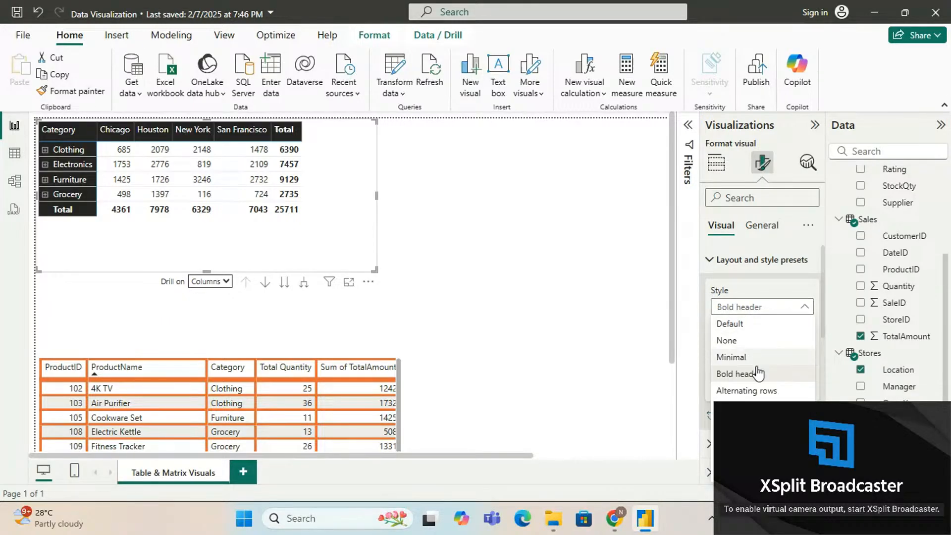
left_click(742, 390)
Try the matrix's contrast alternating rows, Flashy rows and bold header flashy rows presets, and return the style to Default.
left_click(742, 311)
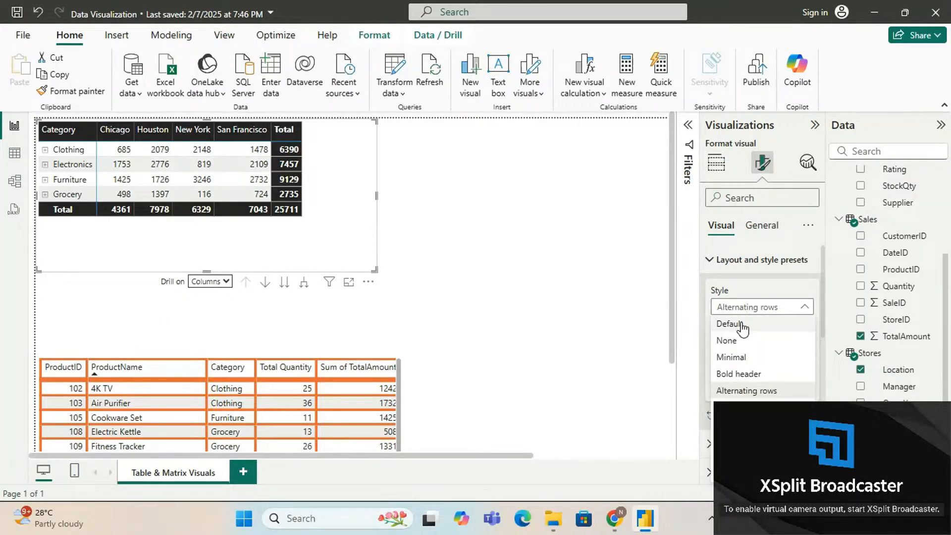
left_click(743, 390)
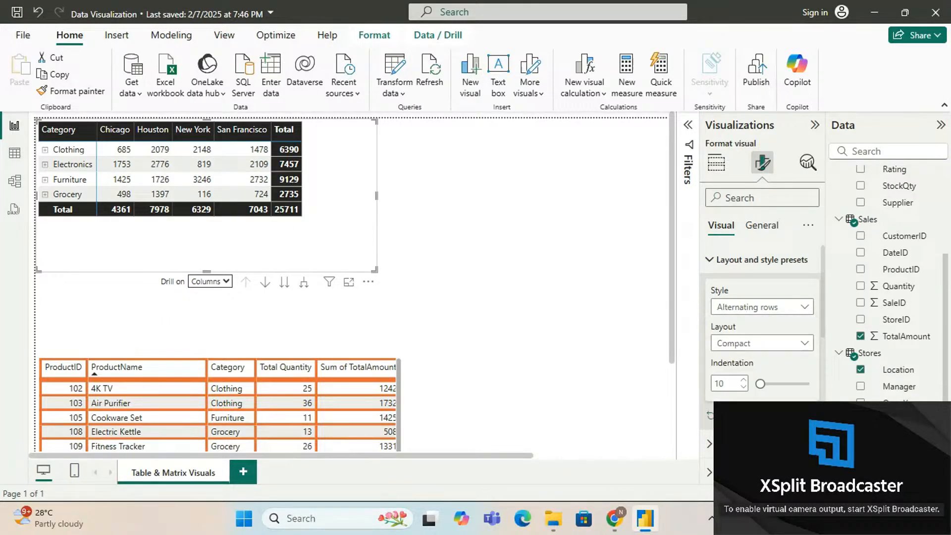
left_click(746, 309)
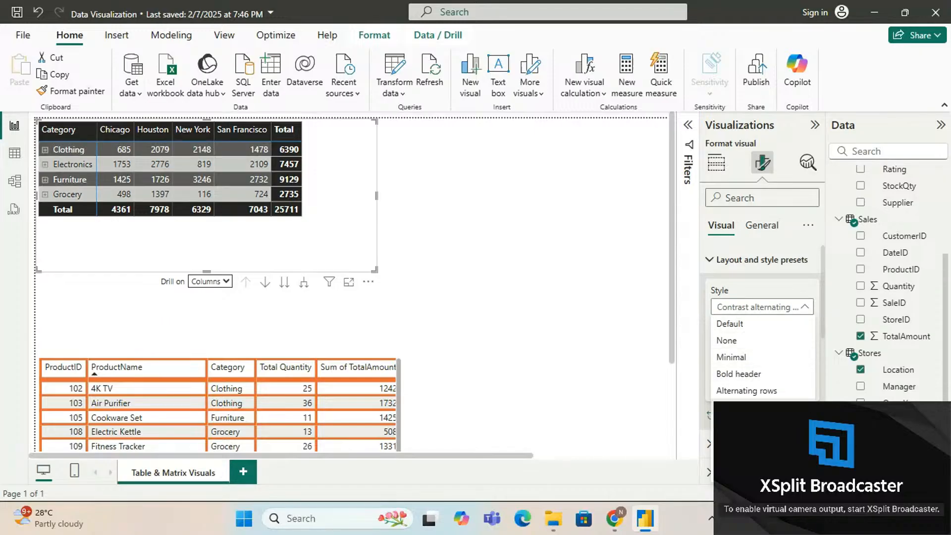
left_click(742, 423)
left_click(748, 311)
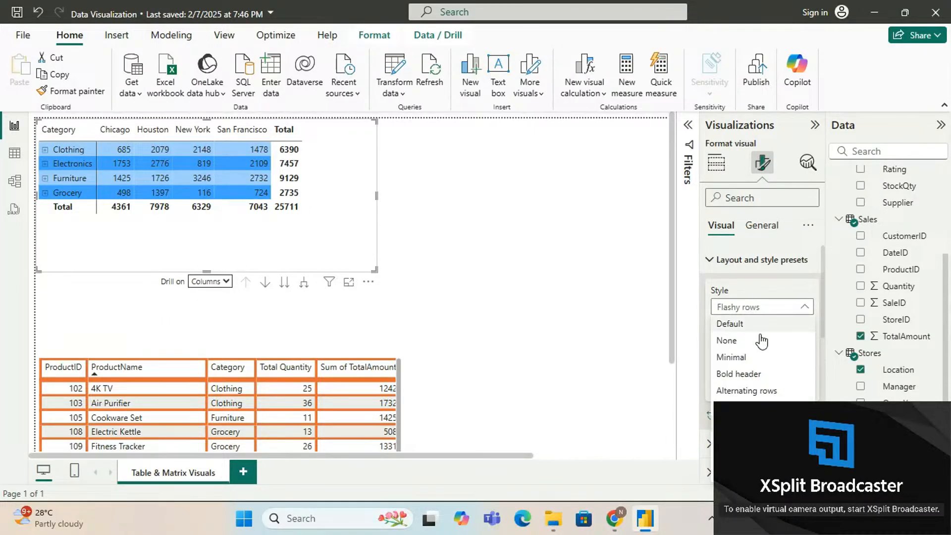
left_click(747, 441)
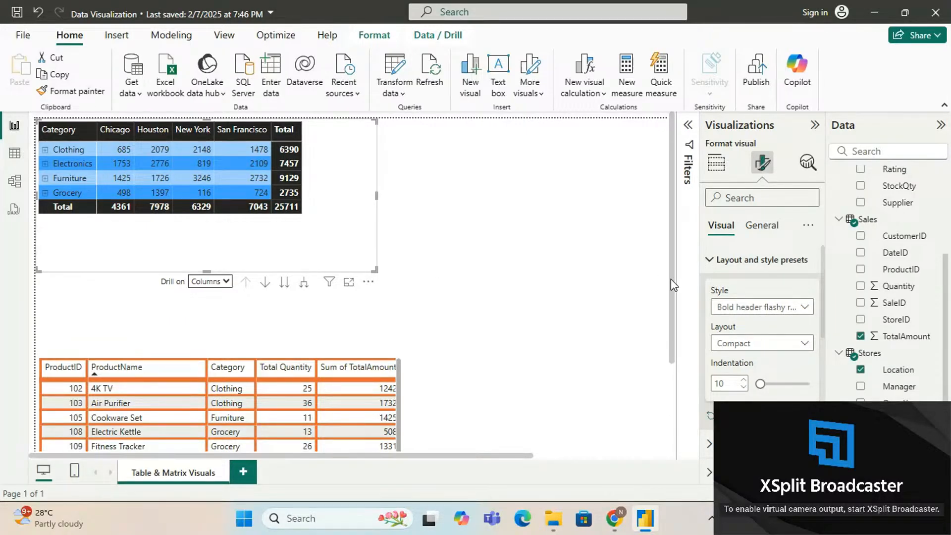
left_click(733, 307)
left_click(737, 324)
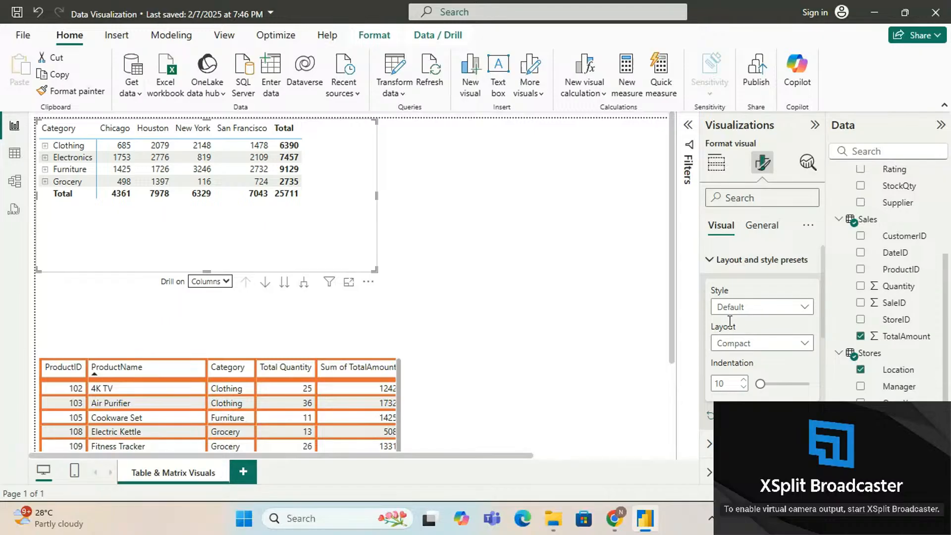
Turn on the matrix's horizontal gridlines and color them blue.
left_click(711, 263)
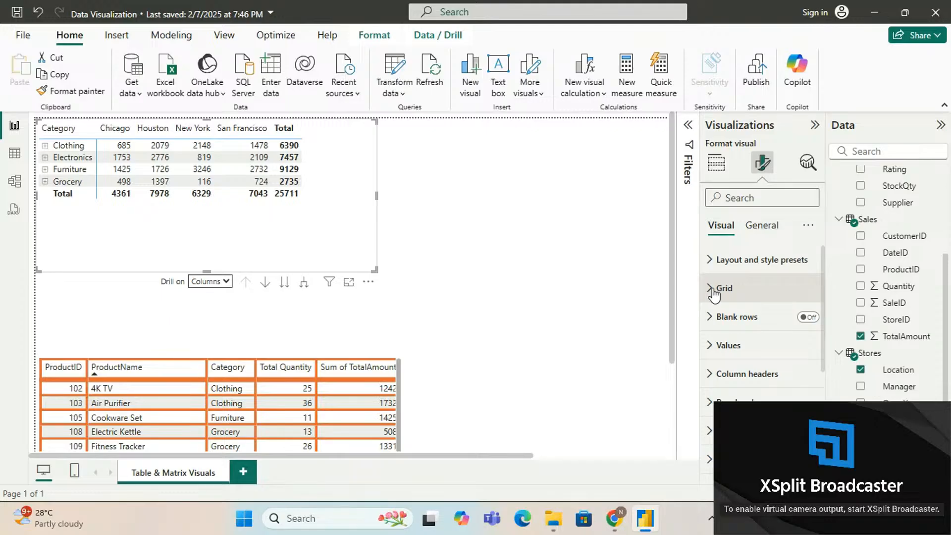
left_click(713, 289)
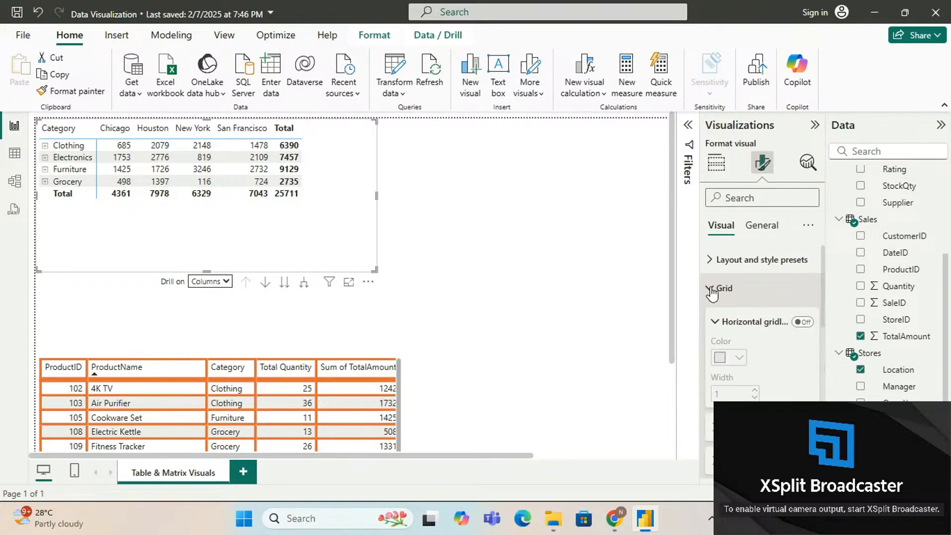
left_click(800, 323)
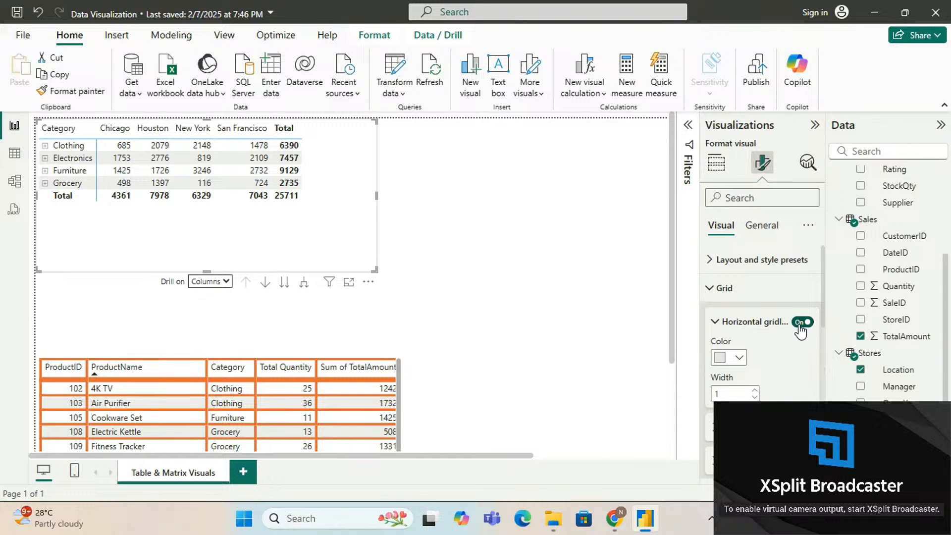
left_click(737, 357)
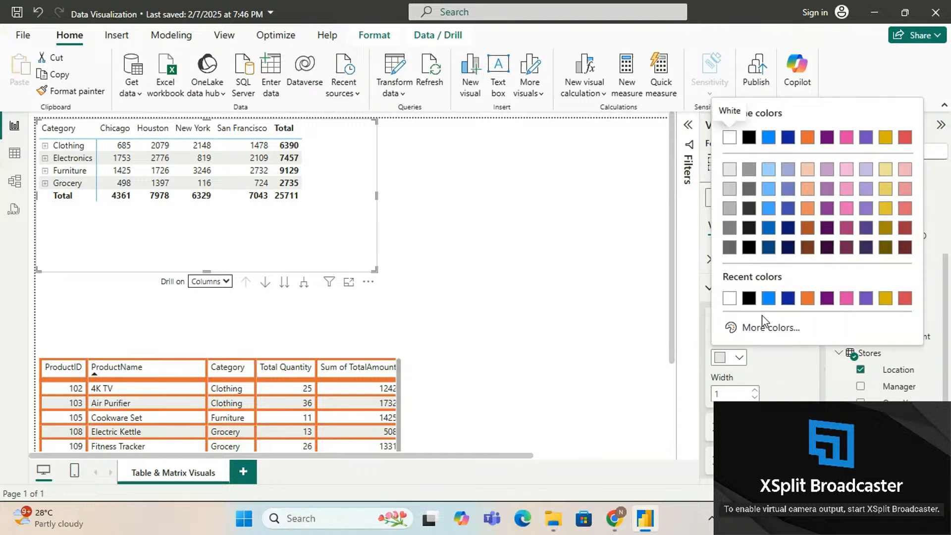
left_click(767, 300)
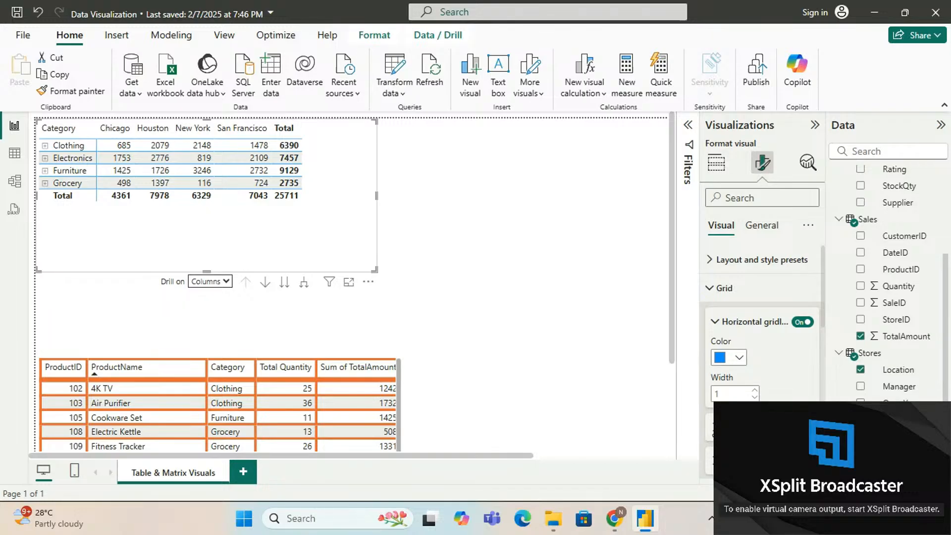
Turn on the matrix's vertical gridlines and color them blue.
scroll(788, 316, "down", 3)
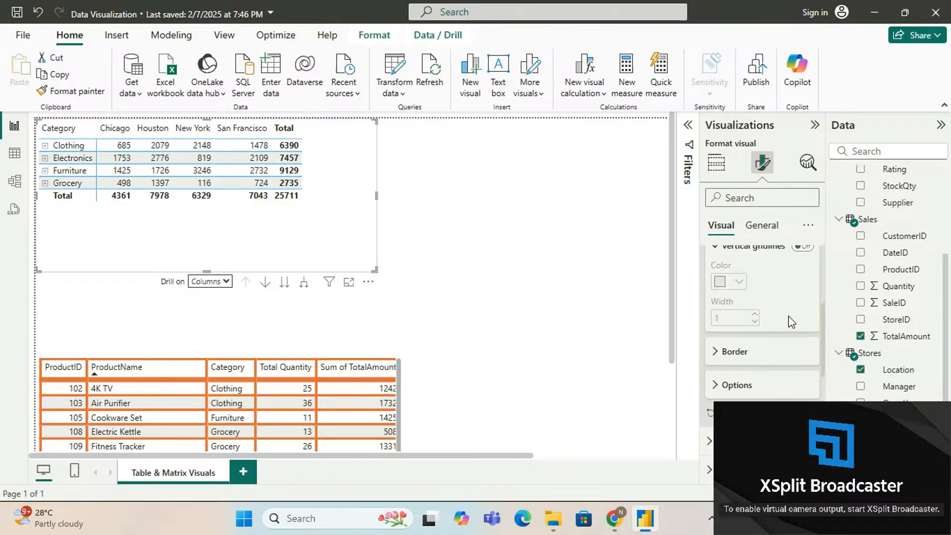
scroll(800, 277, "up", 1)
left_click(801, 269)
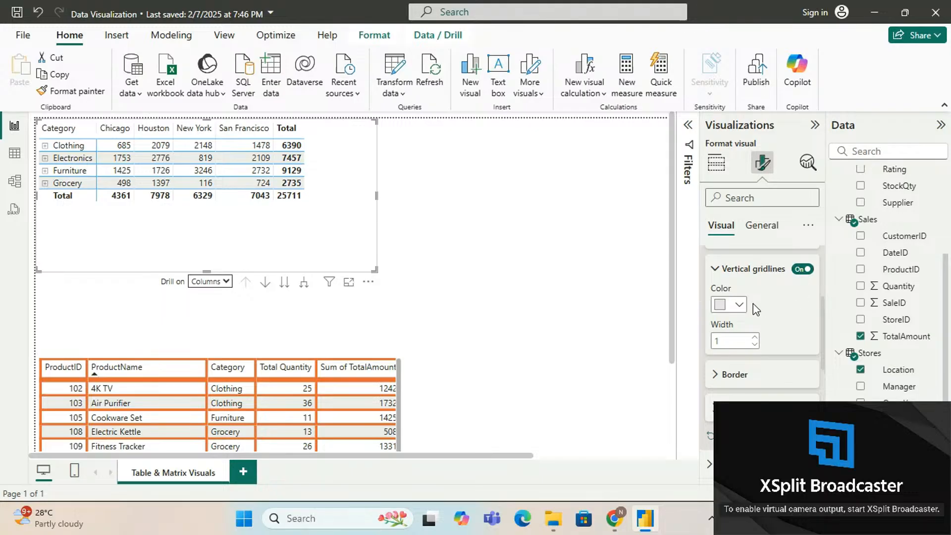
left_click(740, 305)
left_click(731, 247)
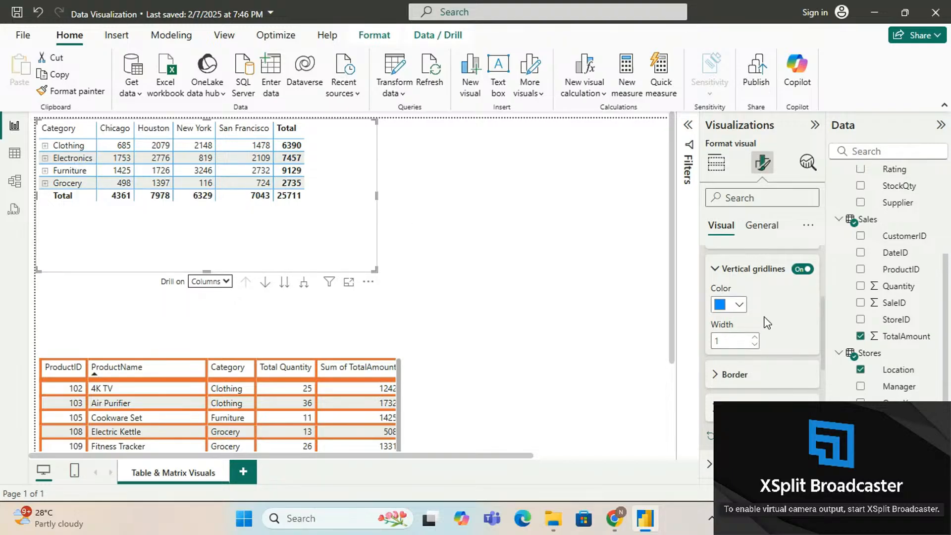
Add top, bottom, left and right grid borders to all sections of the matrix.
scroll(761, 327, "down", 2)
left_click(719, 322)
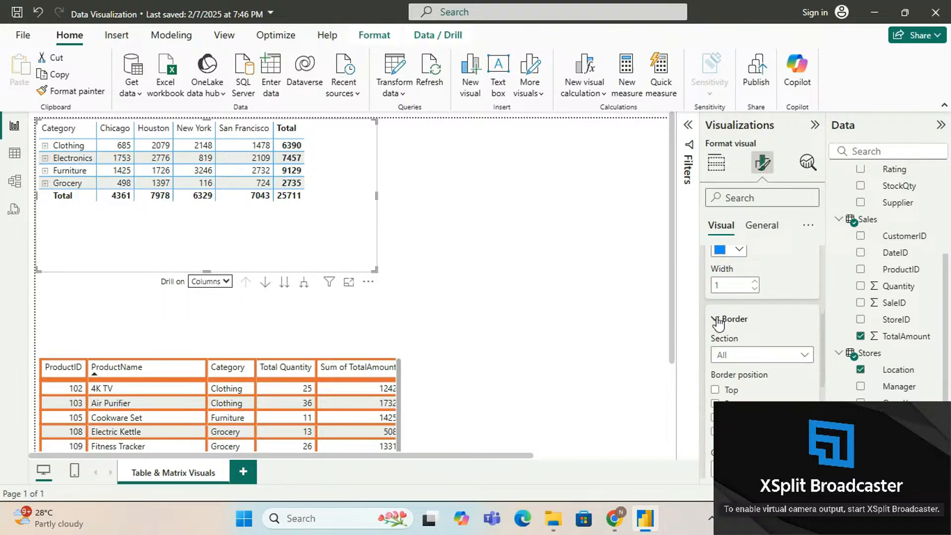
scroll(753, 357, "down", 1)
scroll(754, 357, "down", 2)
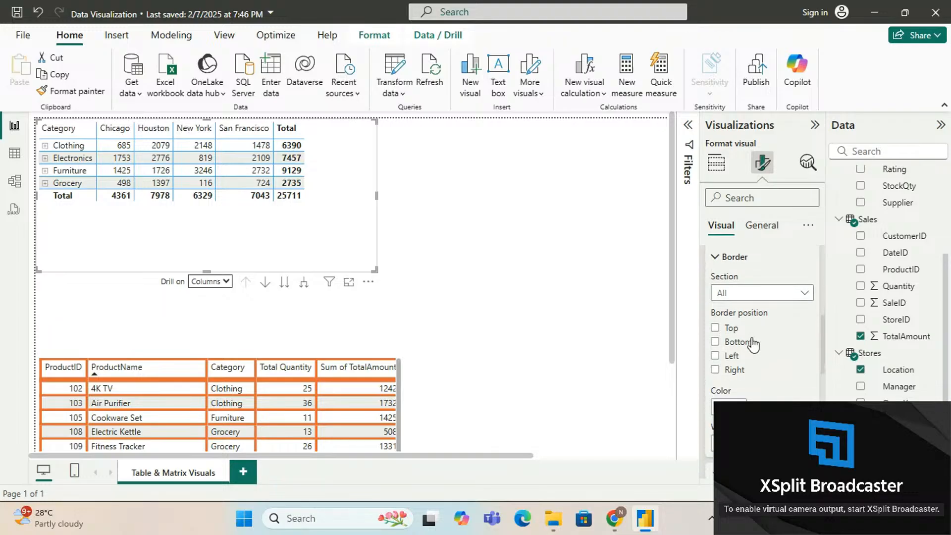
left_click(715, 301)
left_click(715, 314)
left_click(715, 328)
left_click(715, 342)
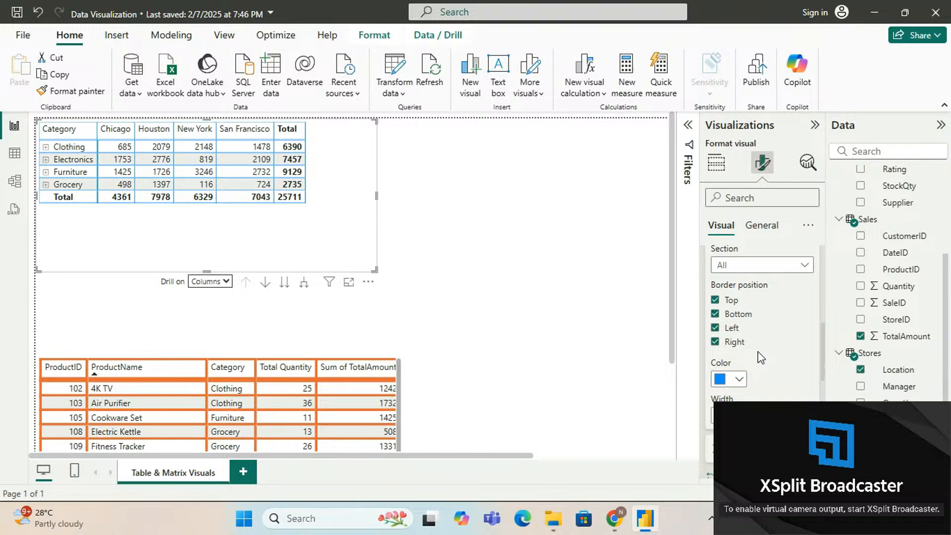
scroll(762, 357, "down", 1)
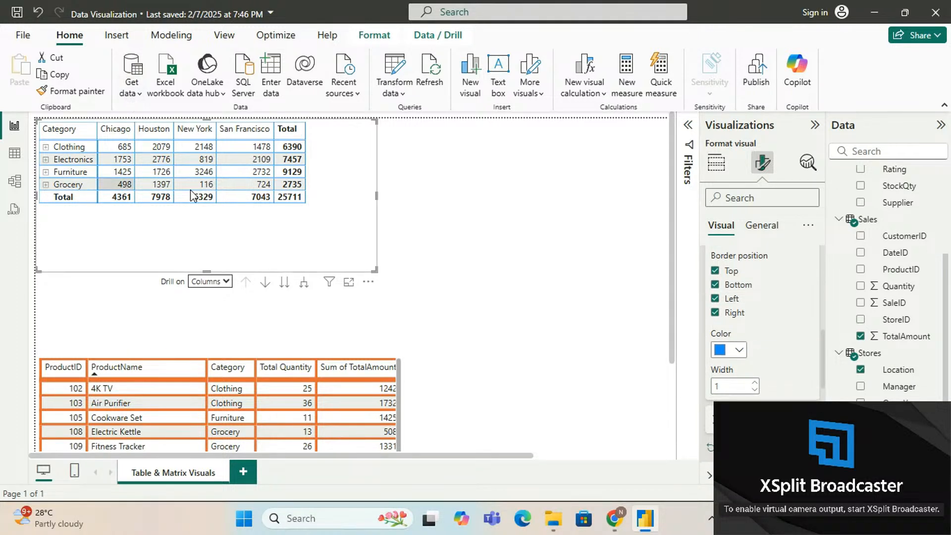
Expand all matrix columns and all matrix rows down one level to show stores and products.
left_click(305, 283)
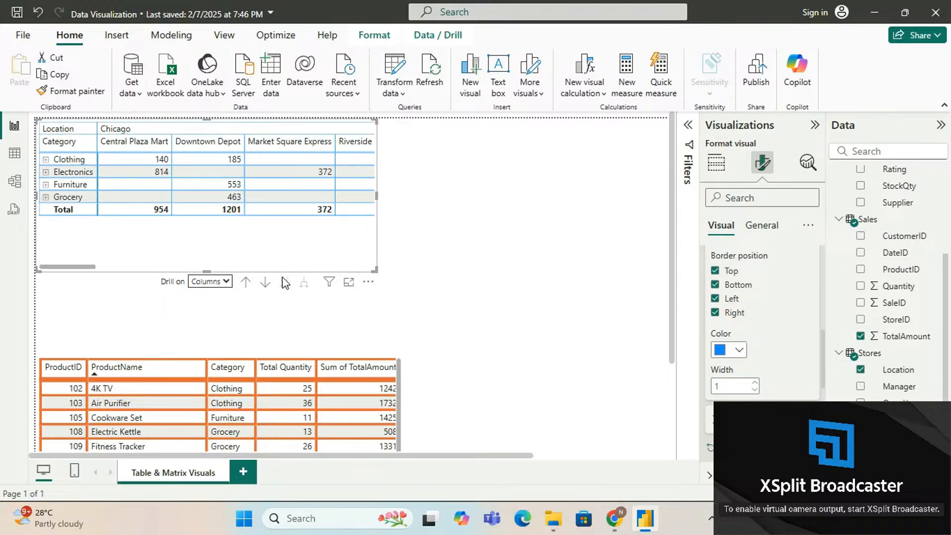
left_click(227, 282)
left_click(222, 299)
left_click(303, 283)
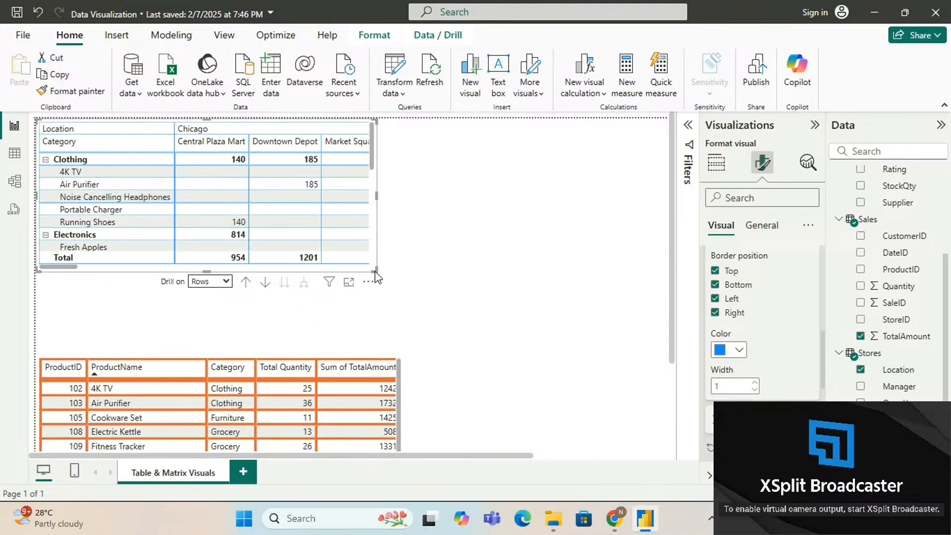
Enlarge the matrix and review the product amounts per store from Chicago through San Francisco.
left_click_drag(378, 276, 637, 435)
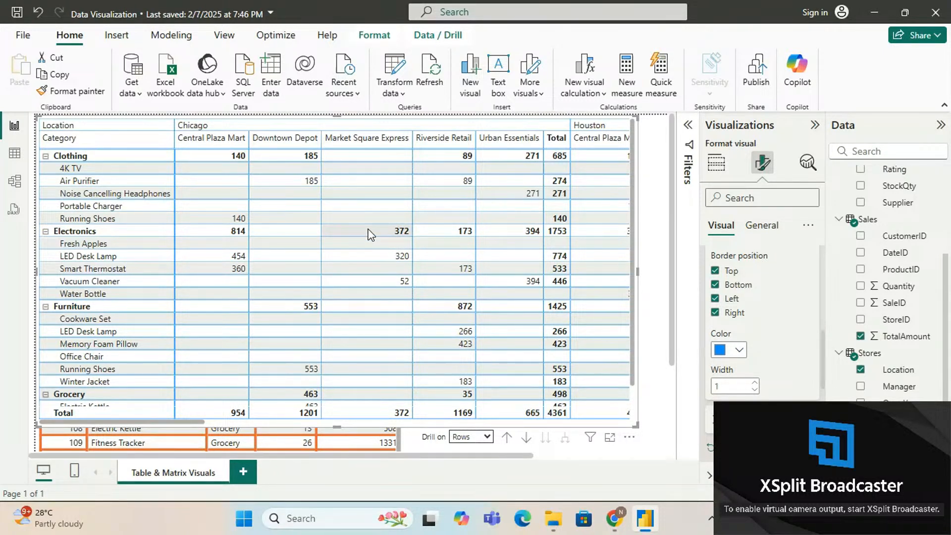
scroll(369, 233, "right", 10)
scroll(368, 233, "left", 10)
scroll(369, 233, "left", 3)
scroll(369, 232, "down", 2)
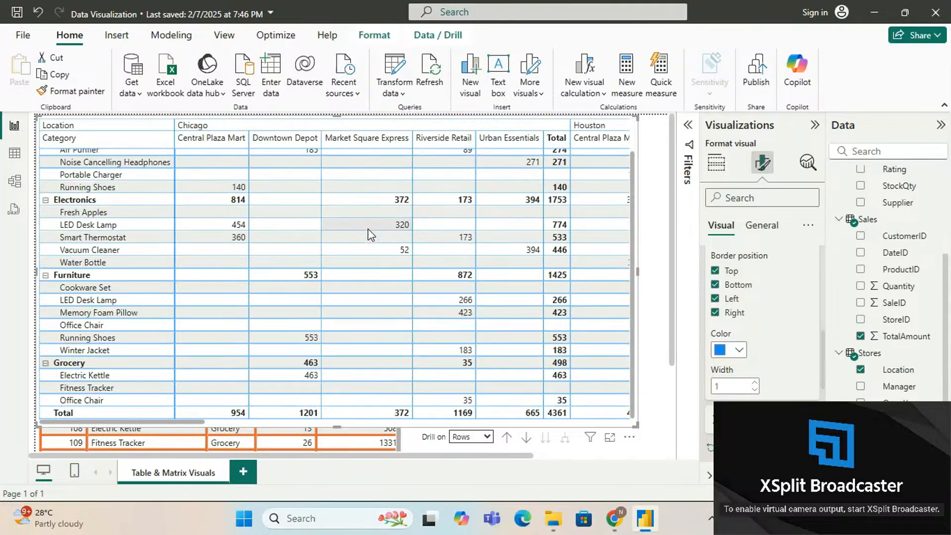
scroll(369, 233, "down", 3)
scroll(369, 233, "up", 5)
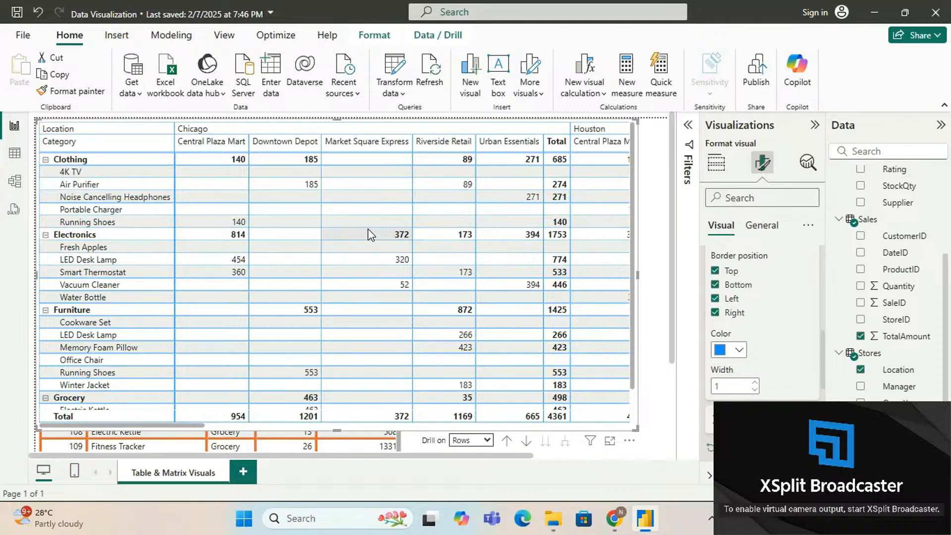
scroll(369, 233, "right", 10)
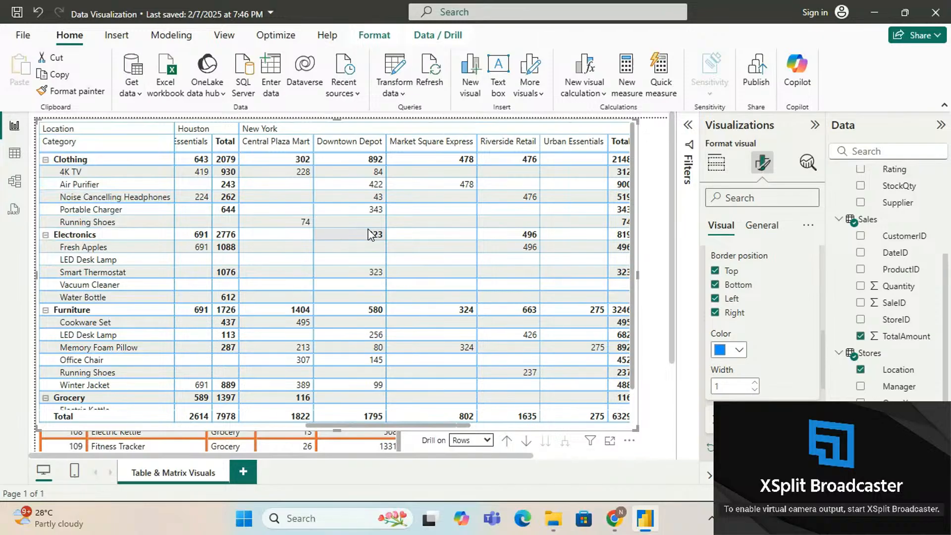
scroll(369, 233, "right", 8)
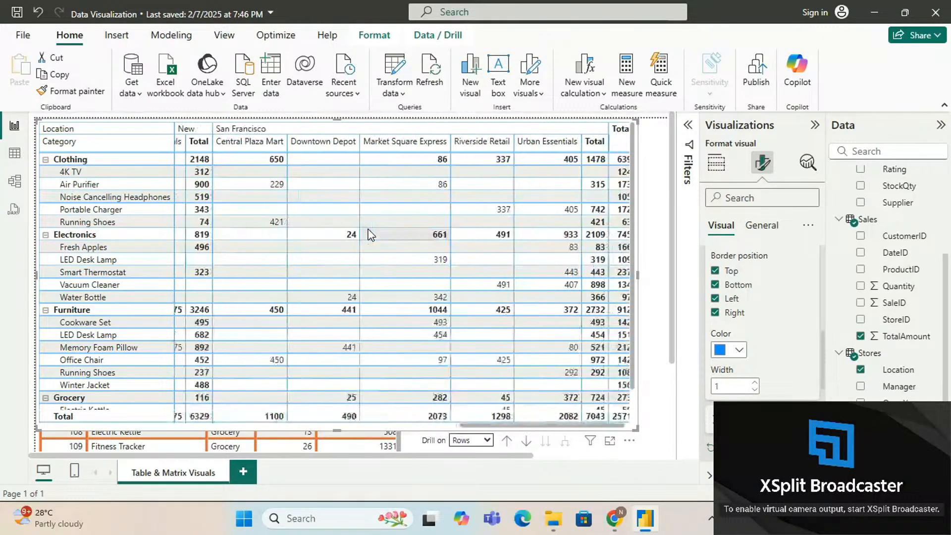
scroll(369, 234, "left", 15)
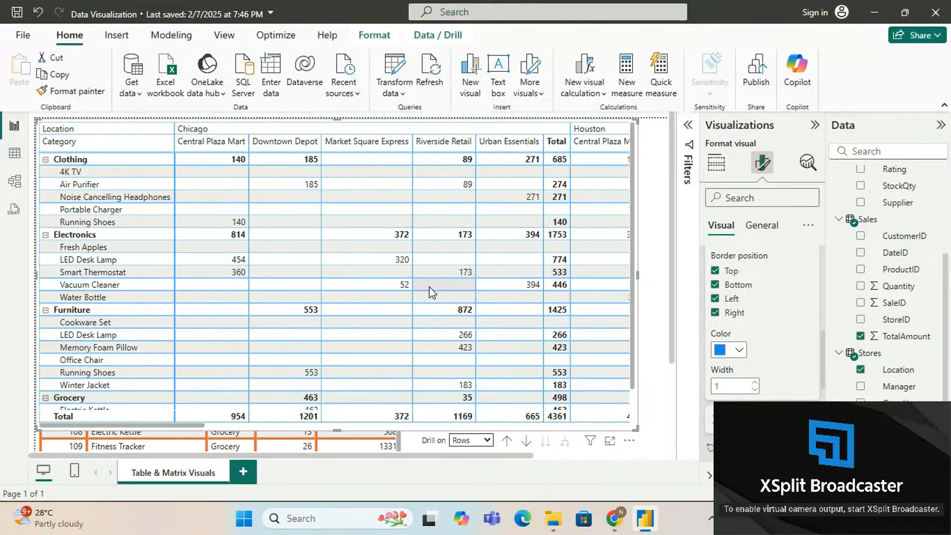
Undo the matrix's enlargement and row expansion, and drill its columns back up to the Location level.
key("ctrl+z")
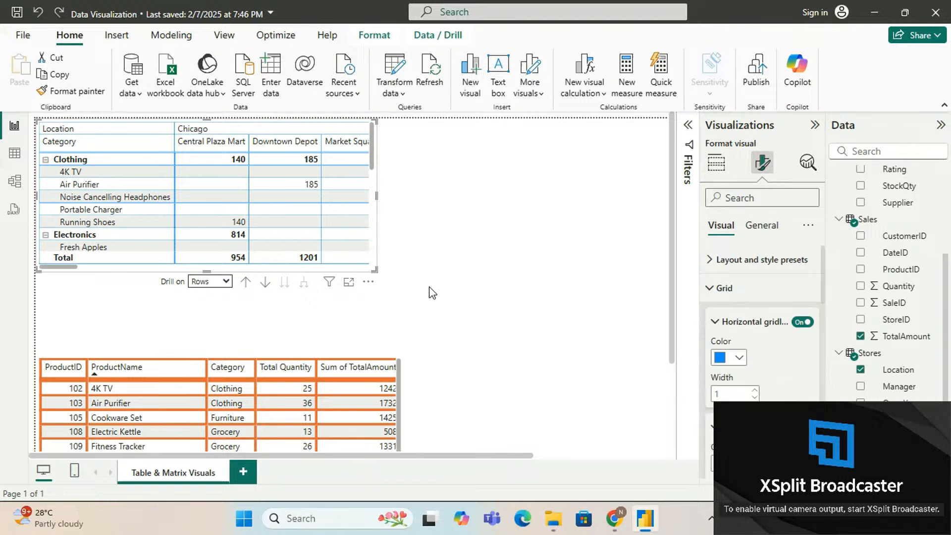
key("ctrl+z")
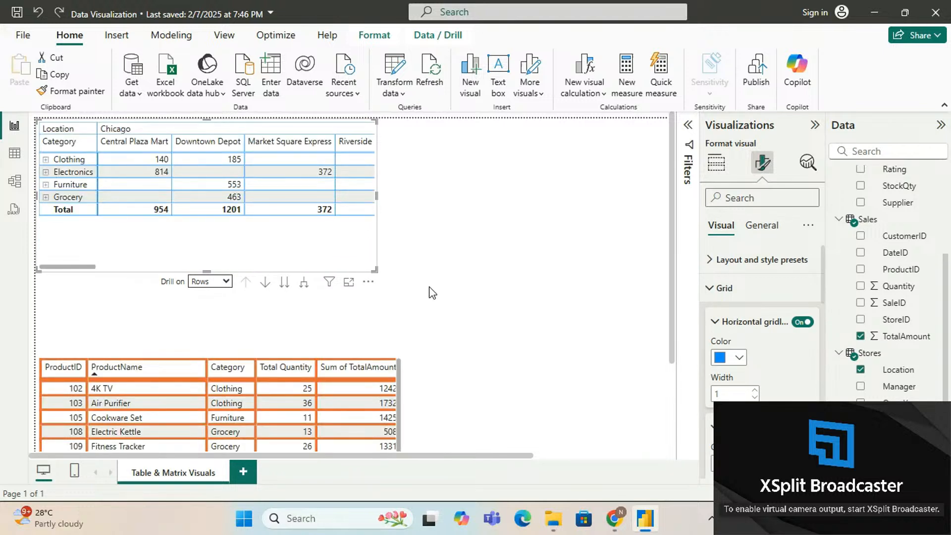
left_click(227, 282)
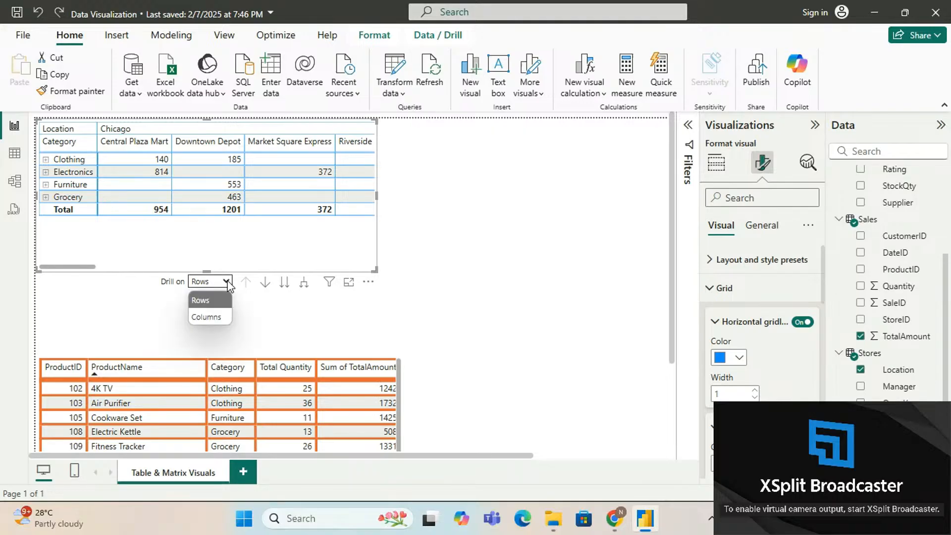
left_click(206, 317)
left_click(246, 283)
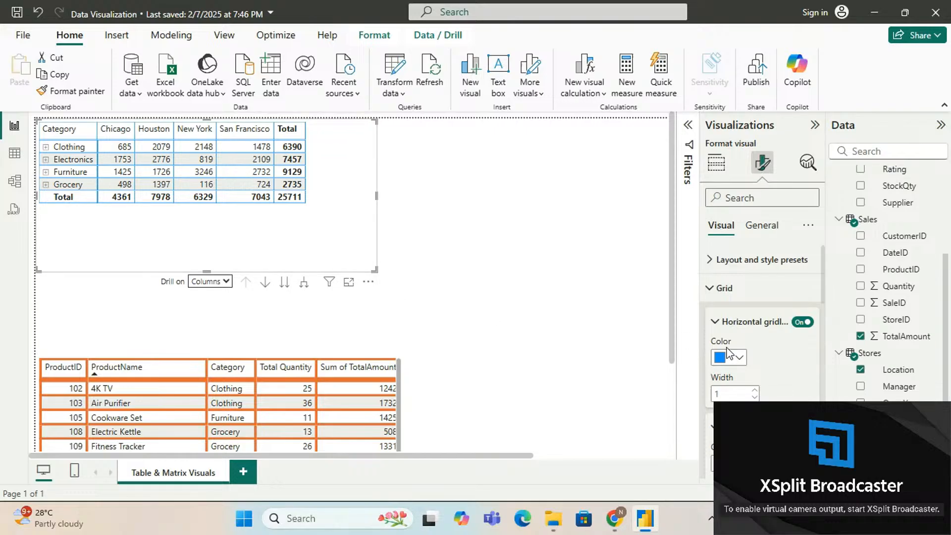
Try out blank rows between the matrix's categories and switch them off again.
left_click(713, 296)
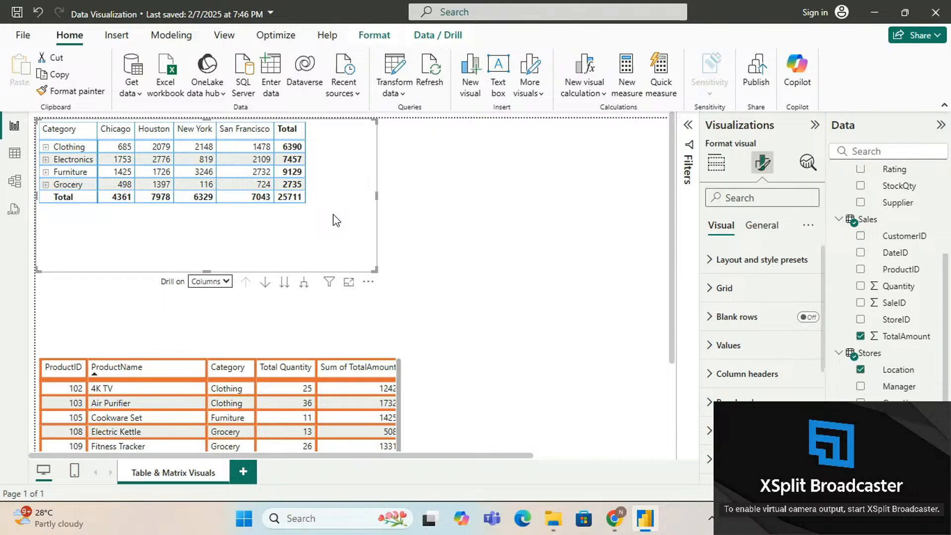
left_click(808, 318)
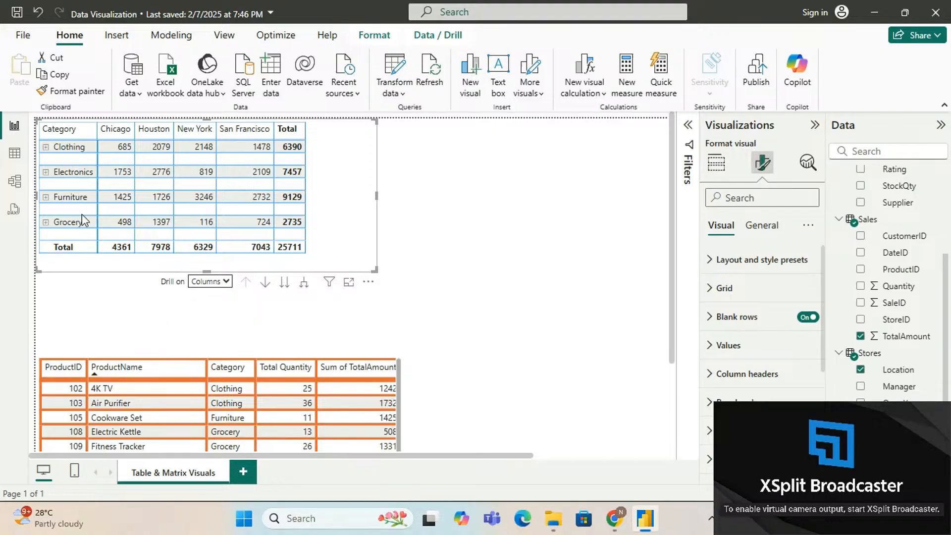
left_click(806, 318)
Examine the matrix's Values formatting options, from font and text color to alternate background color and text wrap.
left_click(711, 347)
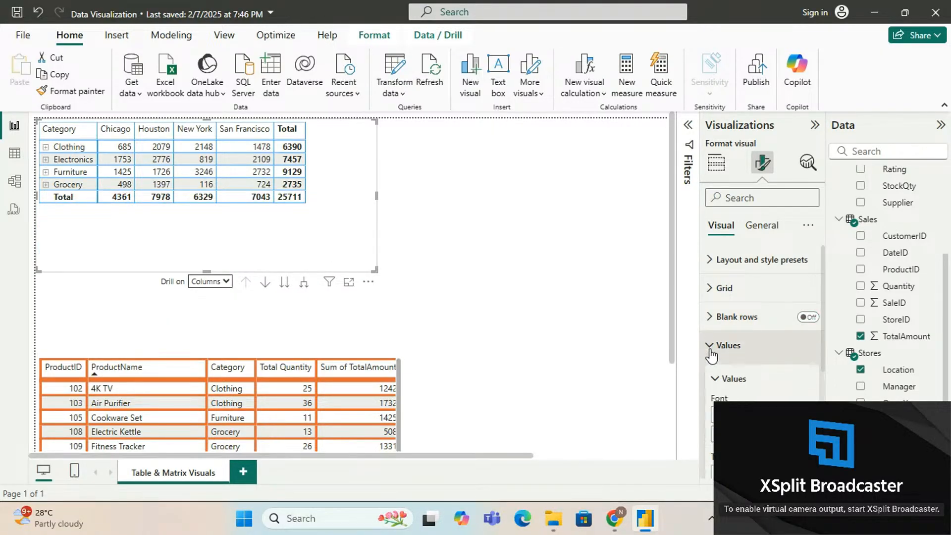
scroll(756, 364, "down", 3)
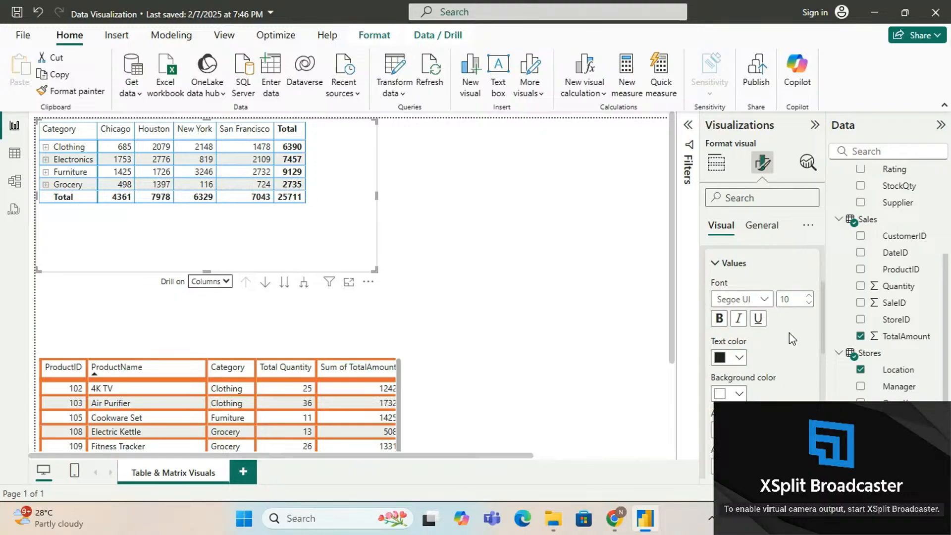
scroll(789, 333, "down", 2)
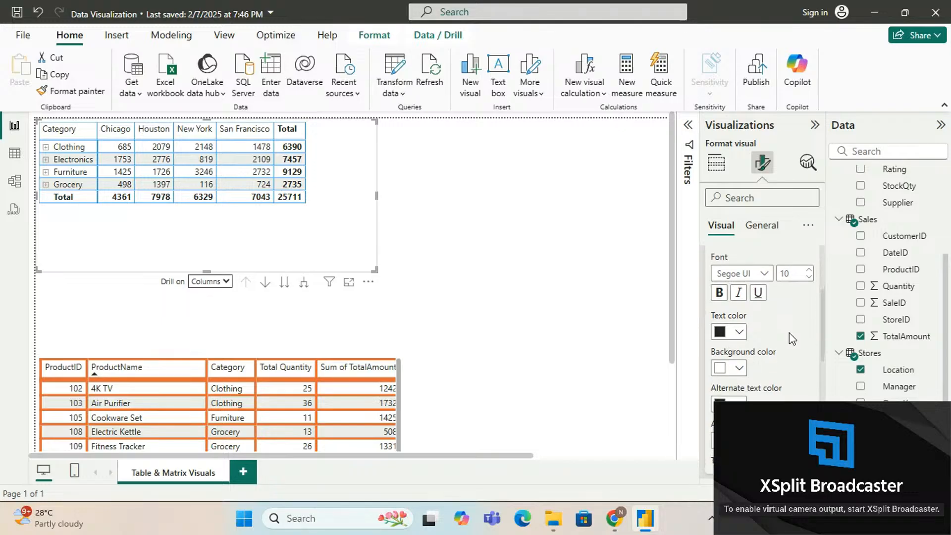
scroll(789, 331, "down", 1)
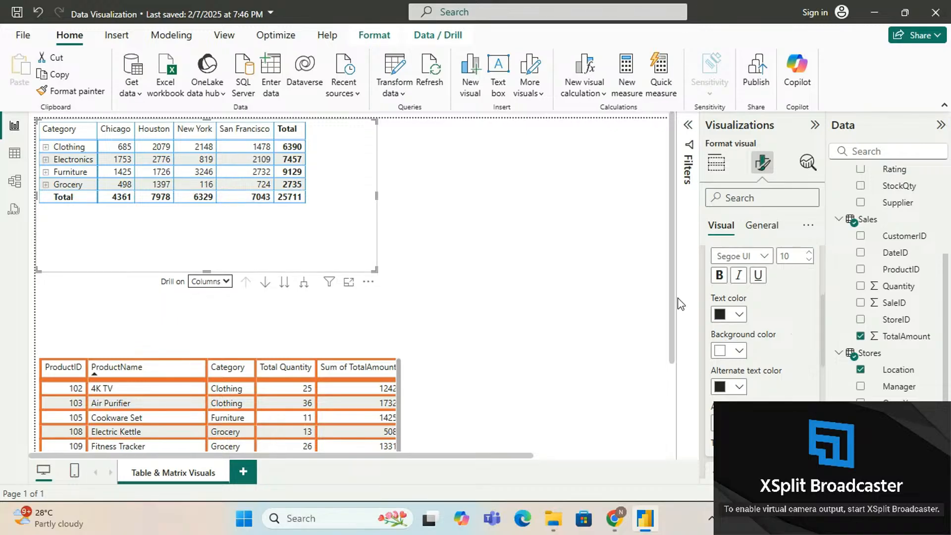
scroll(743, 341, "down", 2)
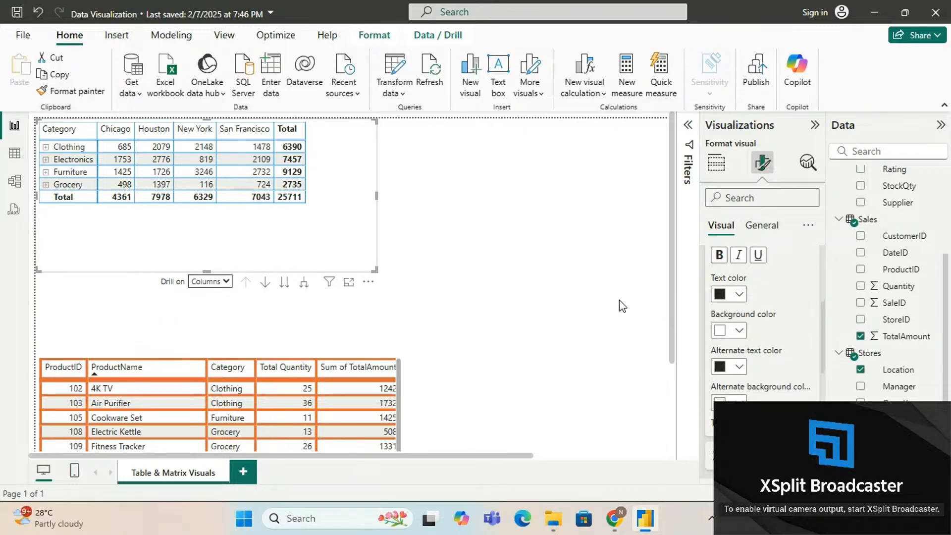
scroll(744, 339, "down", 4)
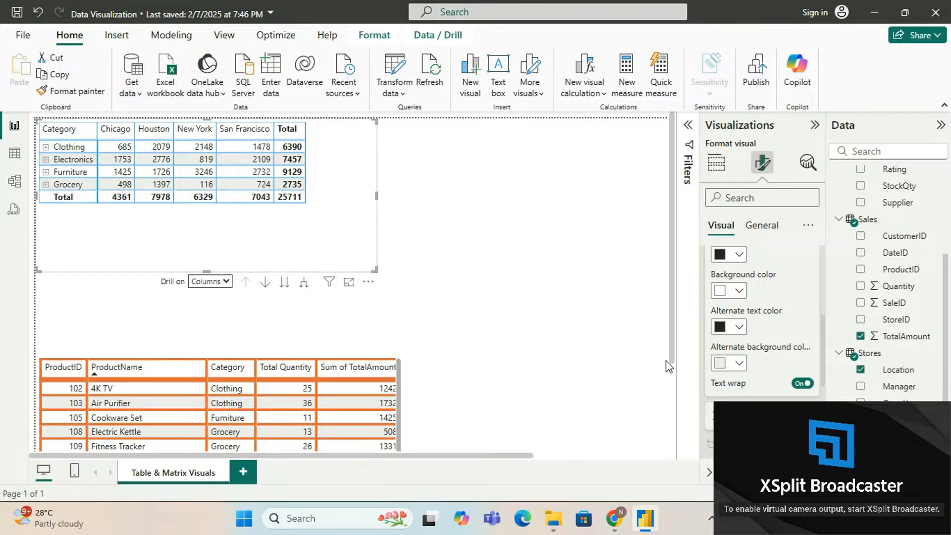
scroll(751, 345, "down", 3)
scroll(748, 344, "up", 2)
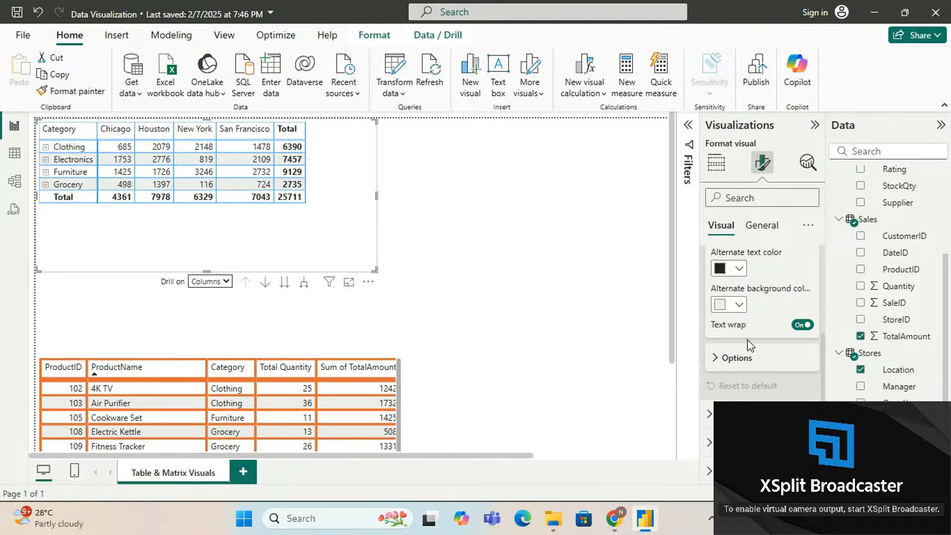
scroll(782, 326, "up", 4)
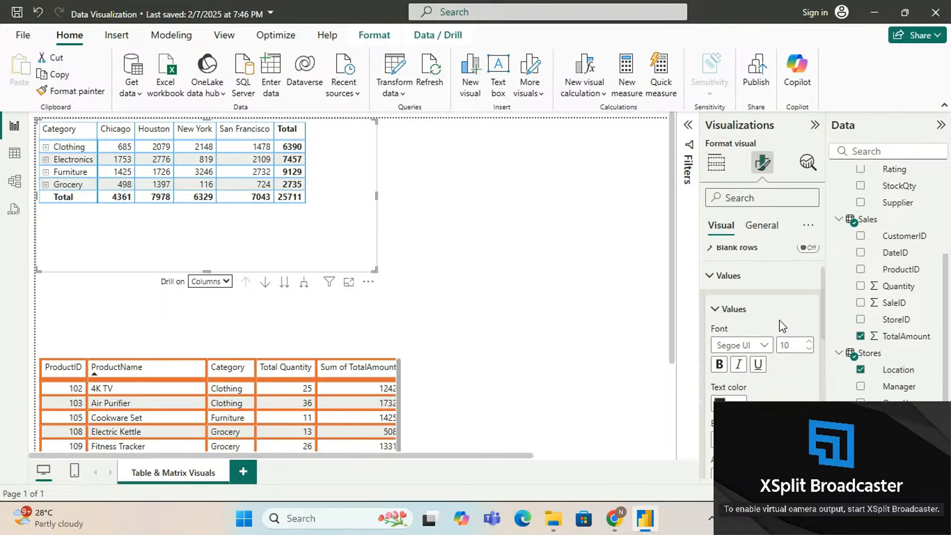
left_click(710, 277)
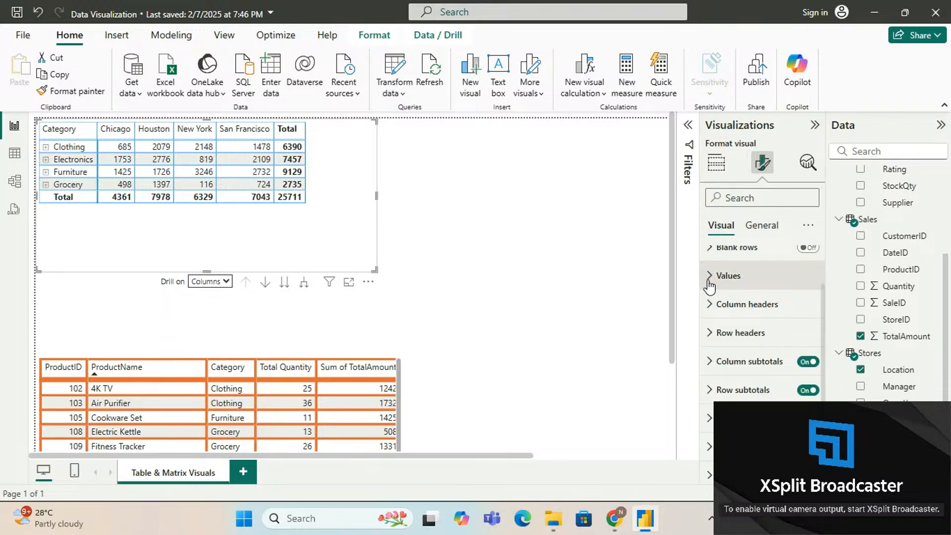
Try bold text on the matrix's column headers and remove it again.
scroll(710, 285, "down", 1)
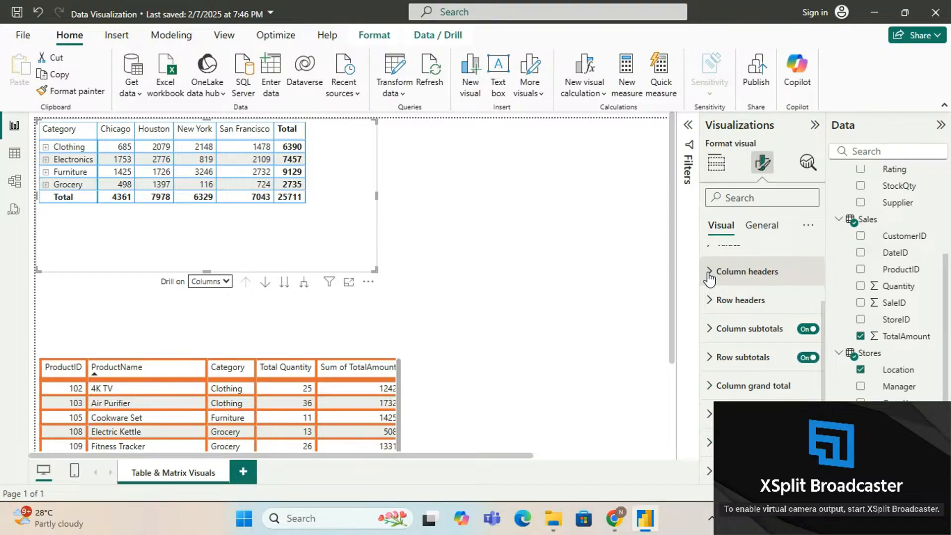
left_click(709, 274)
scroll(710, 276, "down", 3)
scroll(709, 275, "down", 1)
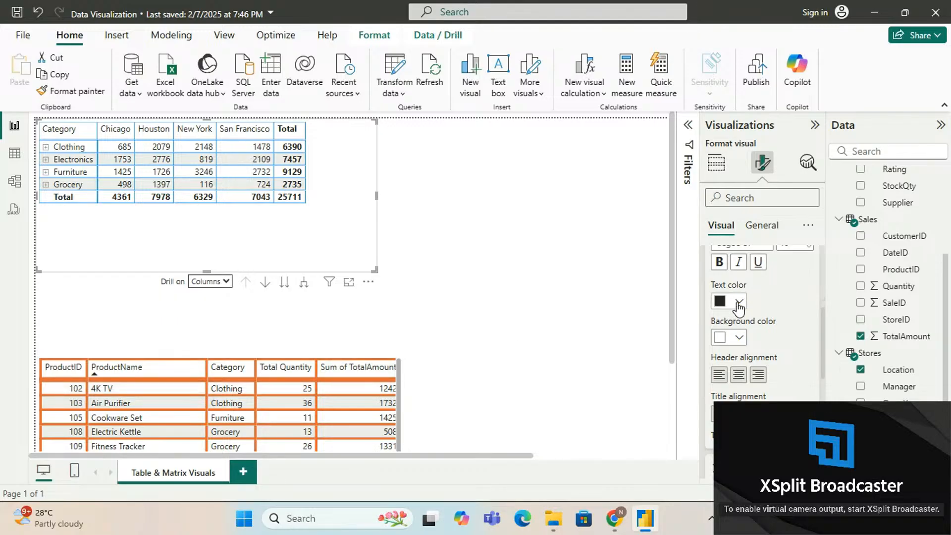
scroll(739, 307, "up", 2)
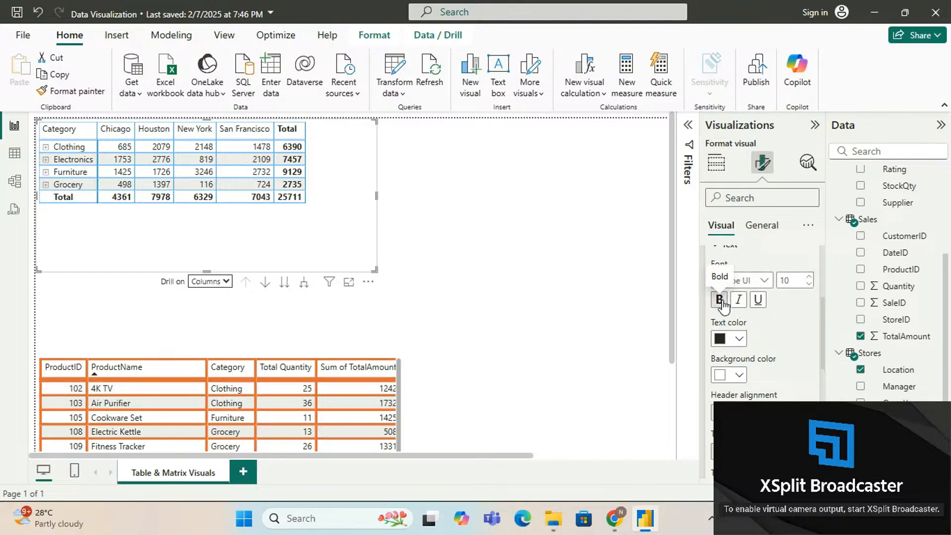
left_click(719, 299)
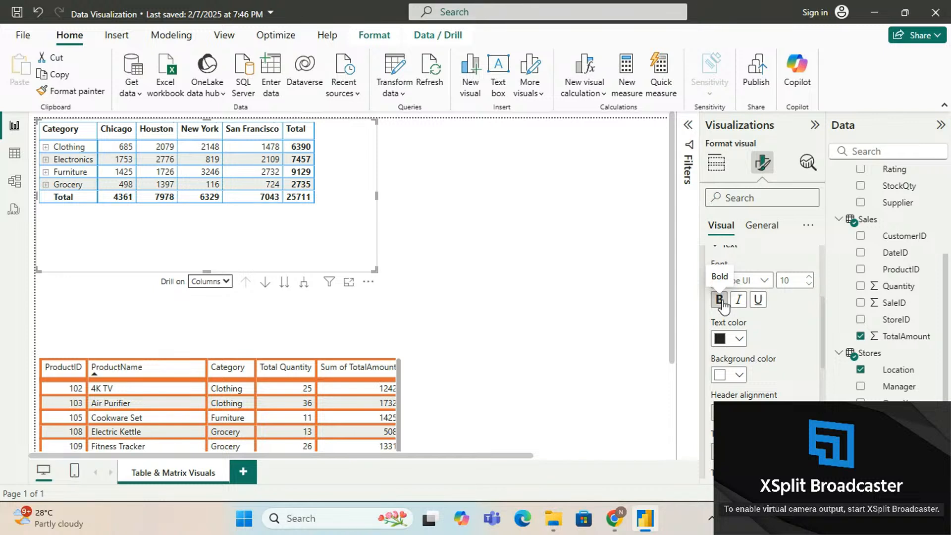
left_click(722, 301)
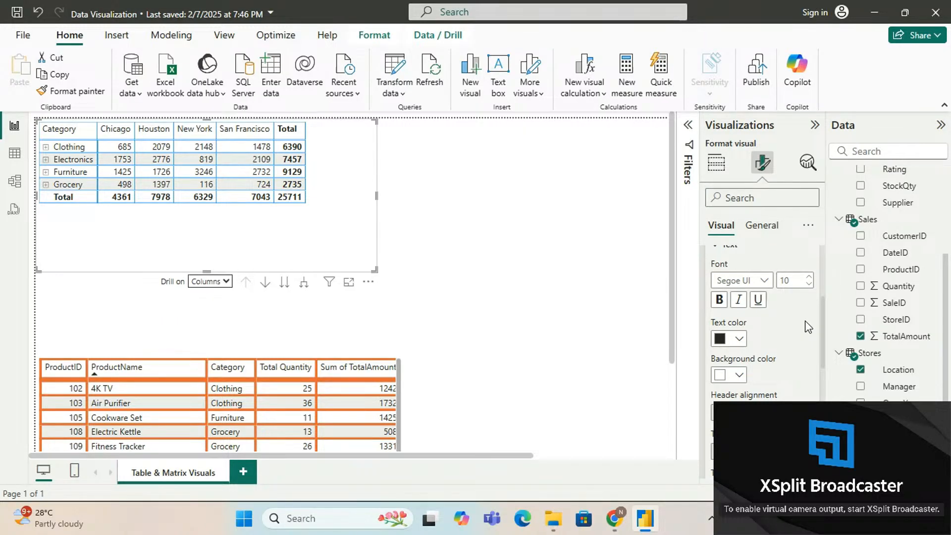
Examine the column headers' color, header alignment, title alignment and text wrap options.
scroll(808, 327, "down", 1)
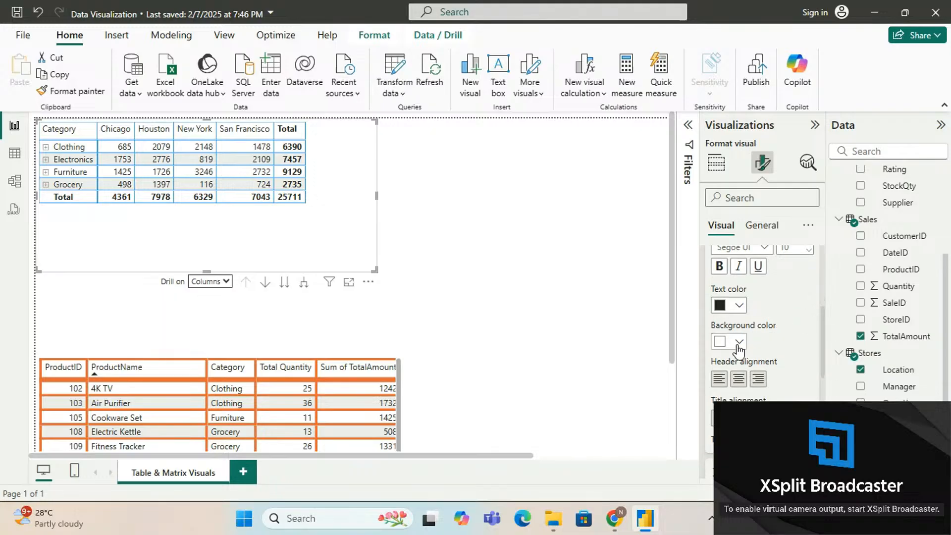
scroll(738, 347, "down", 1)
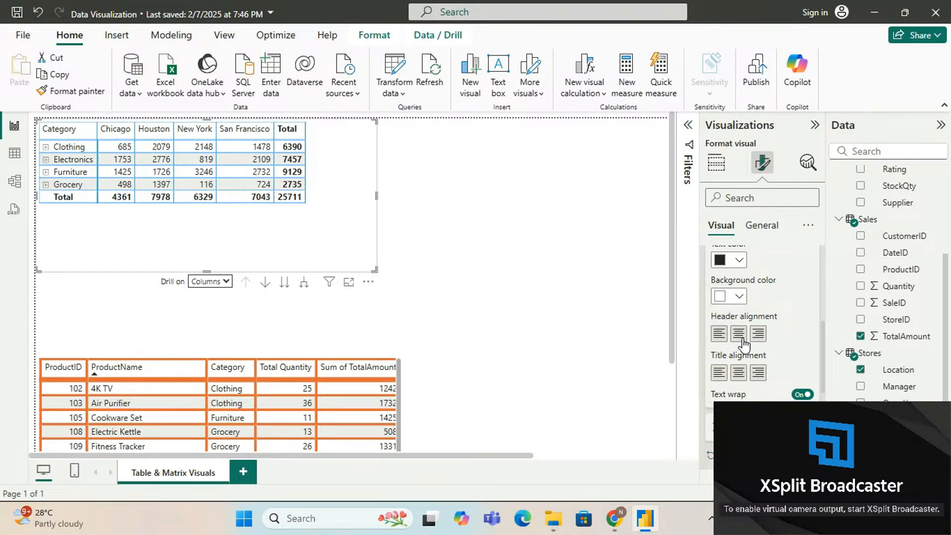
scroll(748, 340, "down", 1)
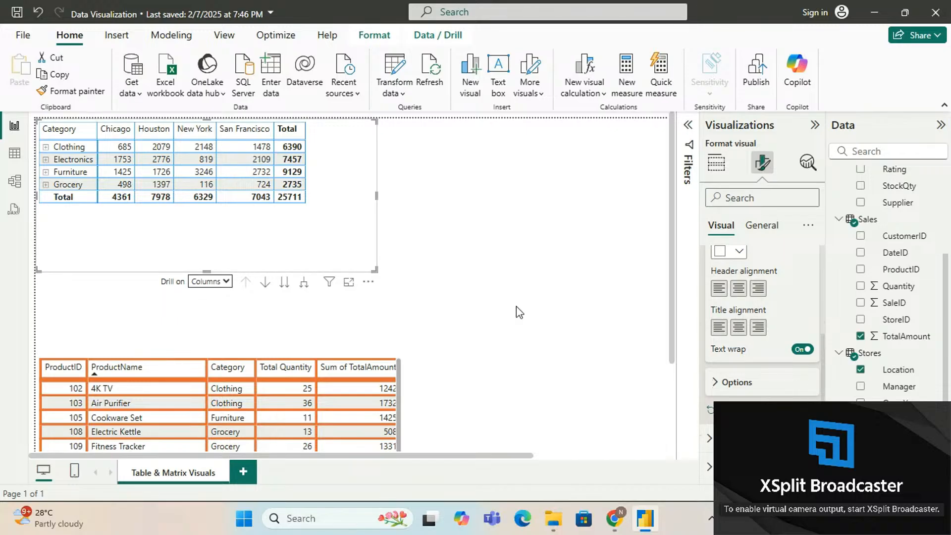
scroll(652, 357, "down", 2)
scroll(652, 358, "up", 2)
scroll(768, 365, "down", 1)
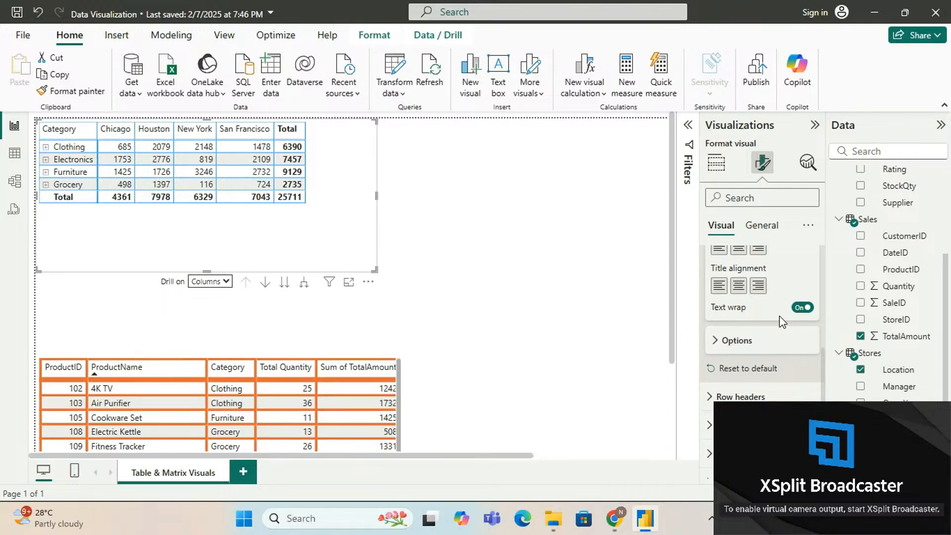
scroll(780, 316, "up", 5)
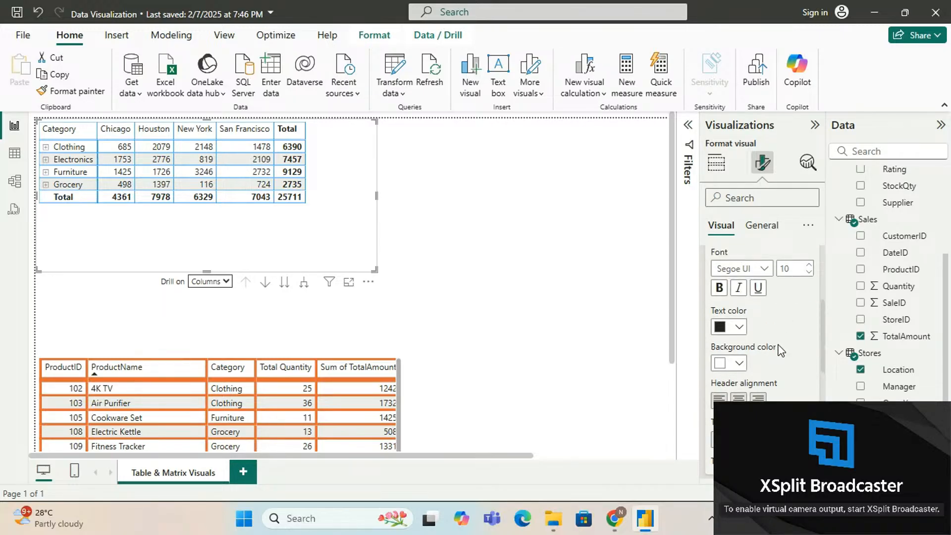
left_click(710, 268)
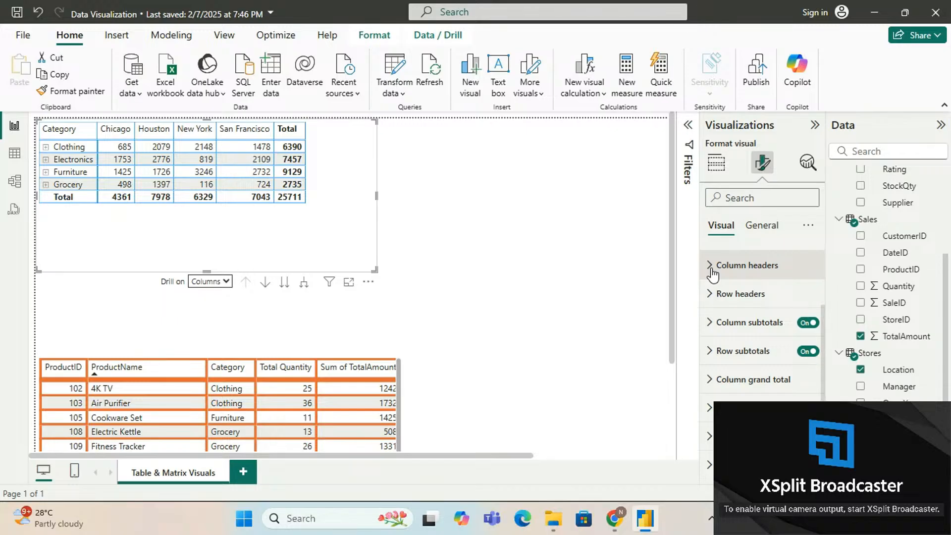
Examine the matrix's row header options for font, colors, banded row color, alignment and text wrap.
scroll(712, 293, "down", 1)
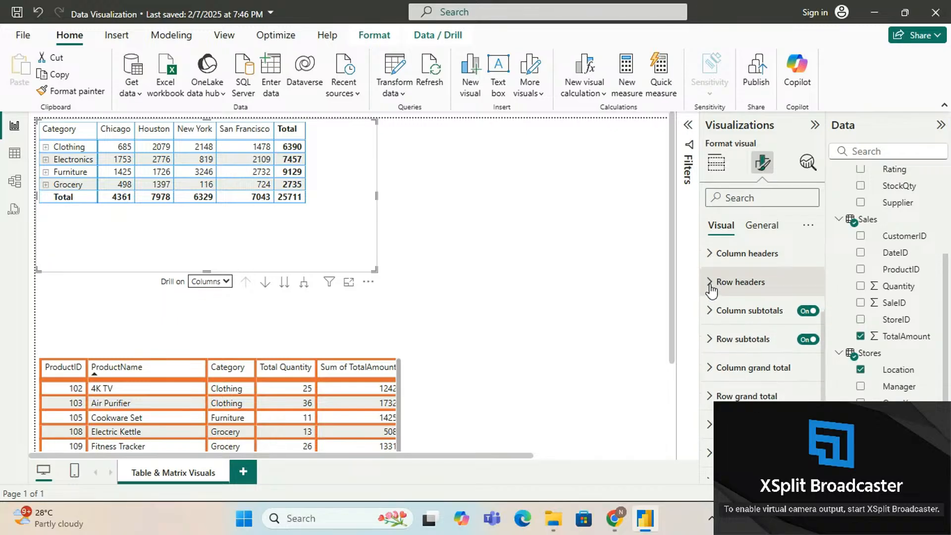
left_click(711, 282)
scroll(712, 291, "down", 3)
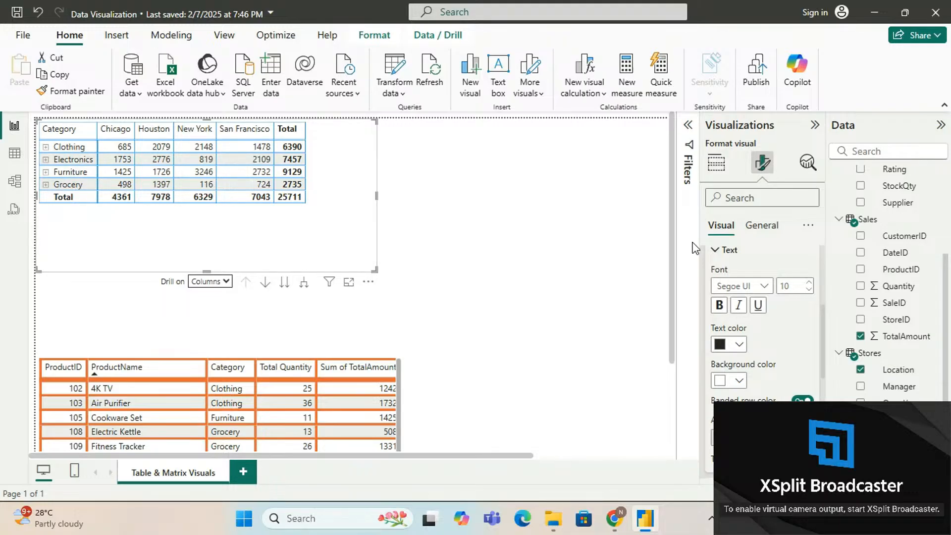
scroll(759, 270, "up", 1)
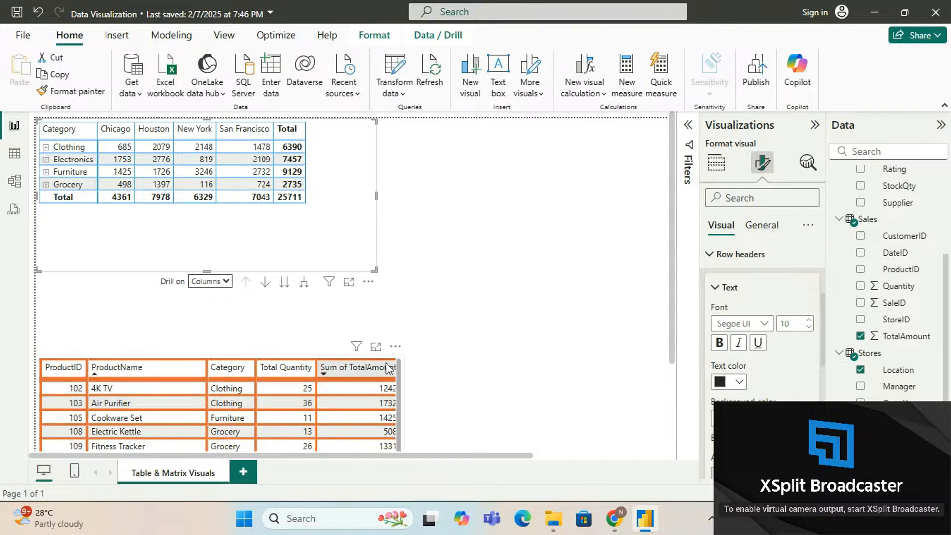
scroll(751, 331, "down", 2)
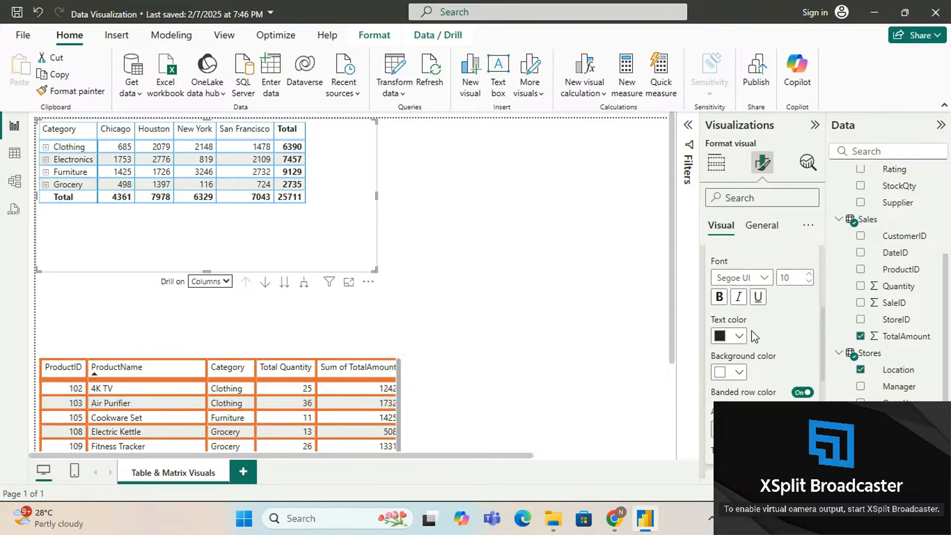
scroll(781, 281, "down", 1)
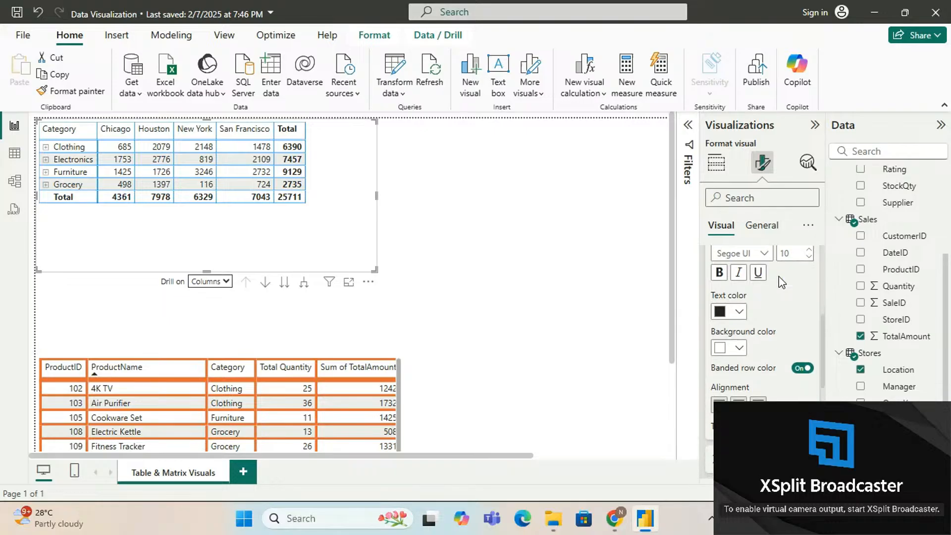
scroll(781, 282, "down", 1)
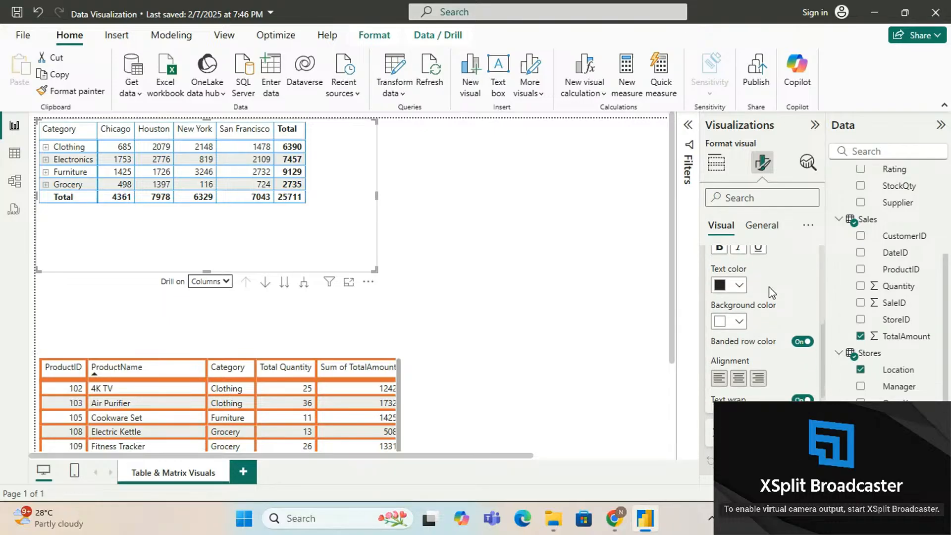
scroll(769, 286, "up", 1)
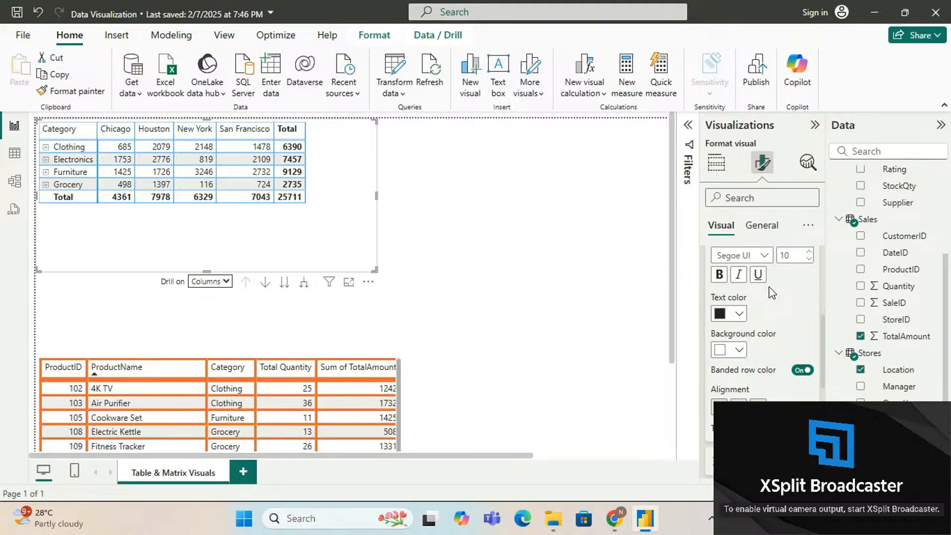
scroll(769, 286, "up", 1)
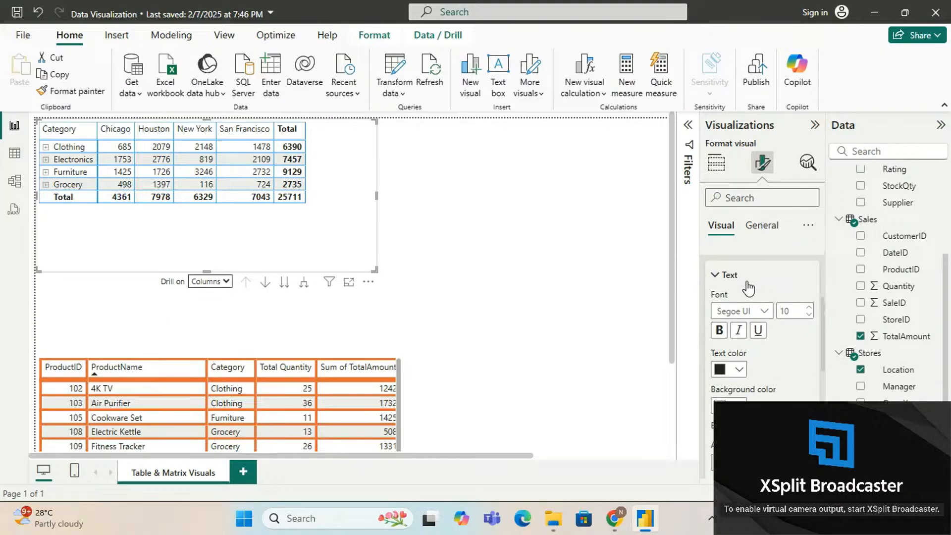
scroll(746, 281, "up", 1)
left_click(713, 262)
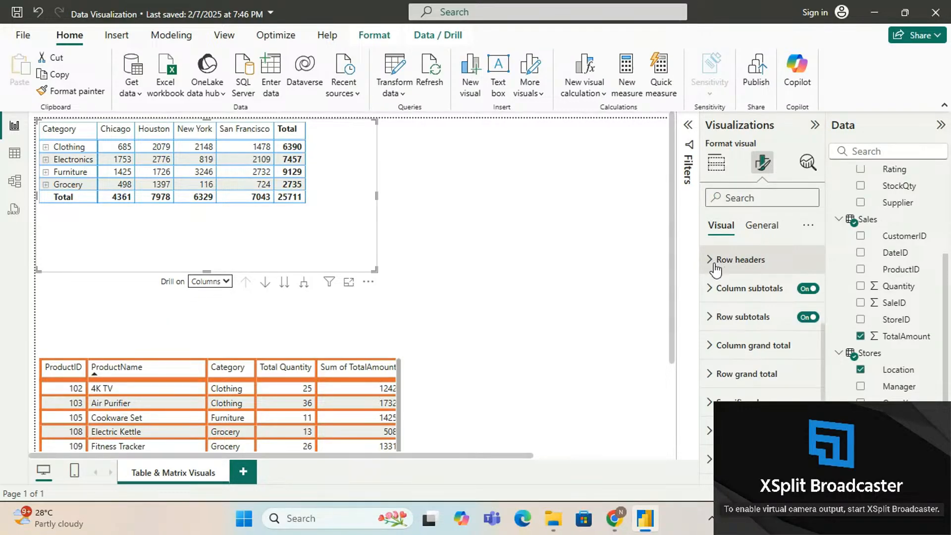
Try hiding the +/- icons in the matrix's row headers and show them again.
left_click(712, 267)
scroll(736, 349, "down", 4)
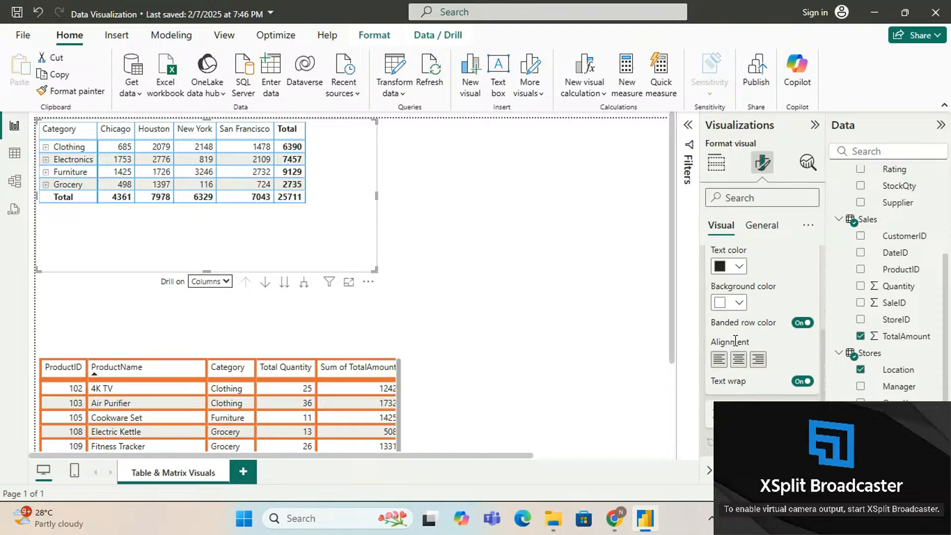
scroll(736, 350, "down", 1)
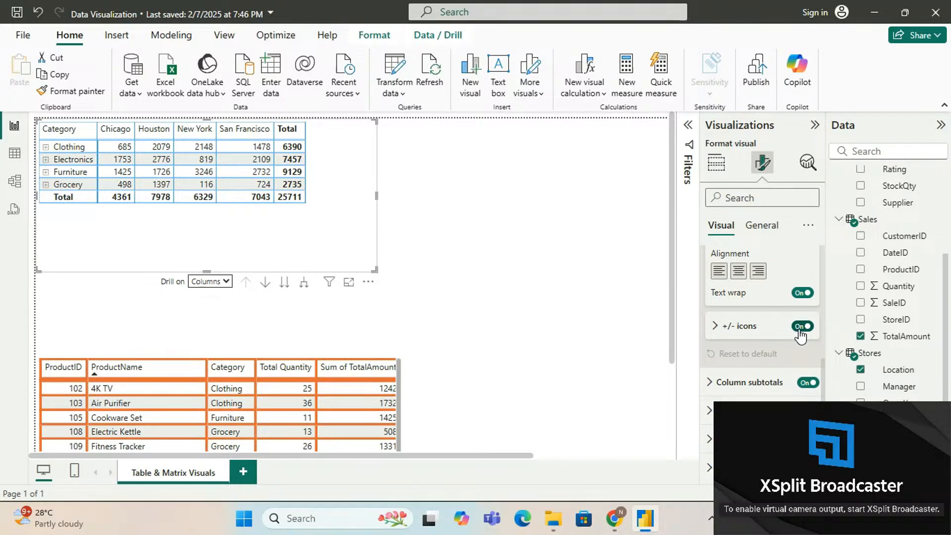
left_click(800, 328)
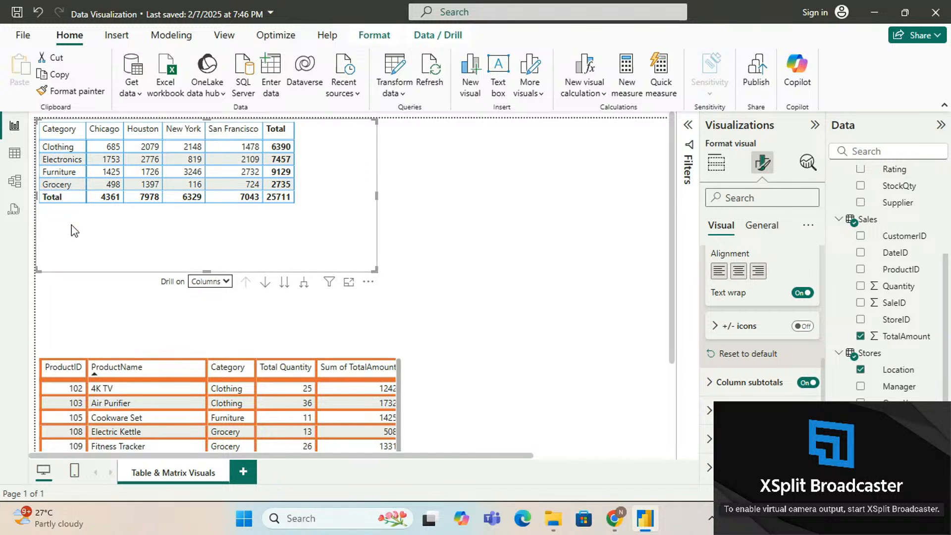
left_click(803, 327)
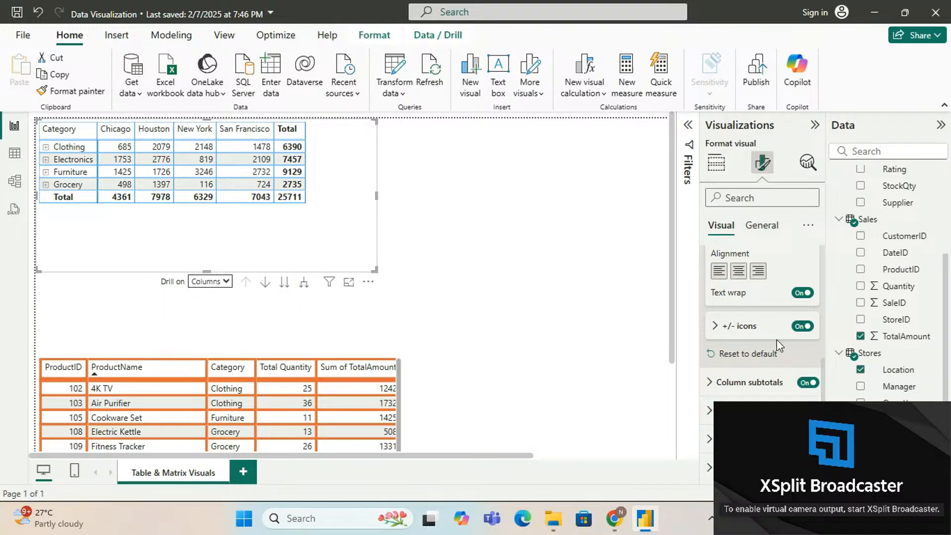
scroll(733, 322, "up", 5)
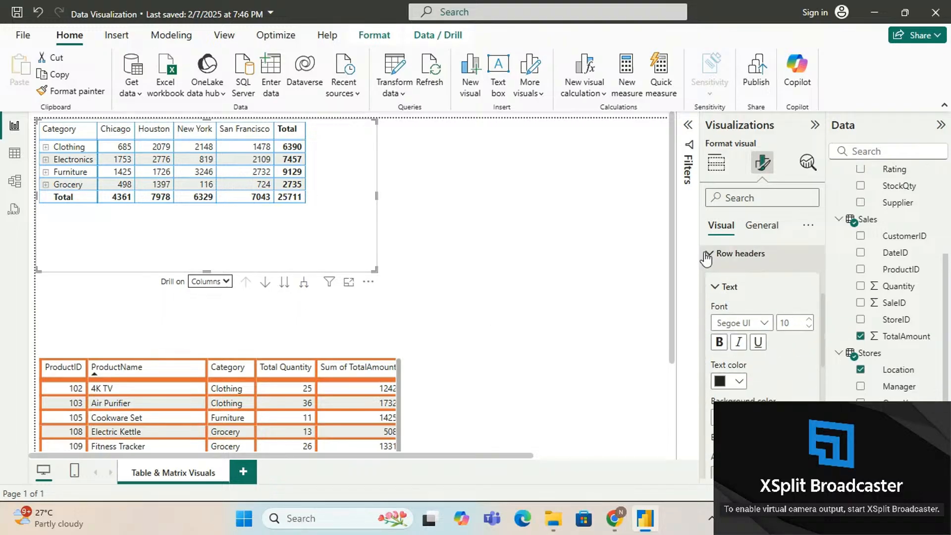
left_click(708, 255)
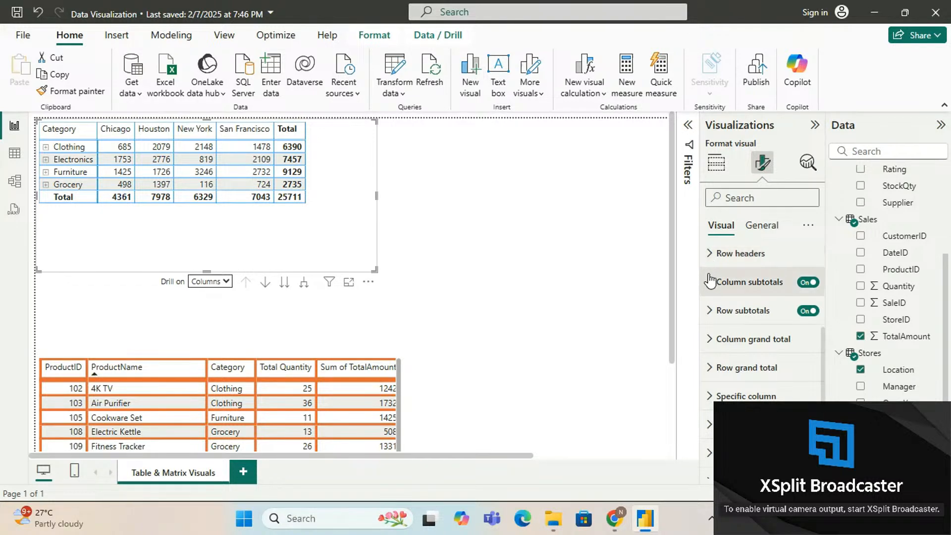
Set the matrix's column subtotal label to "Sub Total".
scroll(711, 284, "down", 1)
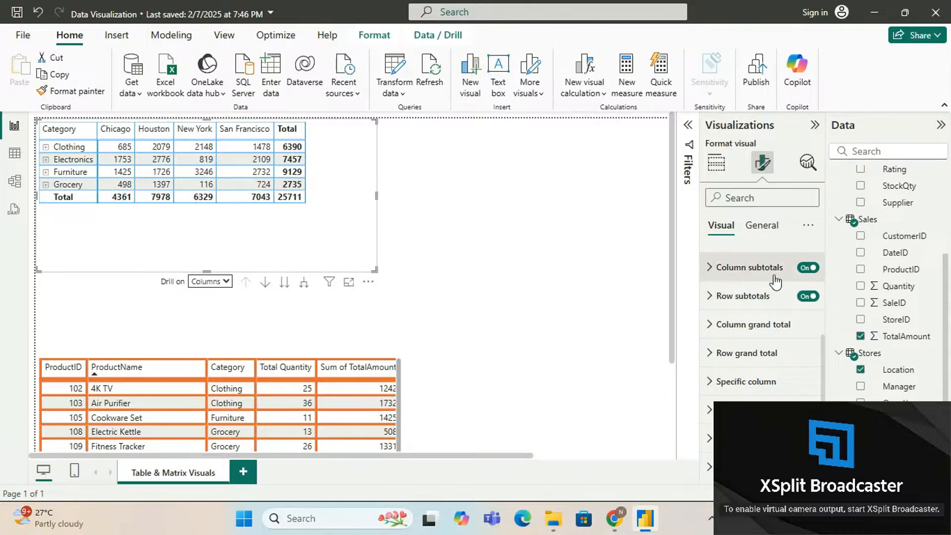
left_click(718, 270)
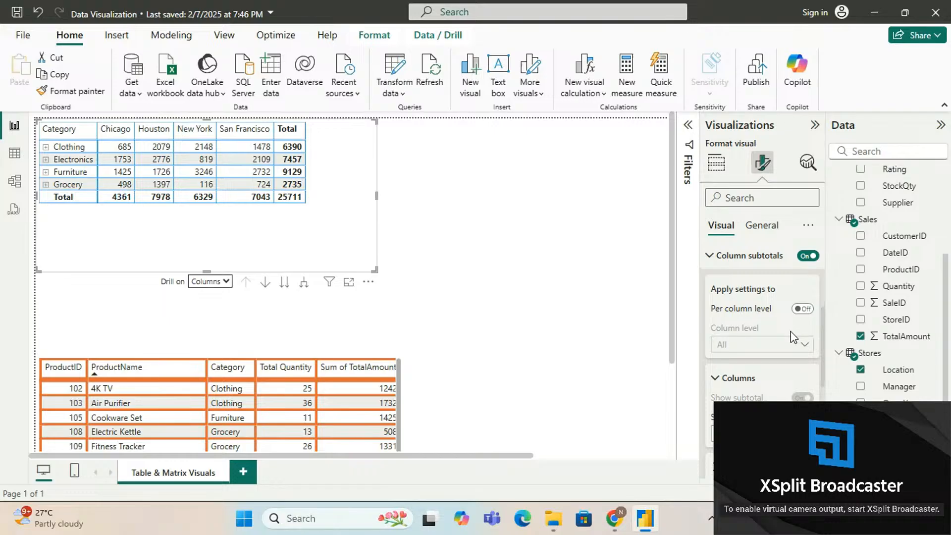
scroll(793, 337, "down", 1)
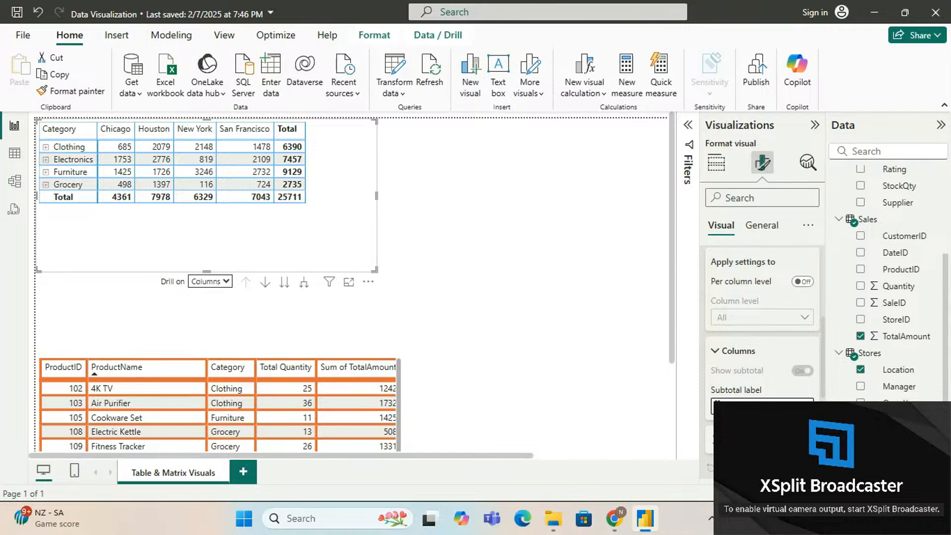
type("SU")
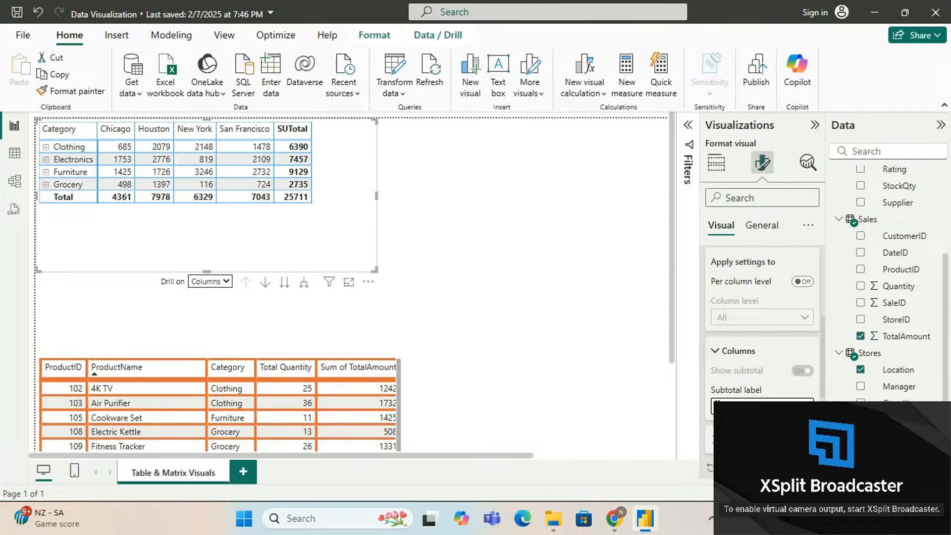
key("BackSpace")
key("BackSpace")
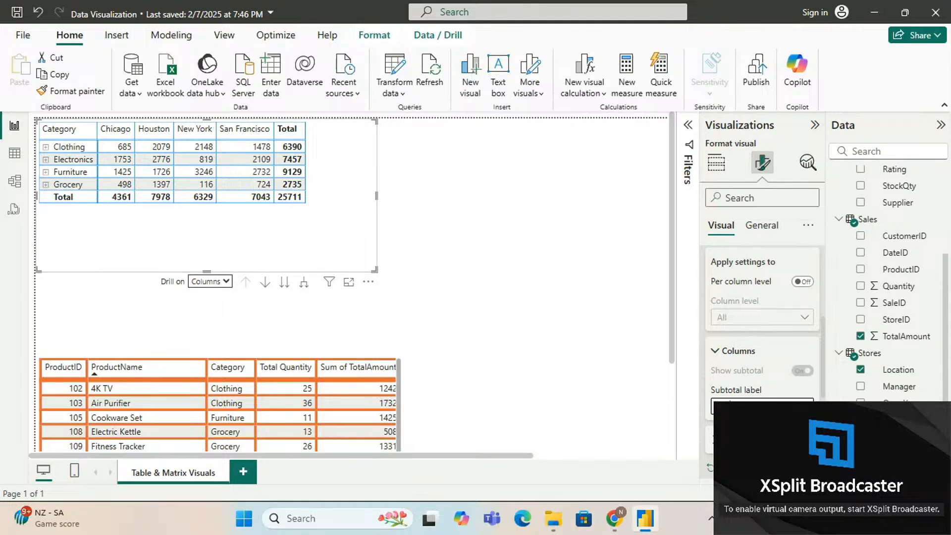
type("Sub")
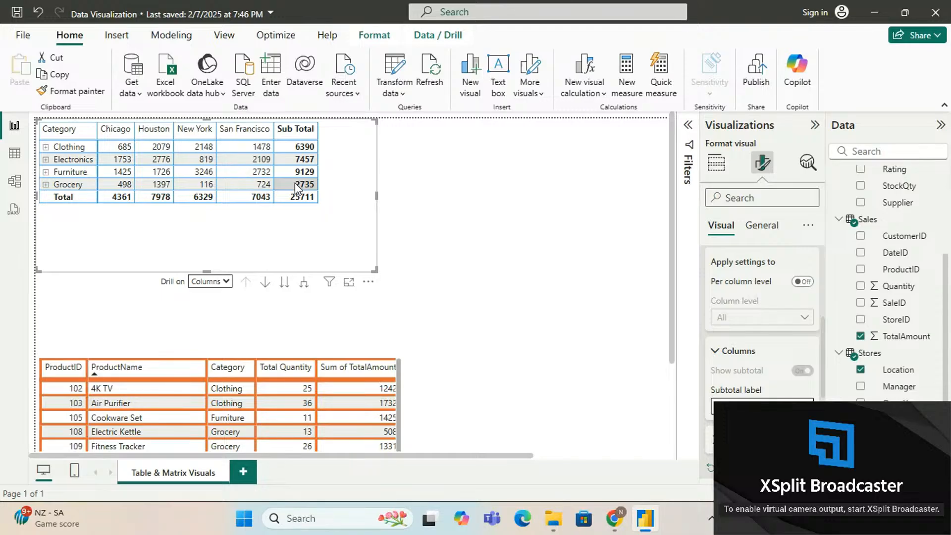
scroll(767, 322, "up", 2)
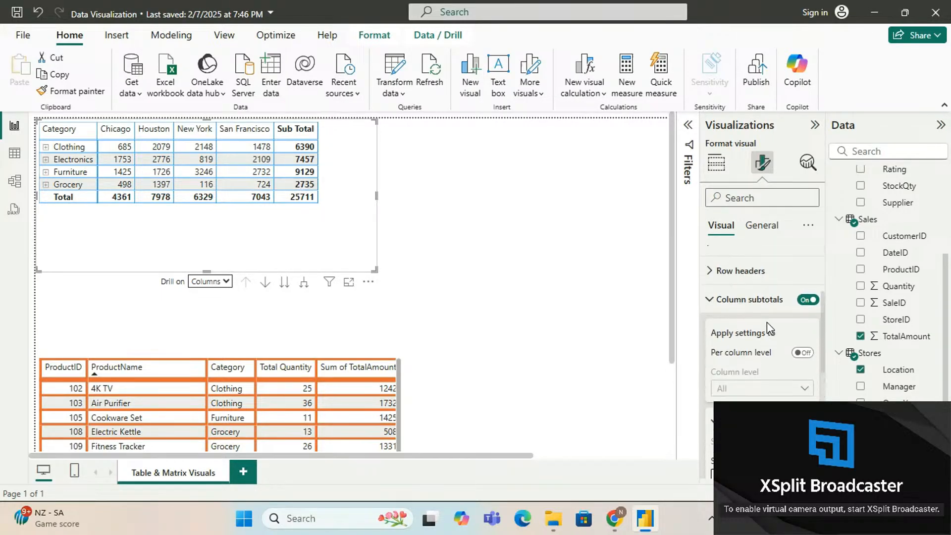
Set the matrix's row subtotal label to "Sub Total".
scroll(766, 322, "down", 5)
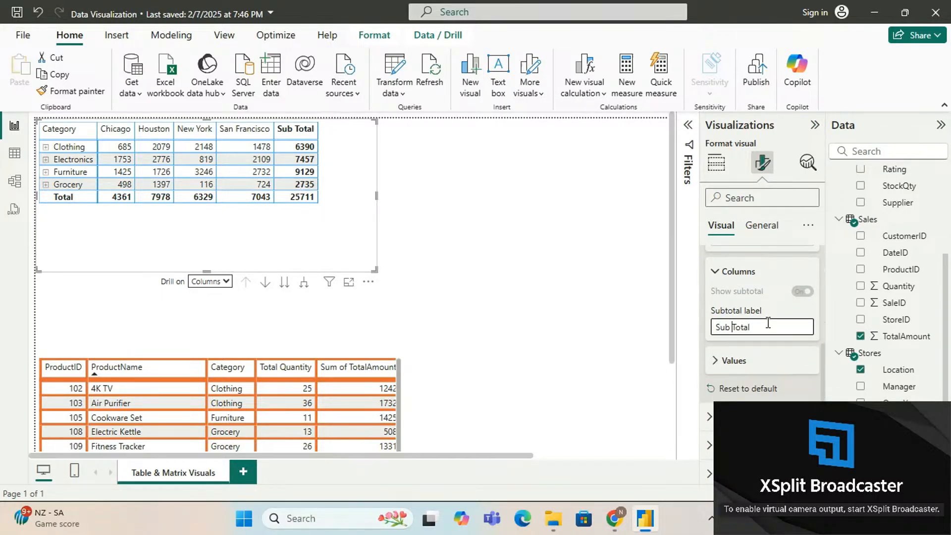
left_click(711, 360)
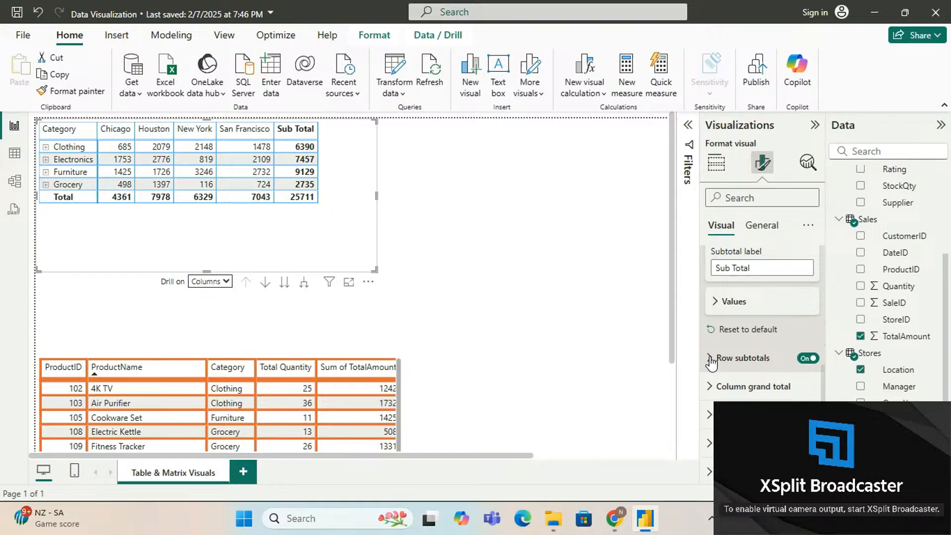
scroll(713, 359, "down", 4)
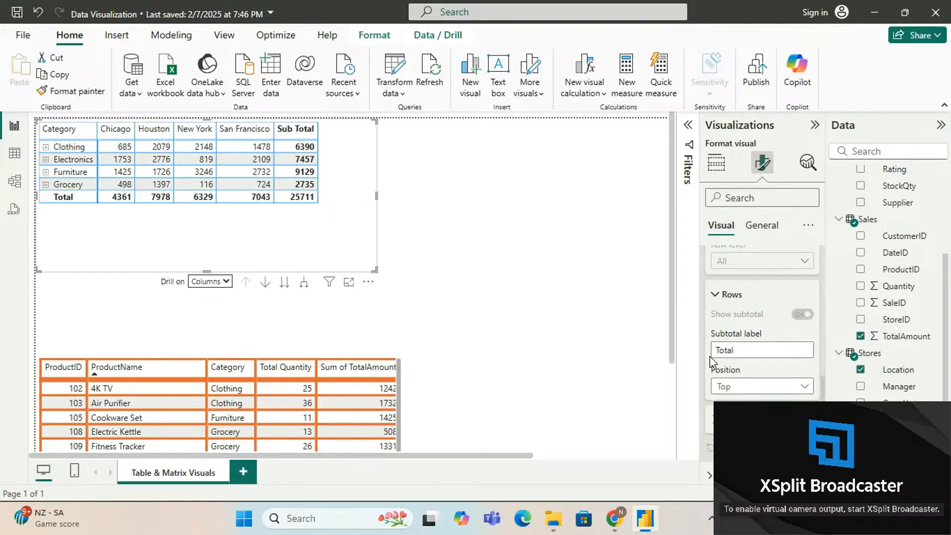
scroll(723, 357, "down", 1)
left_click(718, 327)
type("Sub")
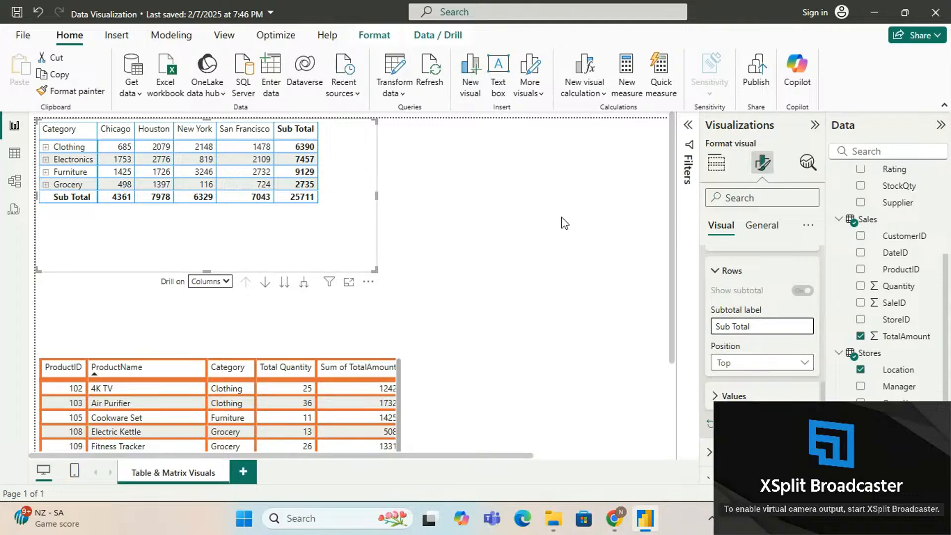
Review the matrix's row and column subtotal settings and collapse both groups.
scroll(718, 267, "up", 2)
scroll(718, 267, "up", 3)
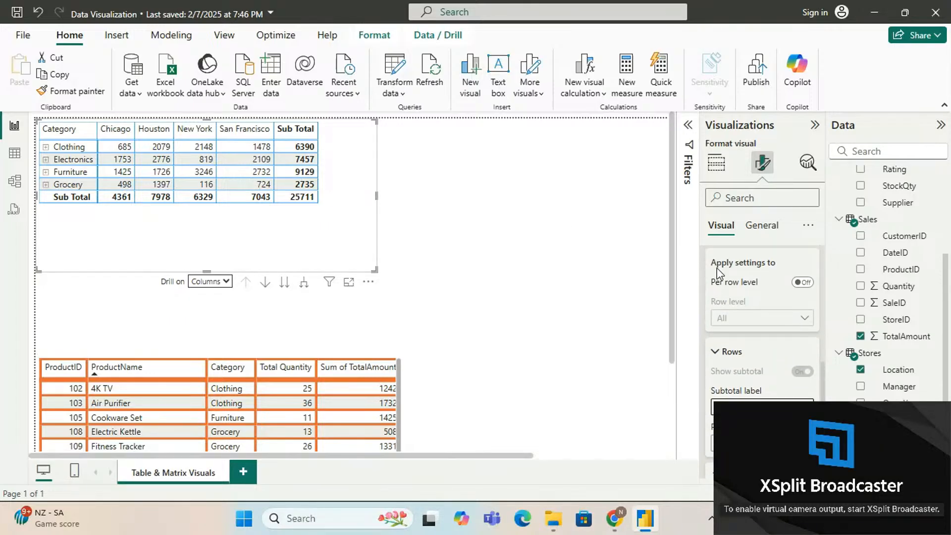
left_click(808, 315)
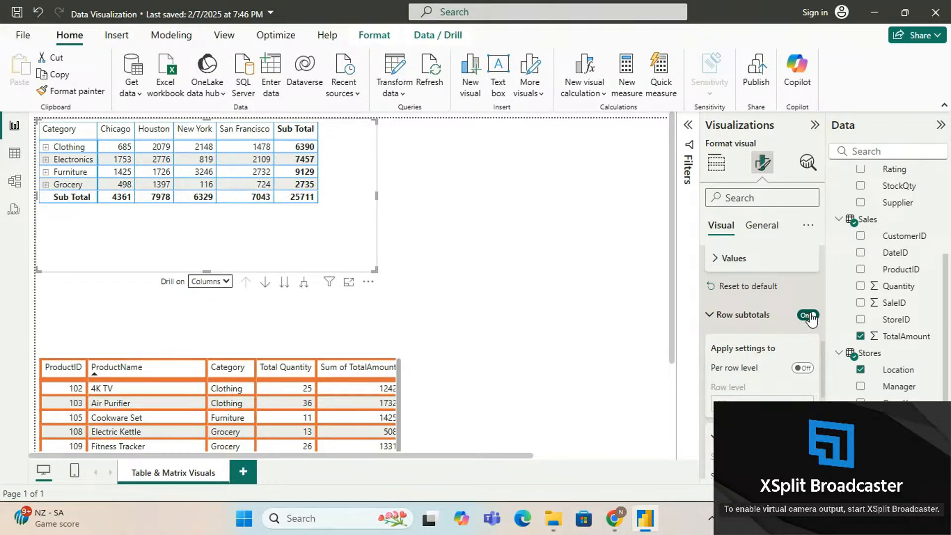
scroll(810, 318, "up", 6)
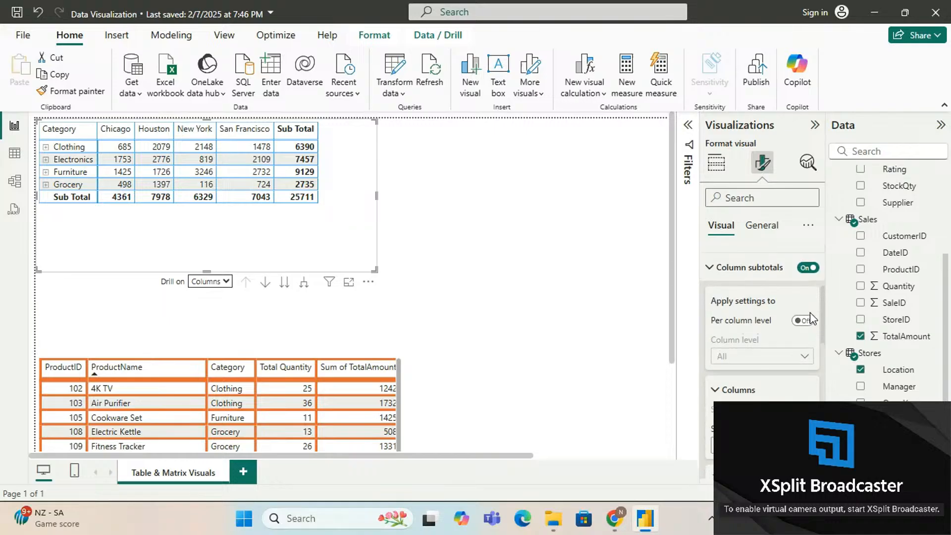
scroll(808, 317, "down", 3)
scroll(744, 385, "up", 3)
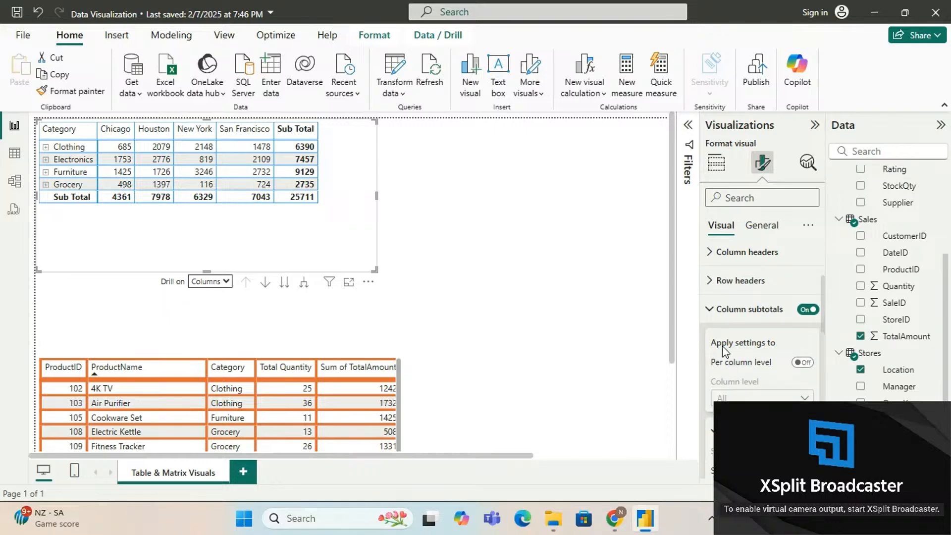
left_click(709, 311)
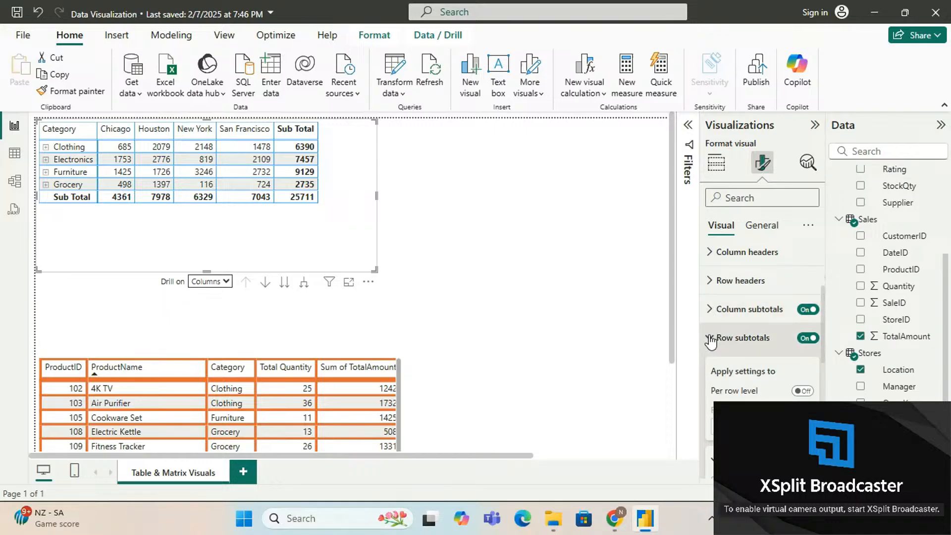
left_click(710, 338)
Examine the column grand total options for font, text color, background color and applying to labels.
scroll(712, 322, "down", 3)
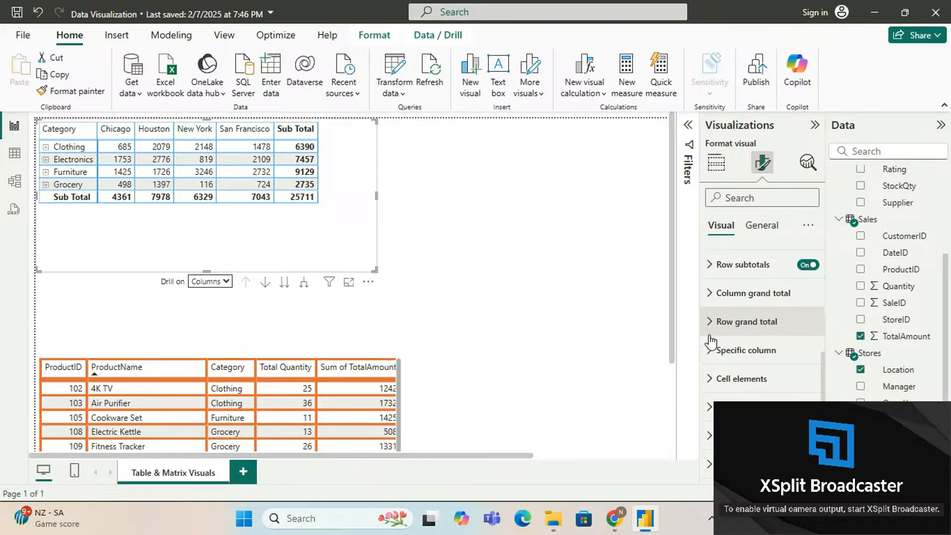
left_click(708, 295)
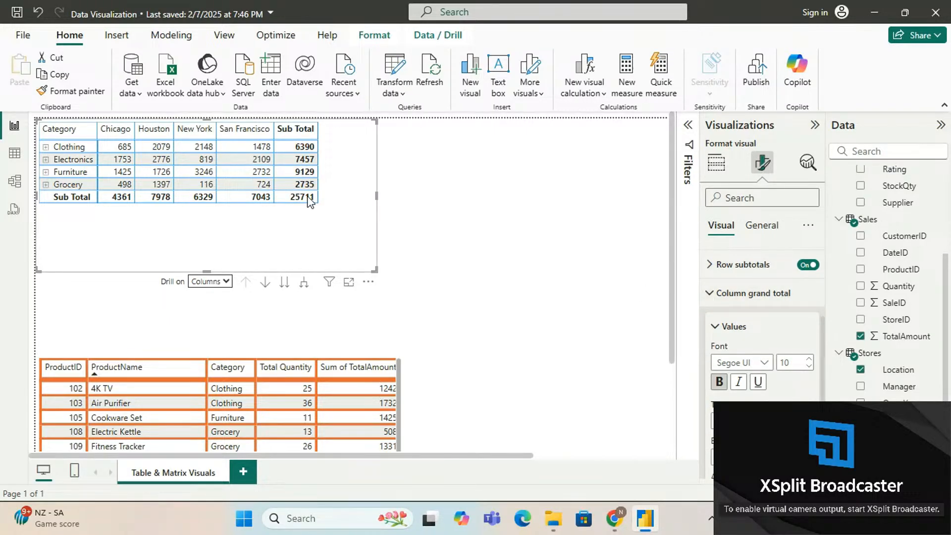
scroll(735, 342, "down", 2)
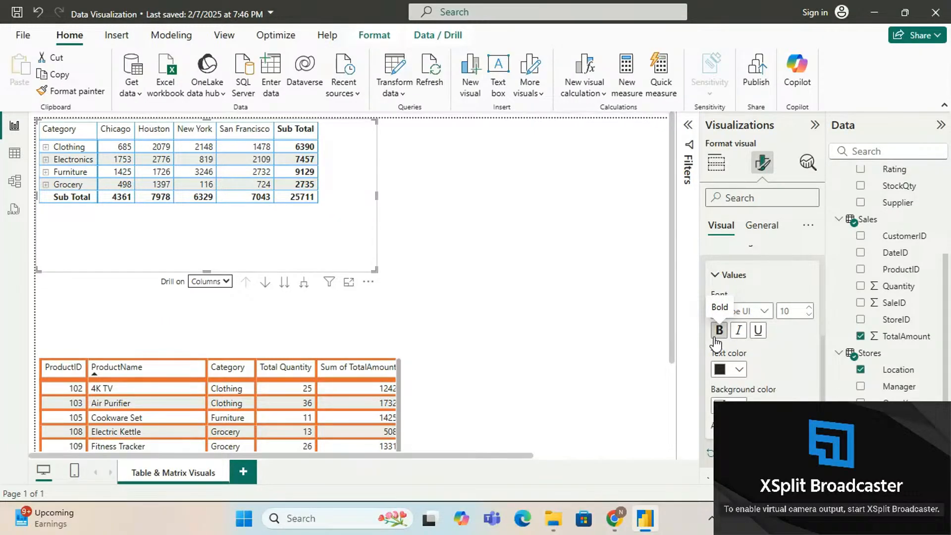
scroll(718, 342, "down", 3)
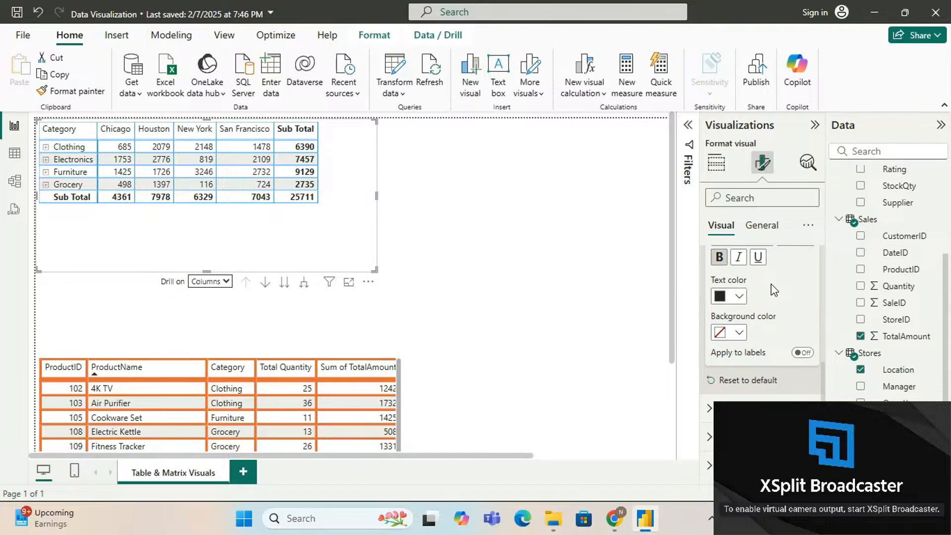
scroll(774, 290, "down", 1)
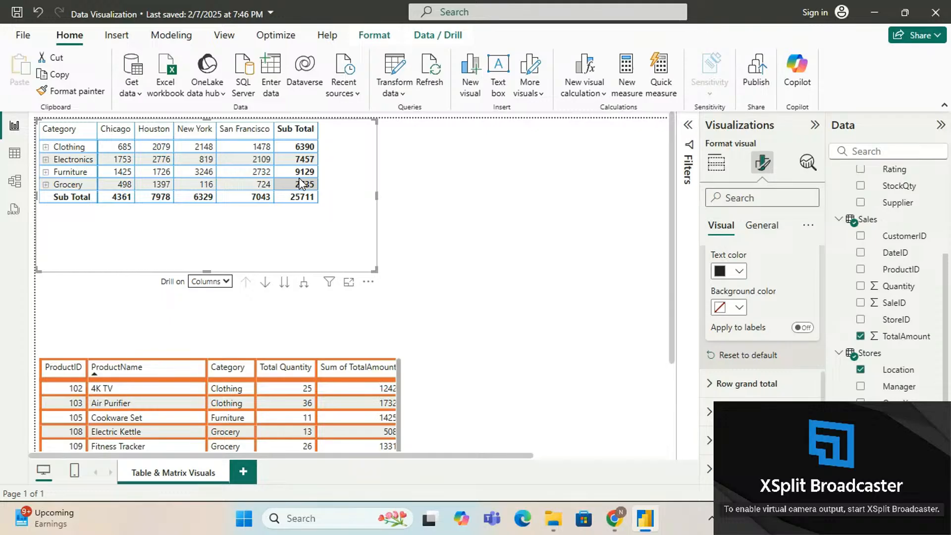
scroll(747, 313, "up", 4)
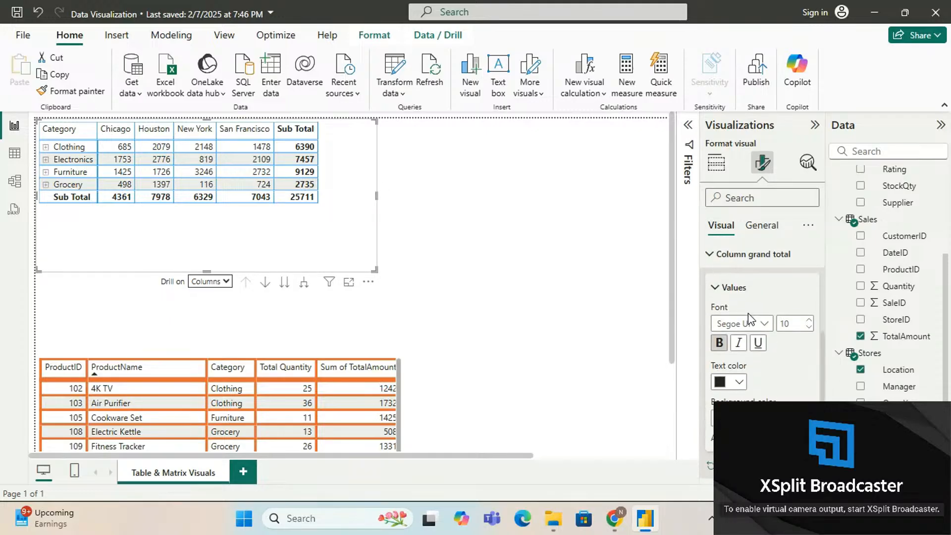
left_click(712, 256)
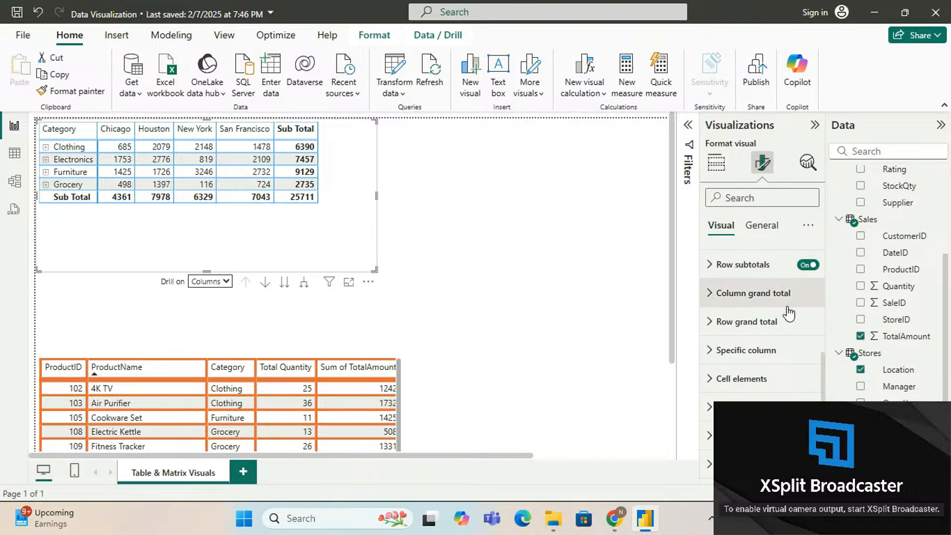
Examine the row grand total options for font, text color, background color and applying to labels.
left_click(711, 322)
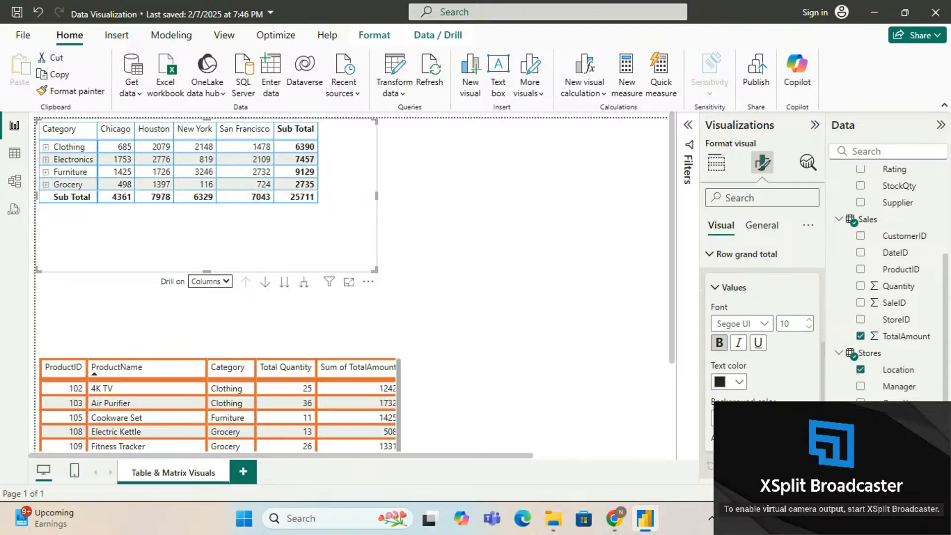
scroll(762, 298, "down", 2)
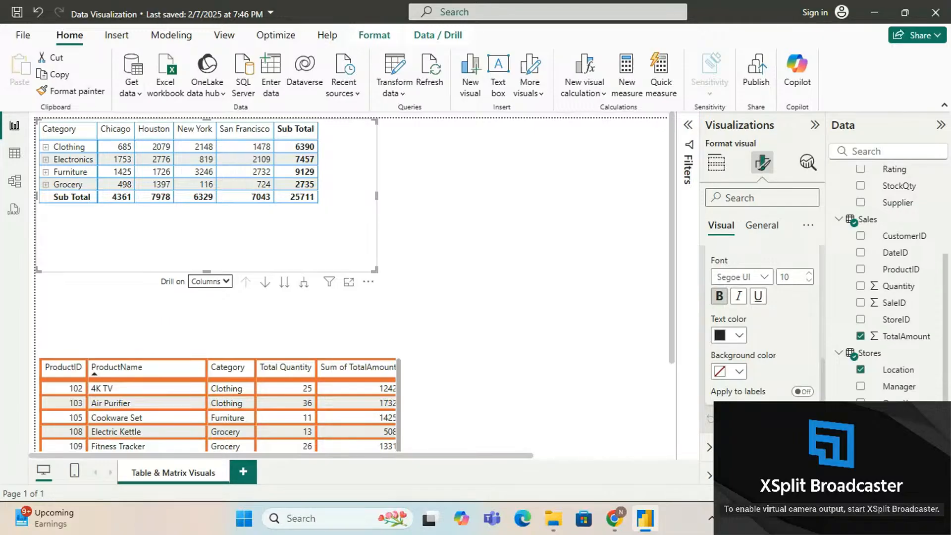
scroll(748, 335, "up", 4)
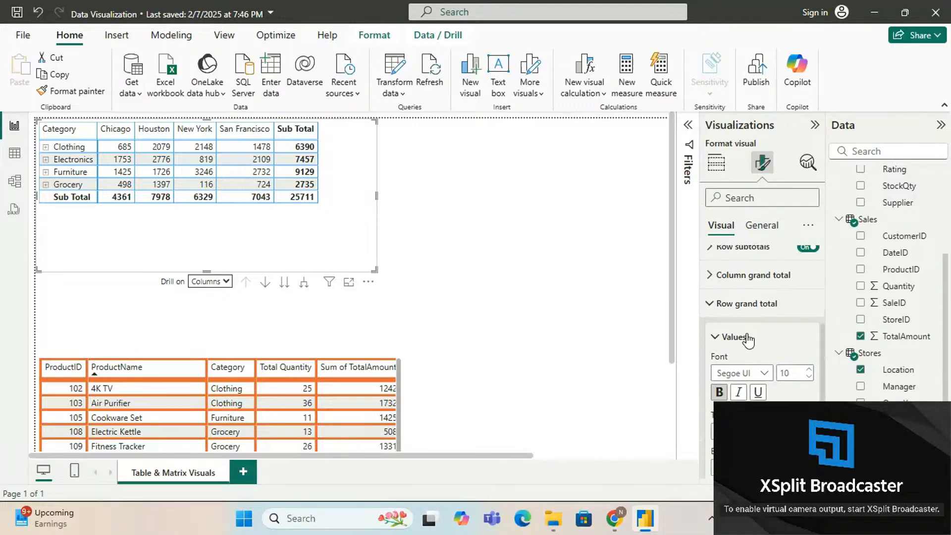
left_click(712, 310)
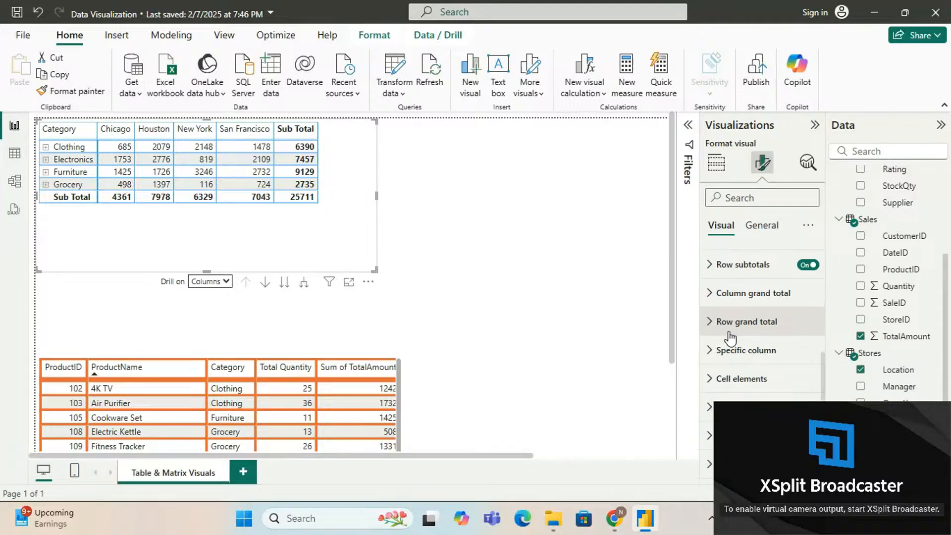
Apply the specific column formatting for the Total Amount series to the header and total as well.
left_click(712, 351)
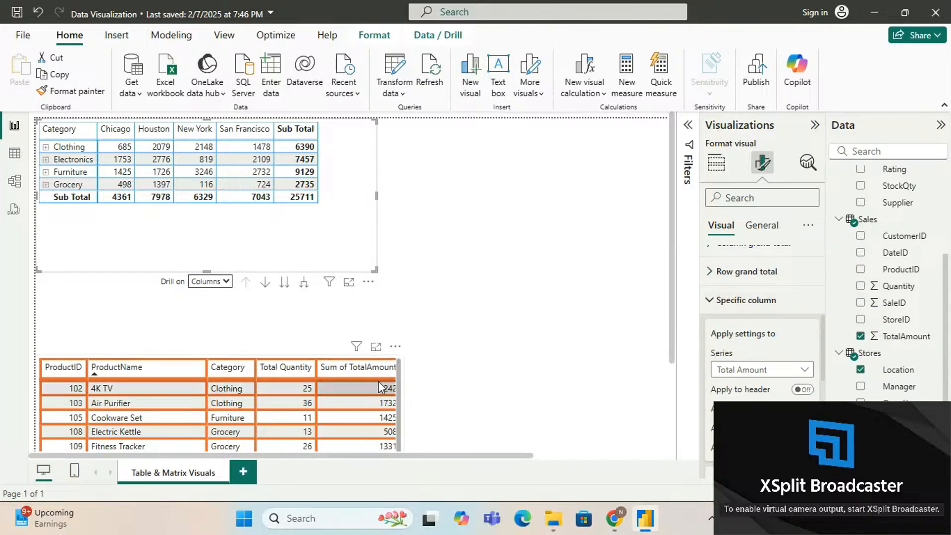
scroll(750, 319, "down", 2)
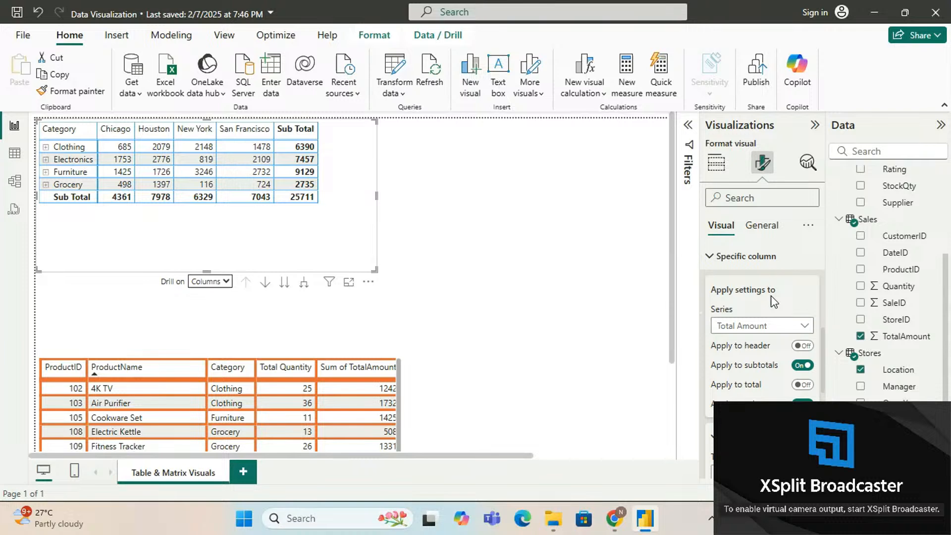
left_click(801, 325)
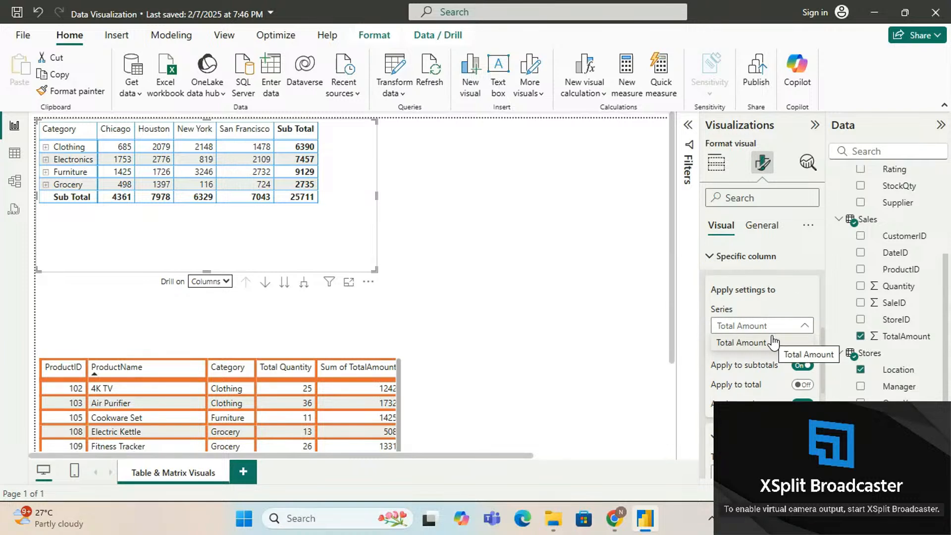
left_click(773, 341)
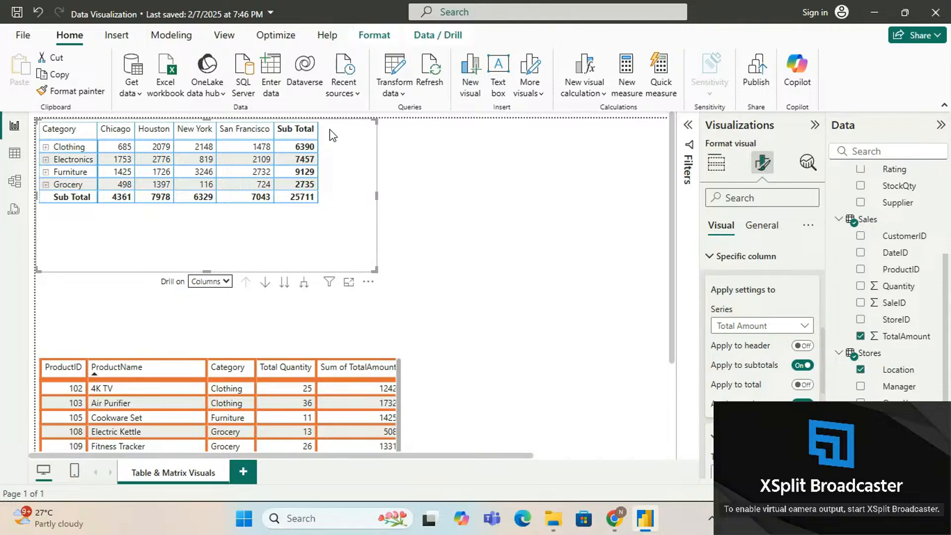
left_click(803, 347)
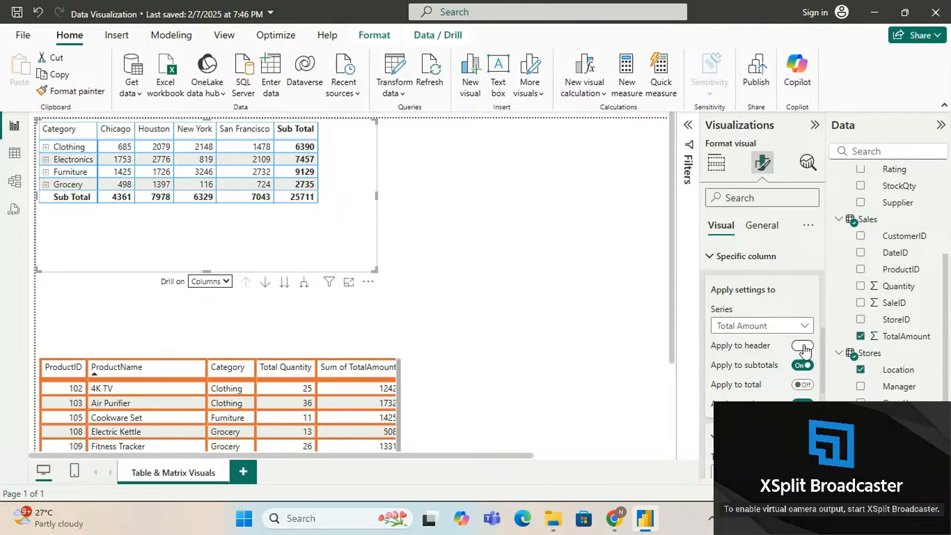
left_click(802, 385)
Set the text color of the Total Amount column values to blue.
scroll(802, 384, "down", 3)
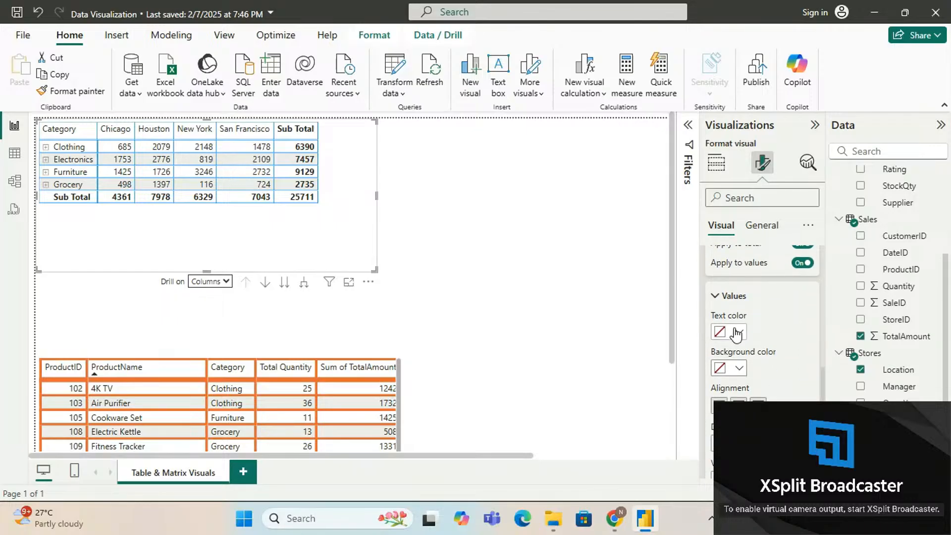
left_click(738, 333)
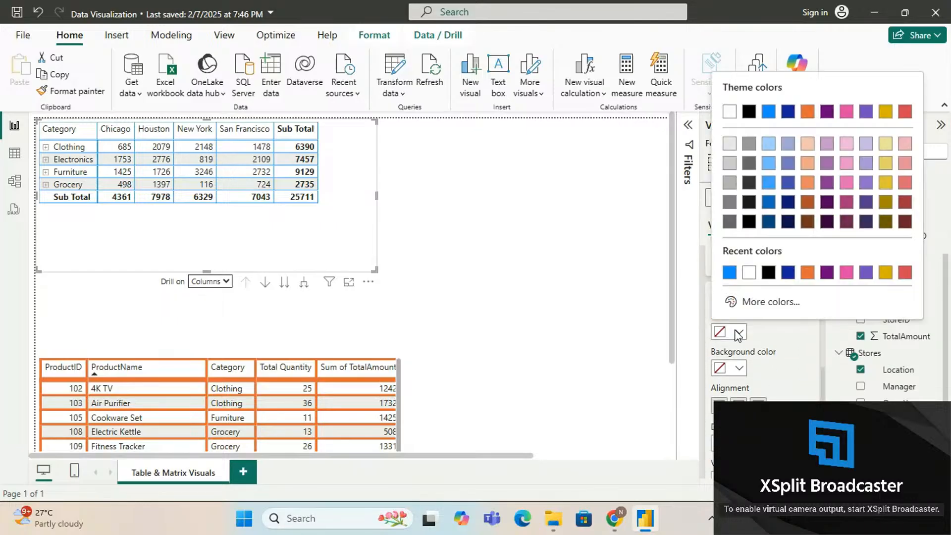
left_click(730, 274)
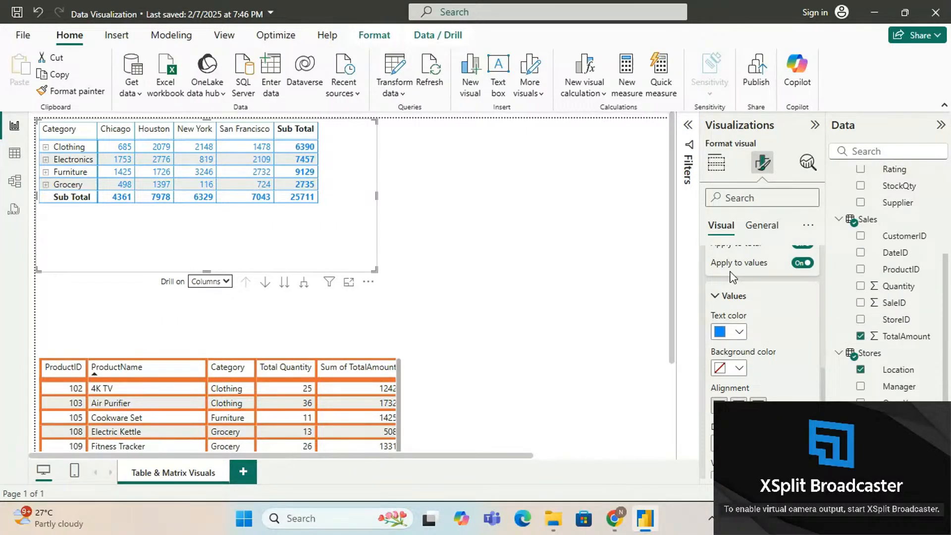
Exclude regular values from the Total Amount column formatting and set its background color to light blue.
scroll(732, 277, "up", 4)
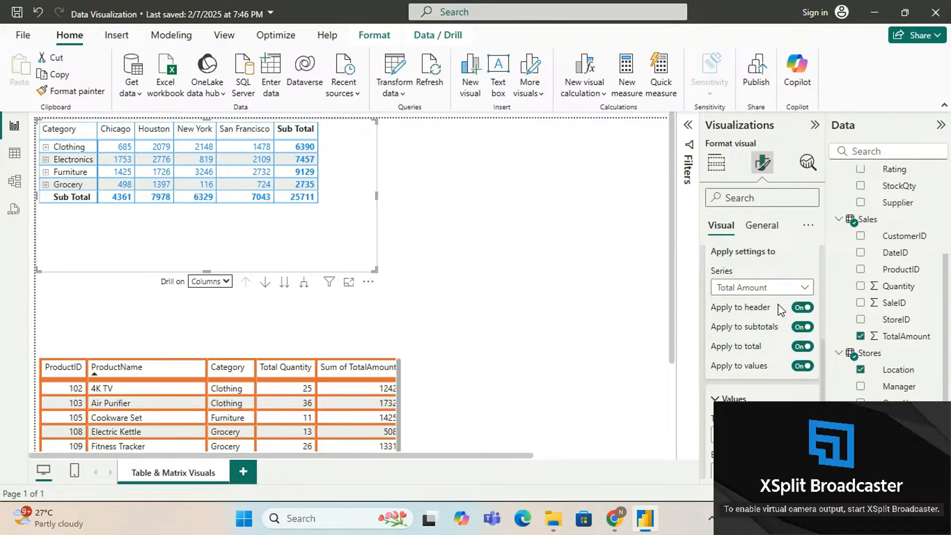
left_click(803, 366)
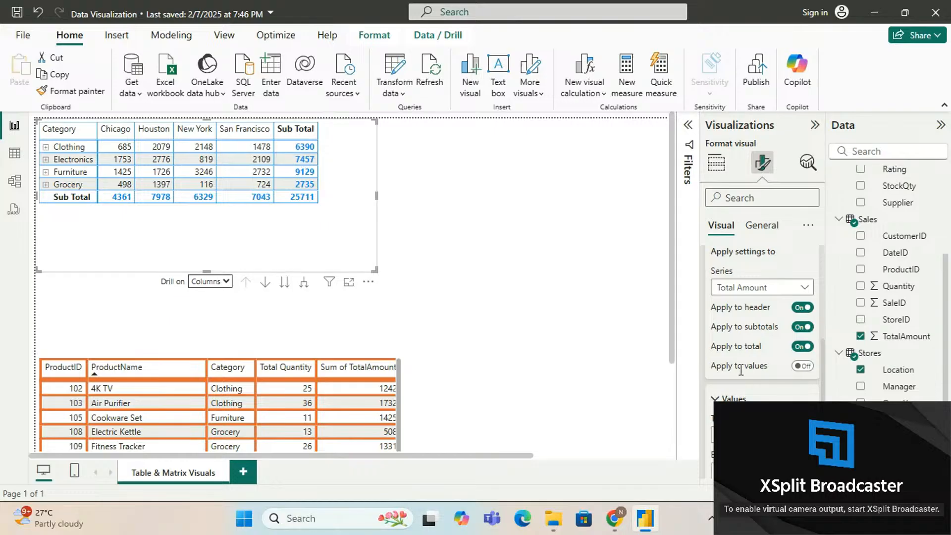
scroll(747, 369, "down", 3)
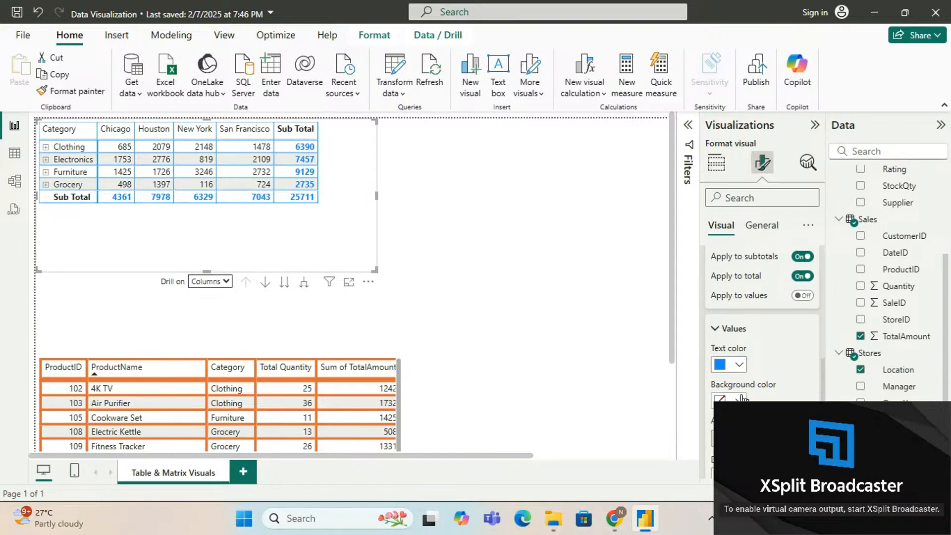
left_click(740, 400)
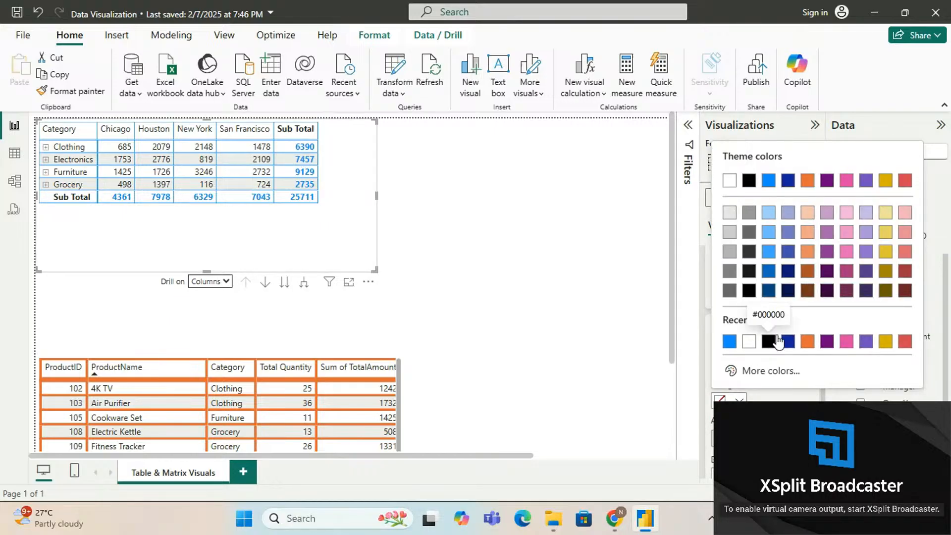
left_click(769, 215)
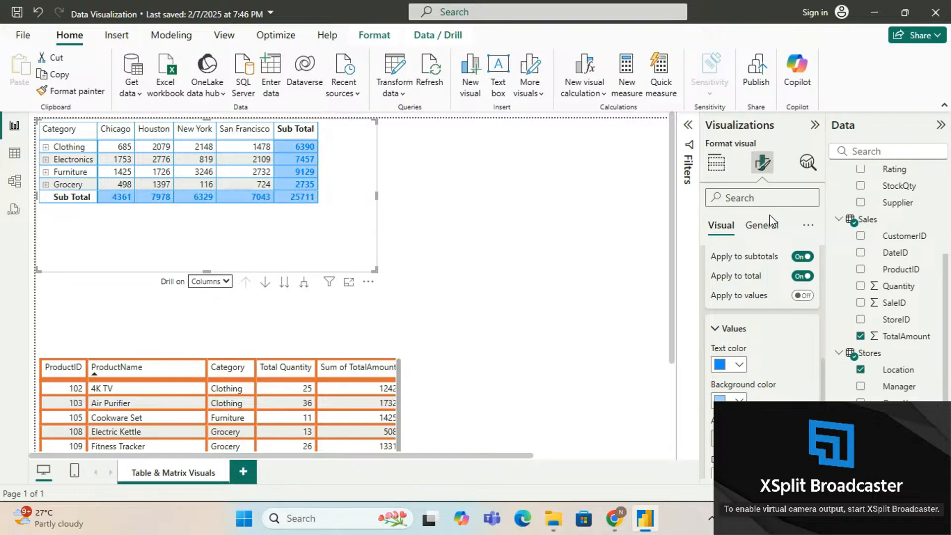
Examine the background color choices and display units options for the Total Amount column.
left_click(740, 400)
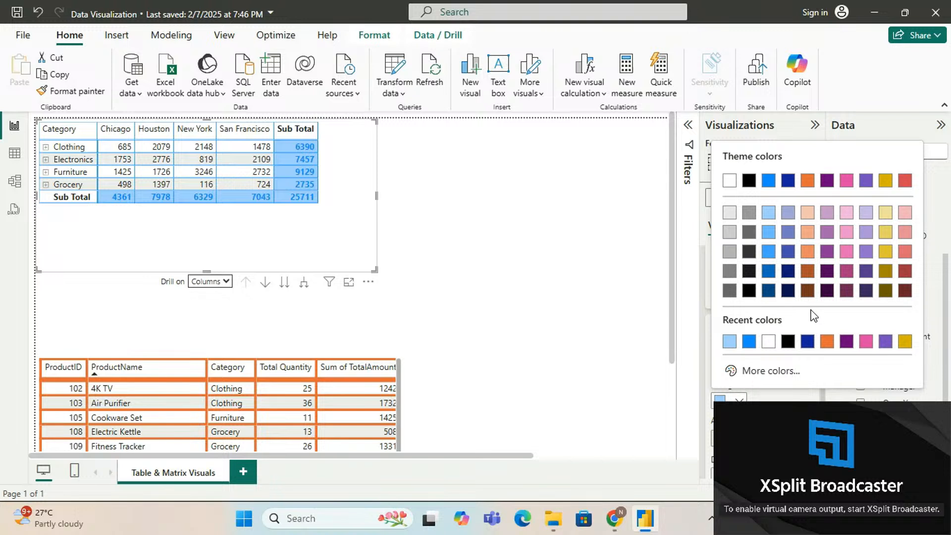
left_click(788, 421)
scroll(788, 421, "down", 2)
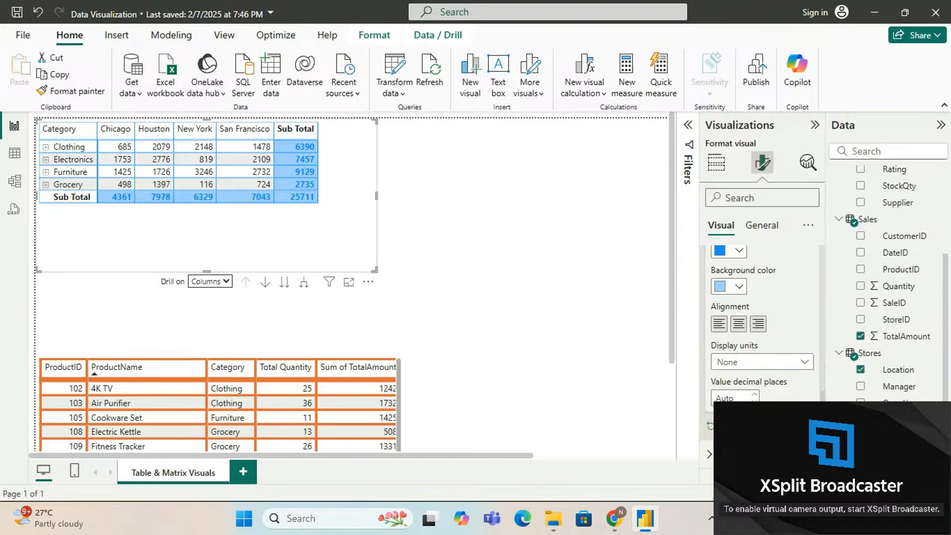
left_click(789, 366)
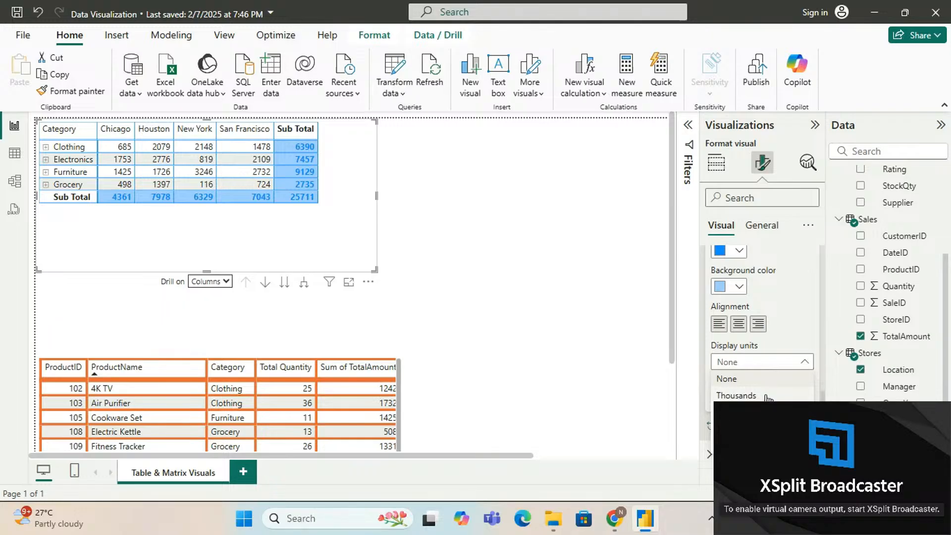
left_click(789, 332)
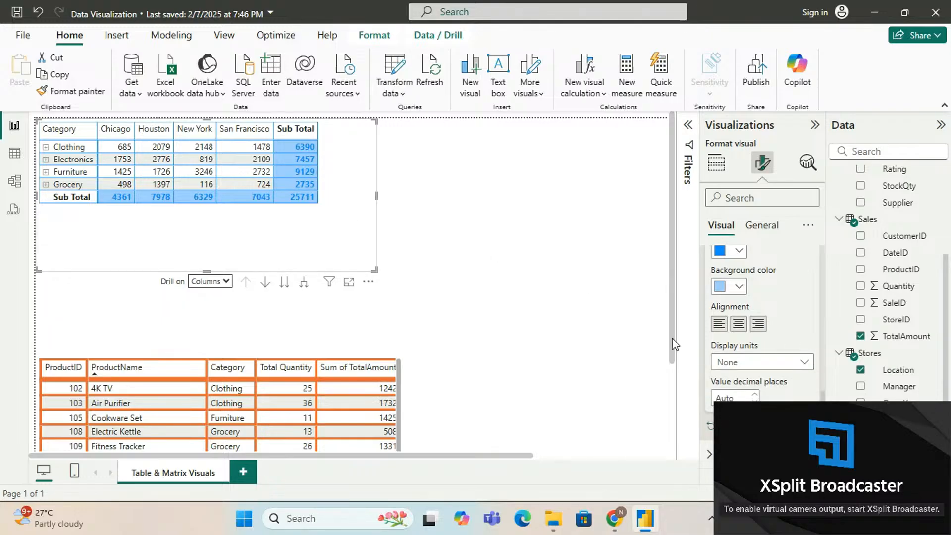
Reset the matrix's specific column formatting to default.
scroll(772, 351, "down", 1)
scroll(771, 352, "down", 1)
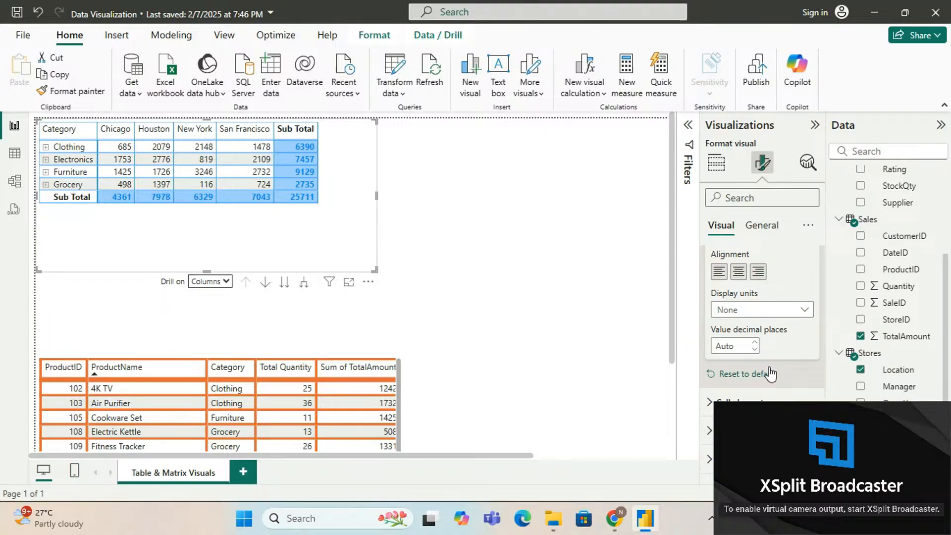
left_click(770, 374)
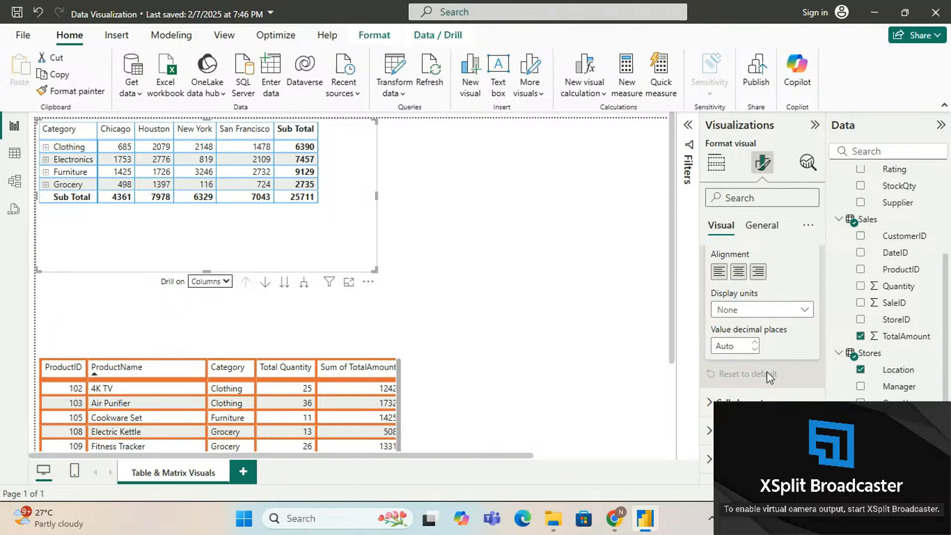
Open the matrix's cell elements settings and choose Total Amount as the series.
scroll(767, 373, "down", 1)
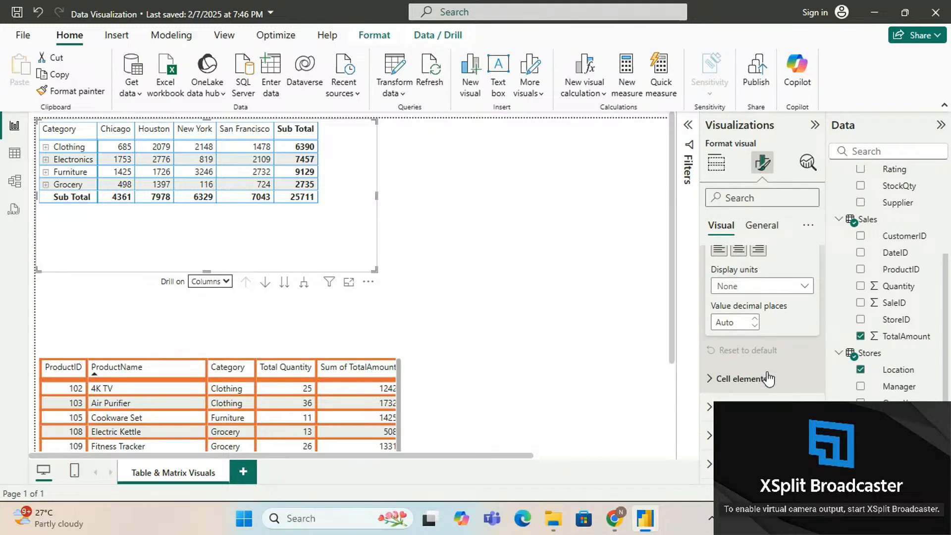
left_click(709, 381)
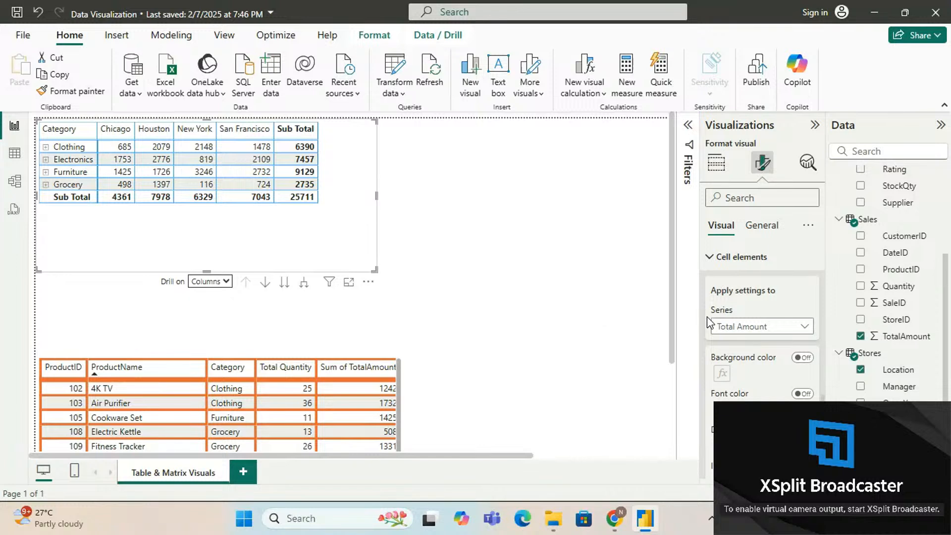
left_click(744, 327)
left_click(743, 342)
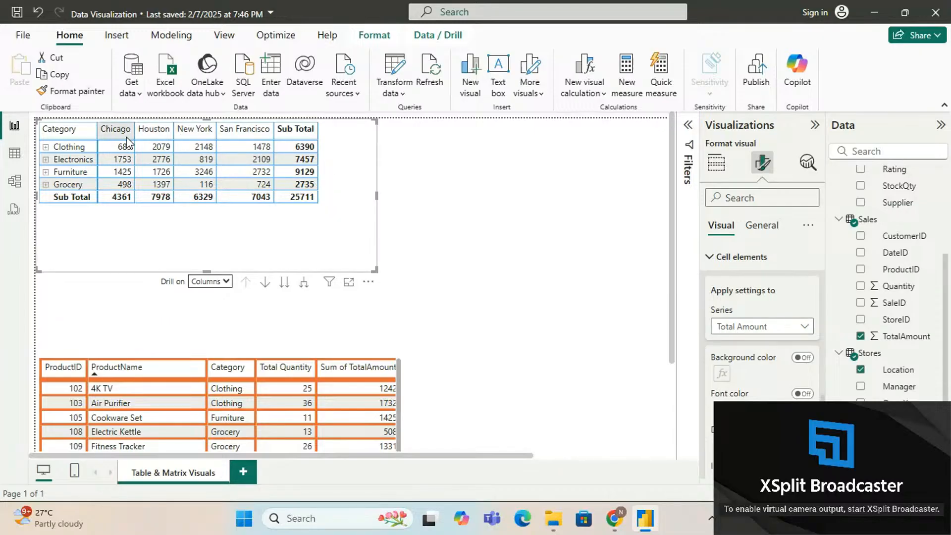
Try conditional background color on the Total Amount cells, and turn it back off.
scroll(760, 340, "down", 1)
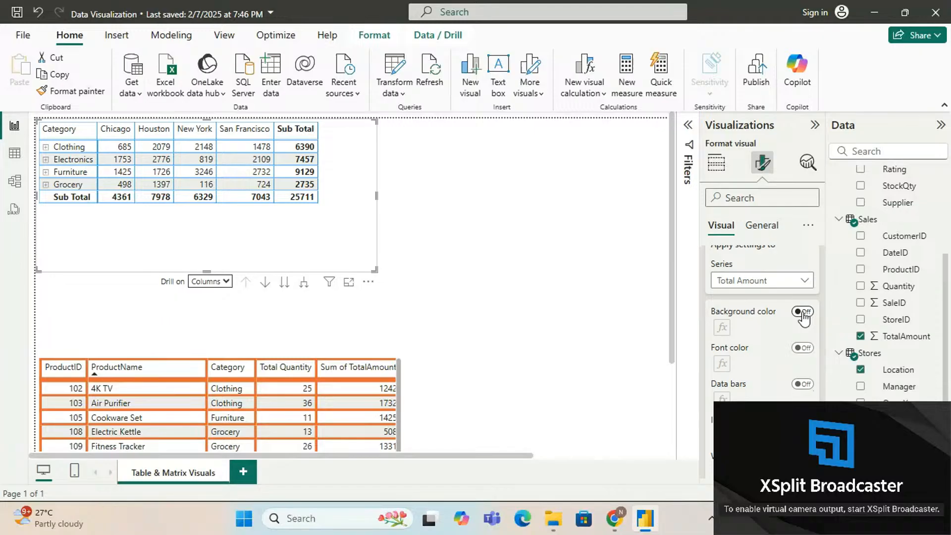
scroll(803, 317, "down", 1)
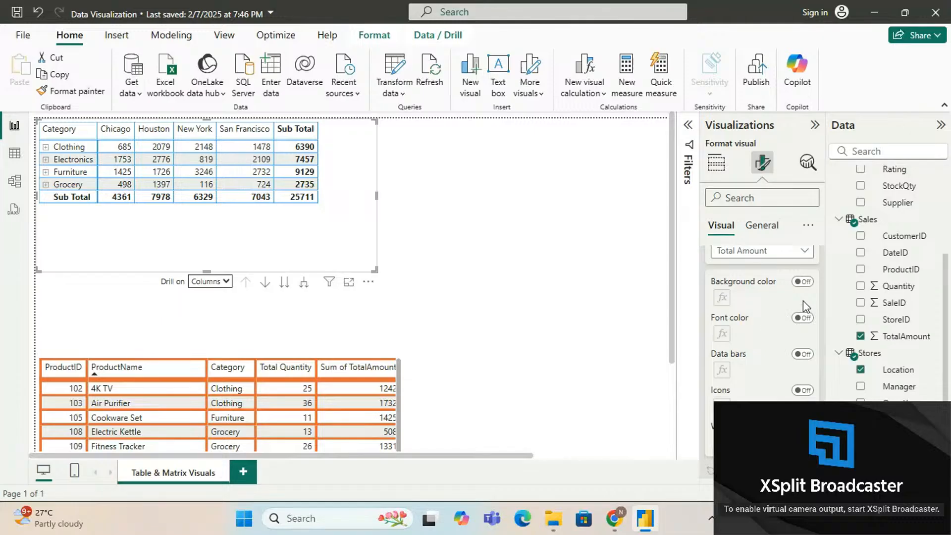
left_click(803, 281)
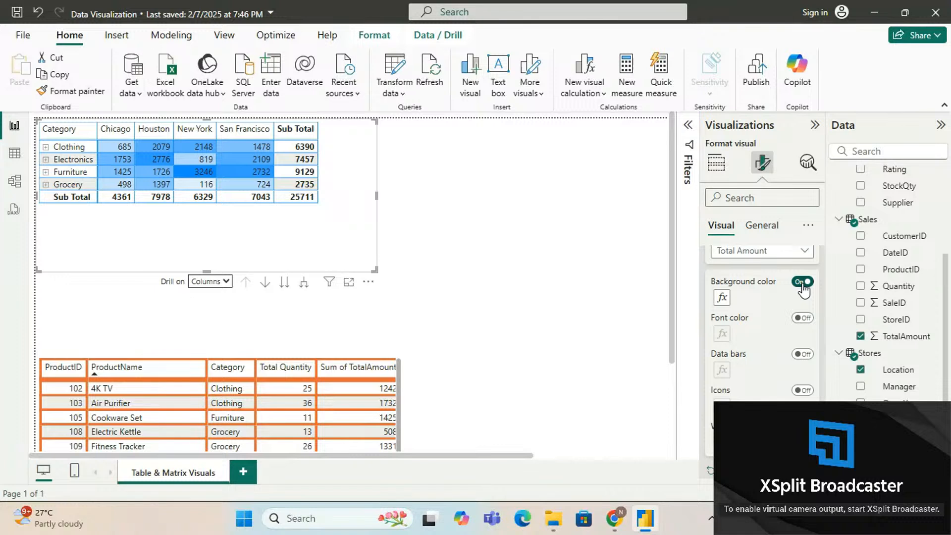
scroll(803, 289, "up", 1)
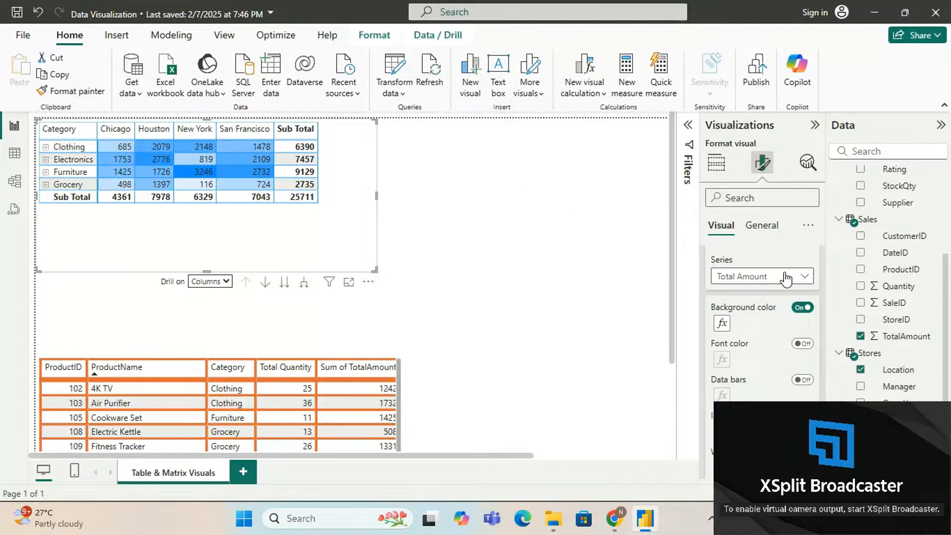
left_click(796, 312)
scroll(796, 312, "up", 1)
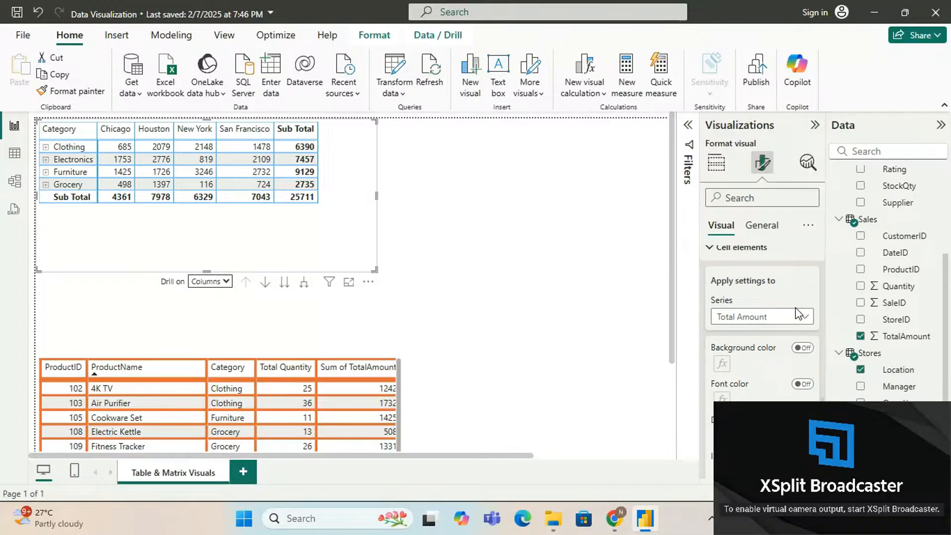
Try conditional font color on the Total Amount cells, and turn it back off.
scroll(799, 314, "down", 2)
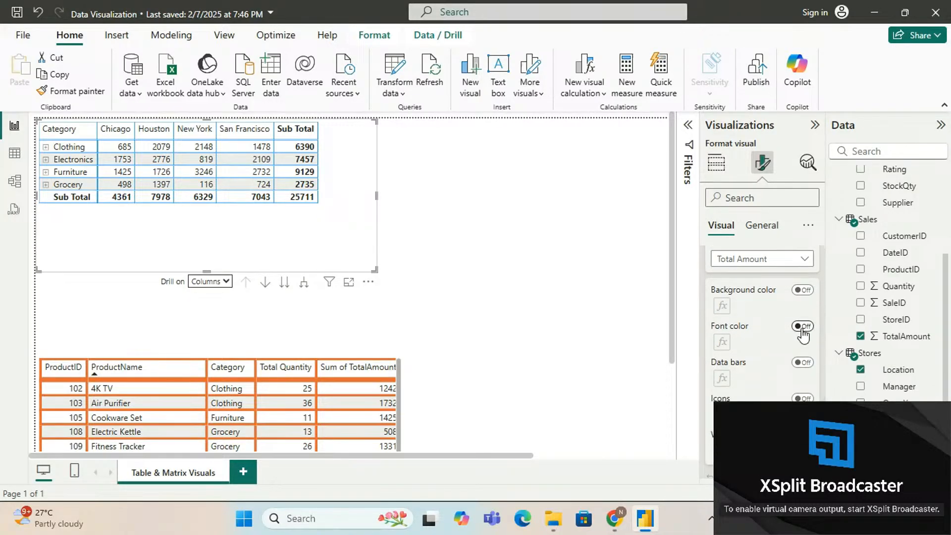
left_click(801, 329)
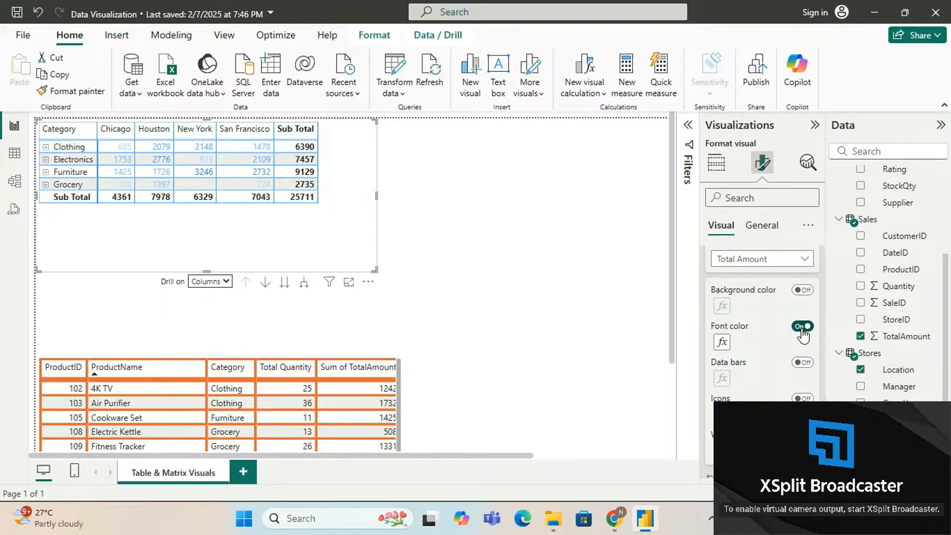
left_click(800, 329)
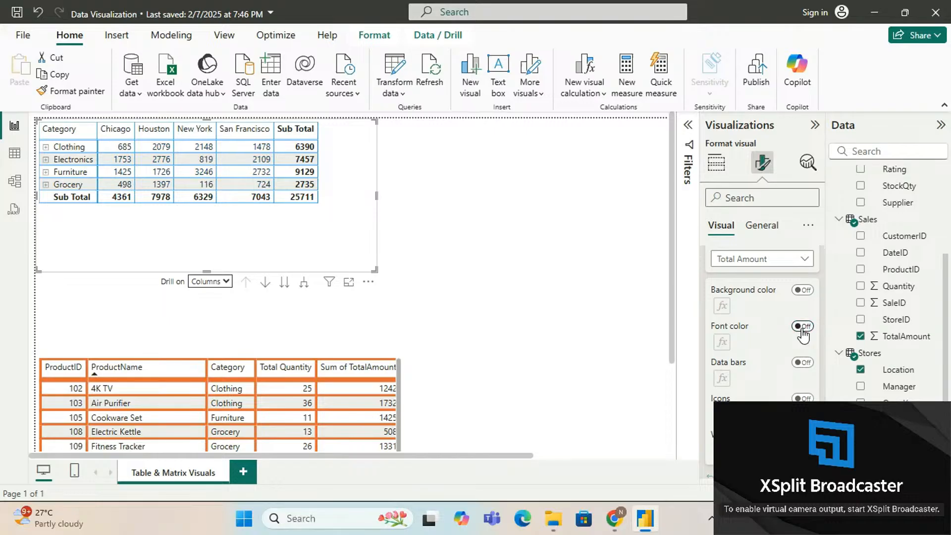
Turn on data bars for the Total Amount cells and set them to show the bar only.
scroll(800, 329, "down", 1)
left_click(802, 329)
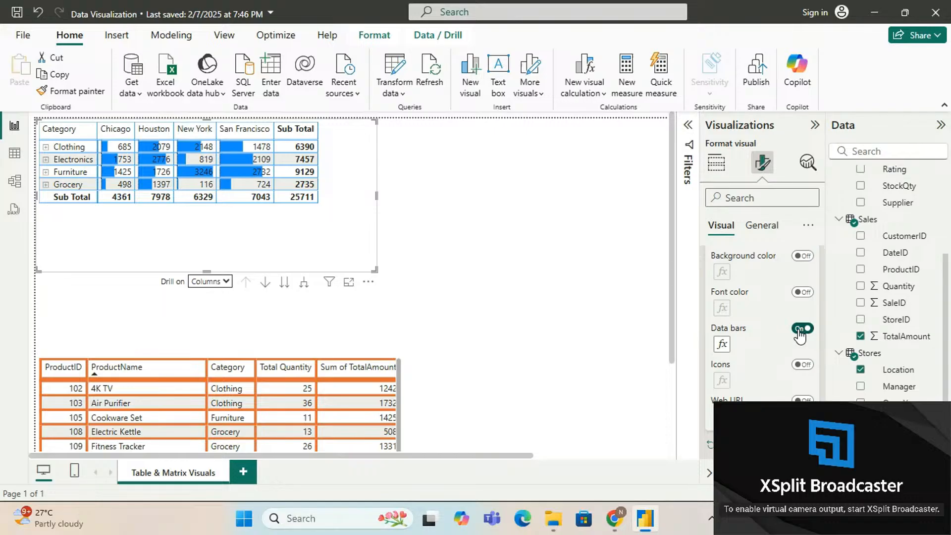
left_click(721, 344)
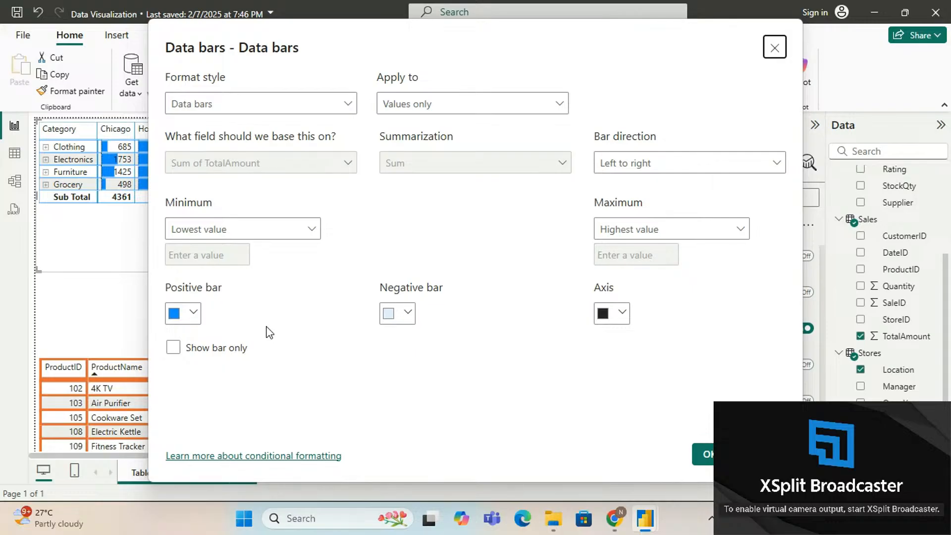
left_click(177, 351)
Review the positive bar color, minimum value and bar direction choices for the Total Amount data bars.
left_click(194, 312)
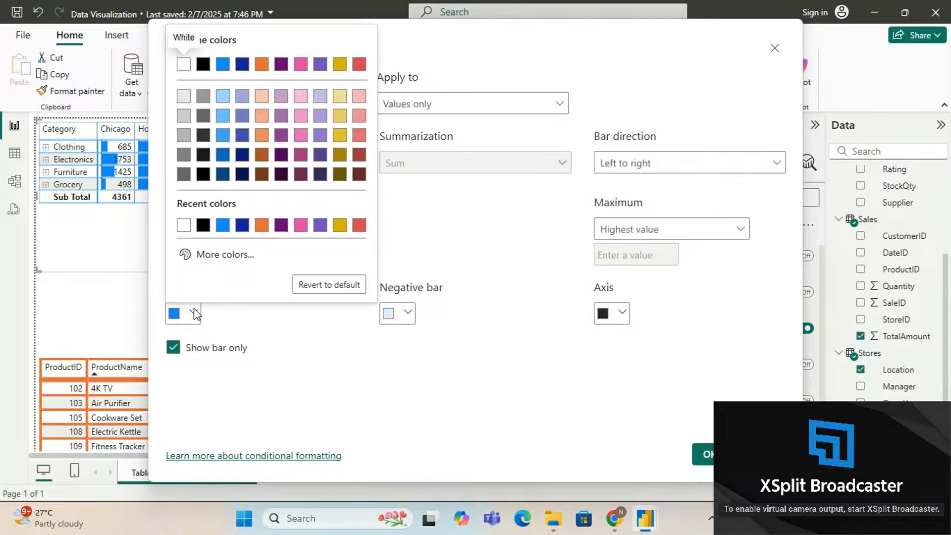
left_click(252, 323)
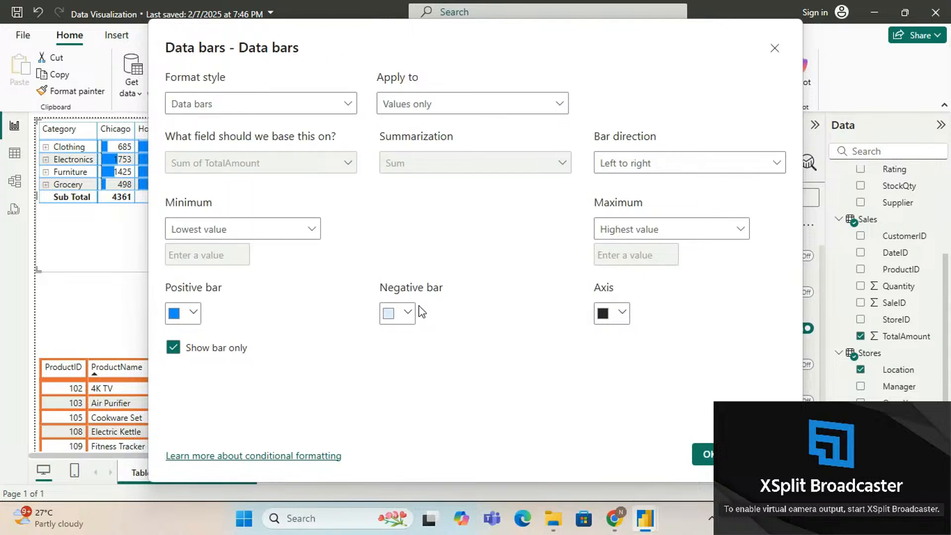
left_click(276, 235)
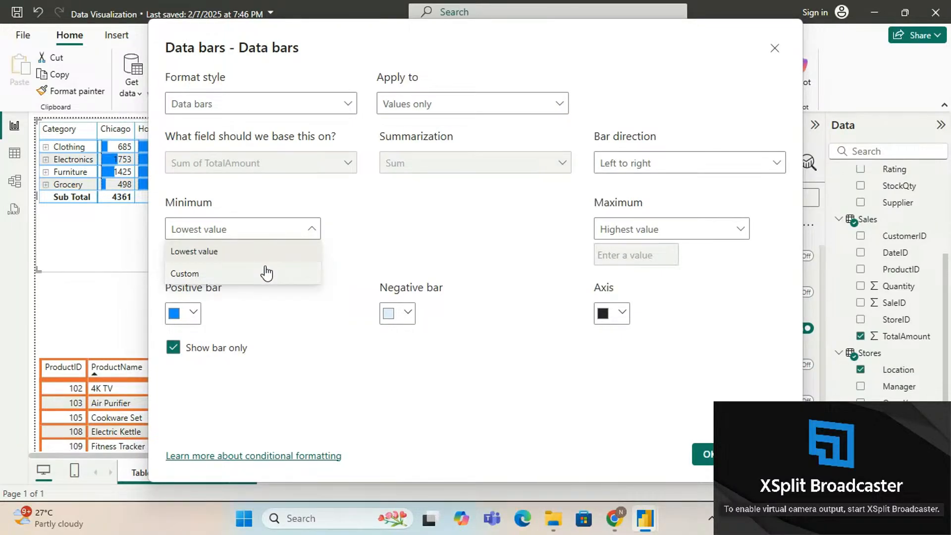
left_click(530, 260)
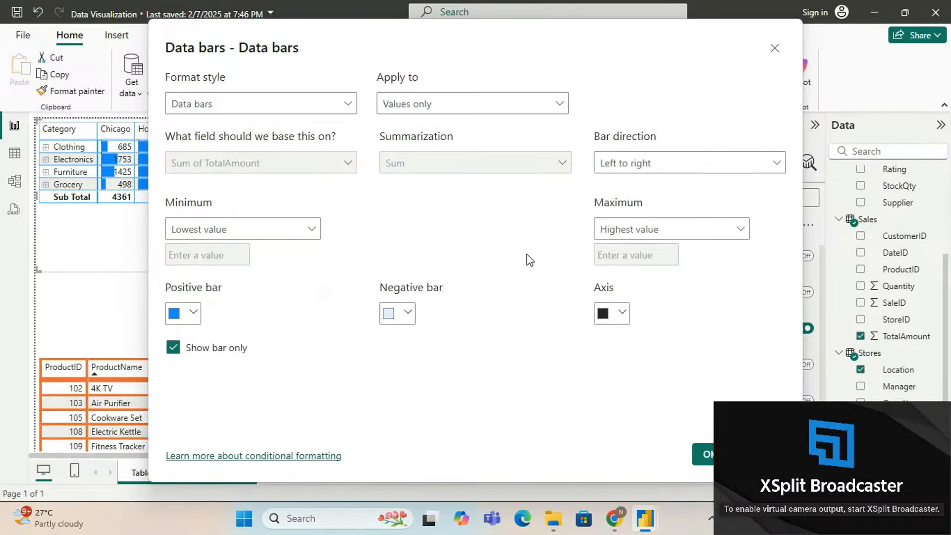
left_click(677, 162)
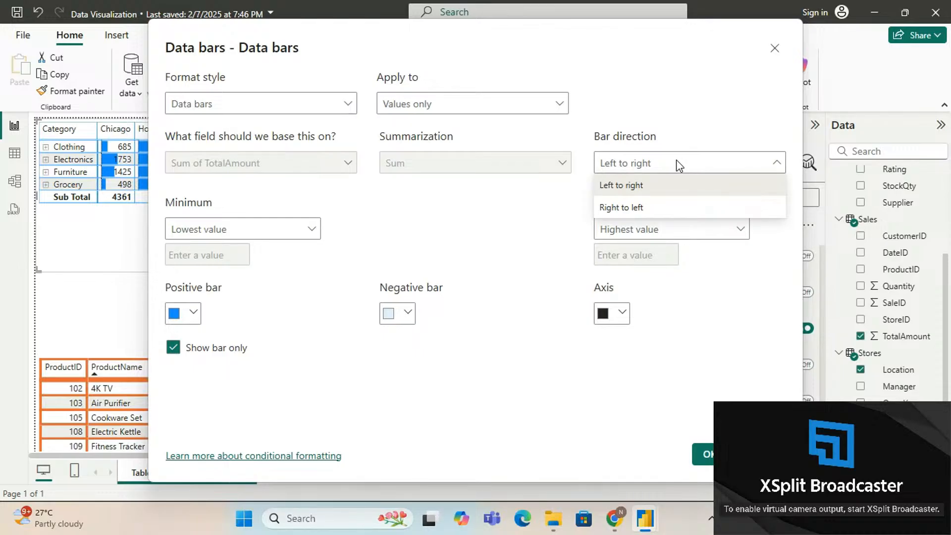
left_click(483, 198)
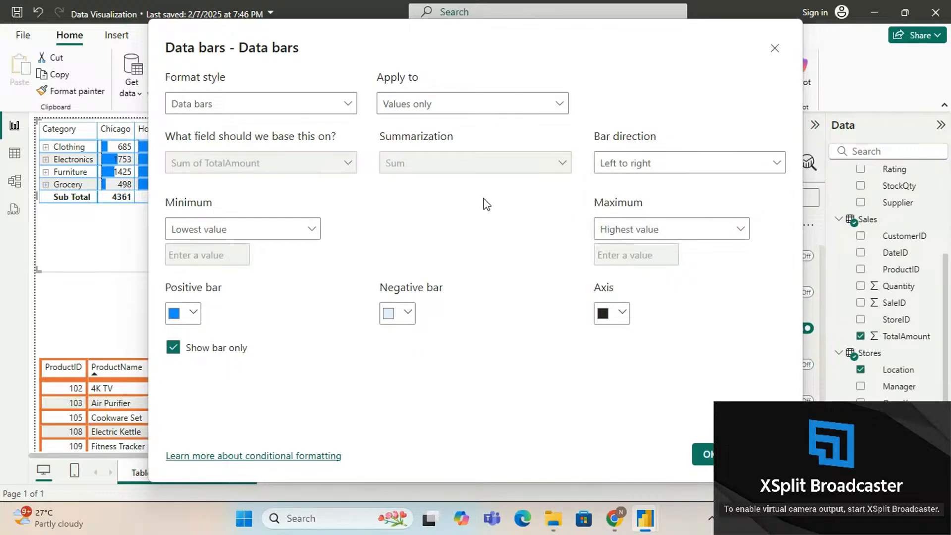
Apply the bar-only data bars to the matrix, and turn the Total Amount data bars back off.
left_click(703, 454)
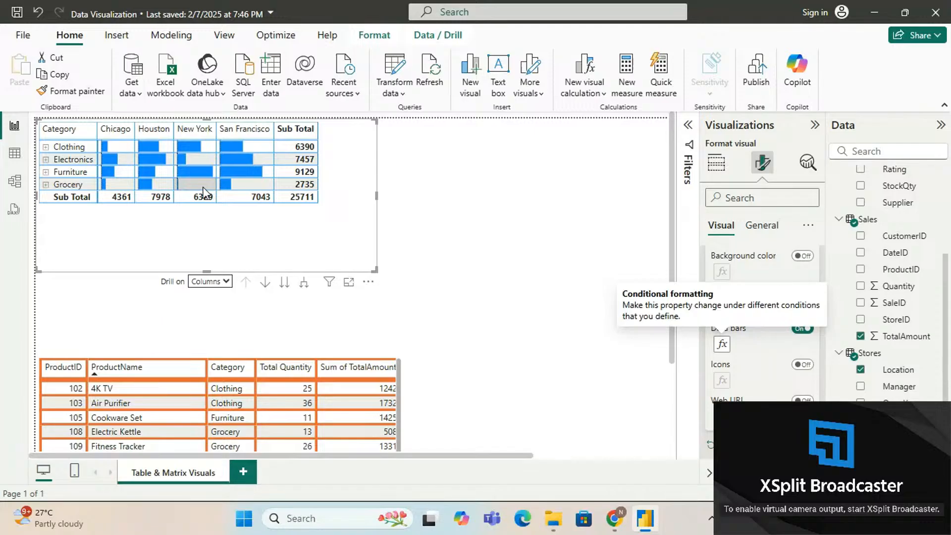
left_click(802, 329)
scroll(803, 337, "down", 2)
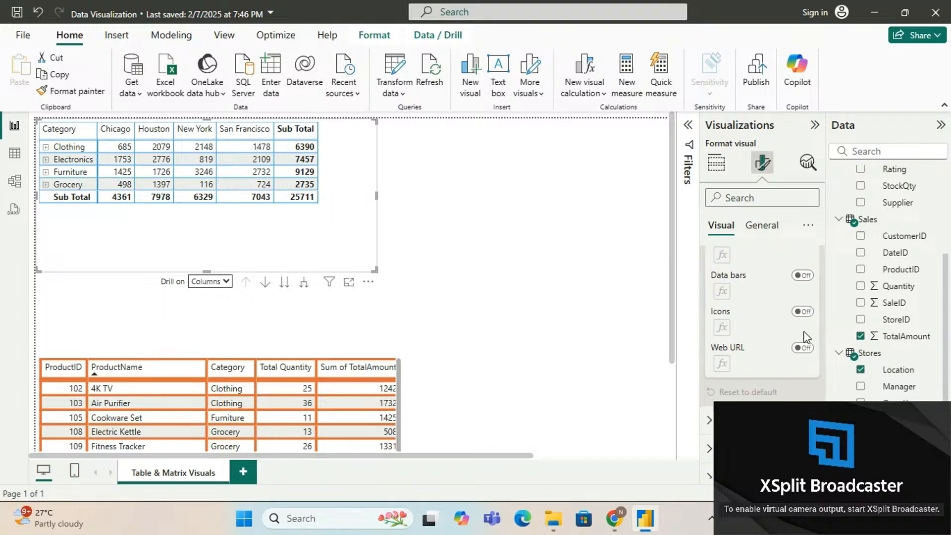
scroll(777, 321, "up", 10)
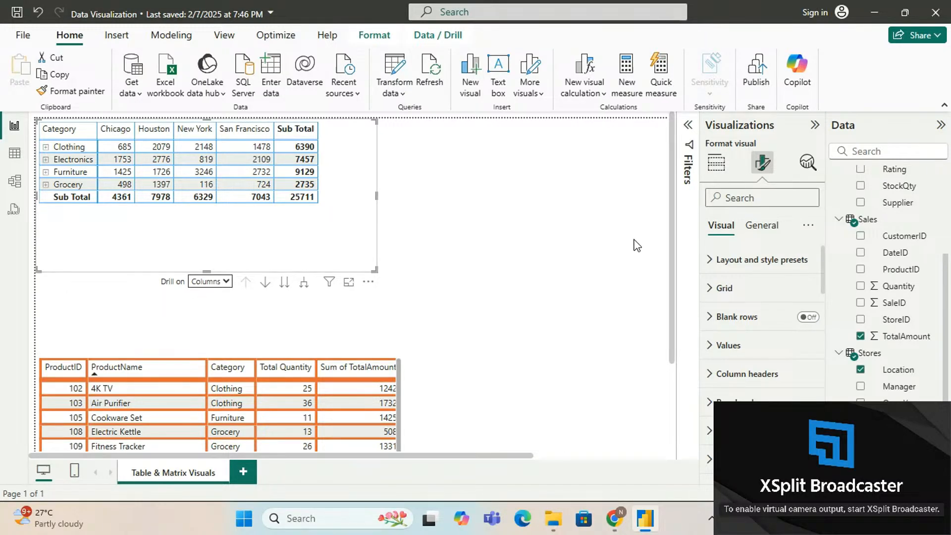
Shrink the matrix visual so its frame fits closely around the Category by location table.
left_click(715, 162)
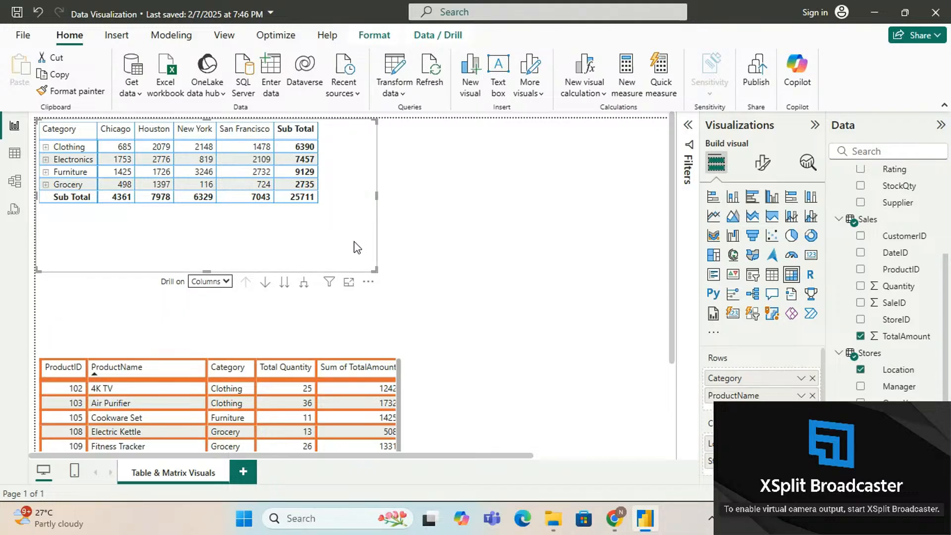
left_click_drag(372, 269, 327, 208)
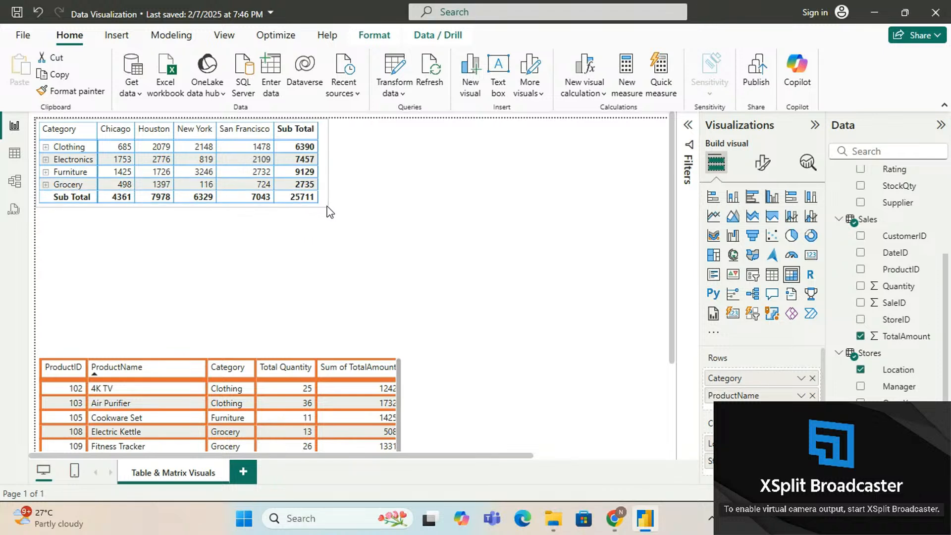
left_click(388, 221)
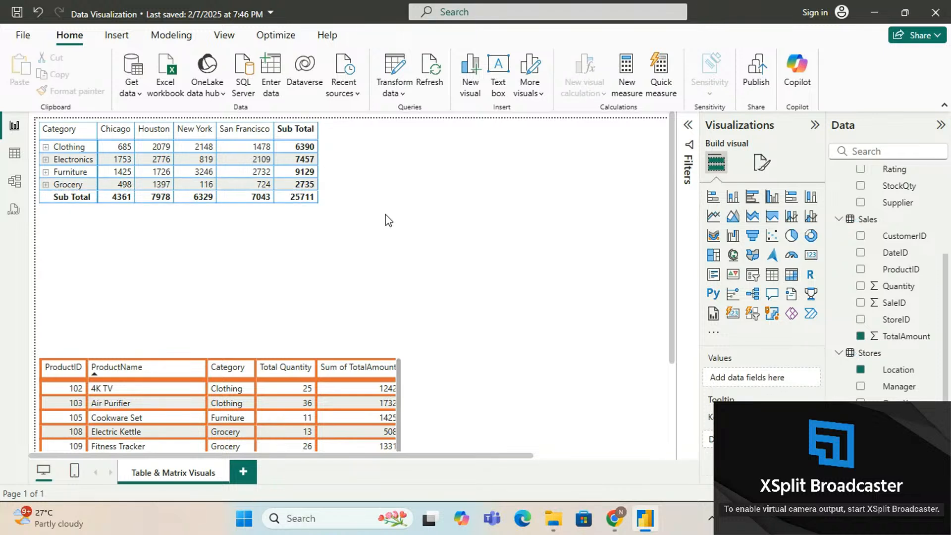
Examine the matrix's additional options, such as Export data, Spotlight, Sort by and New visual calculation.
left_click(322, 204)
left_click(318, 223)
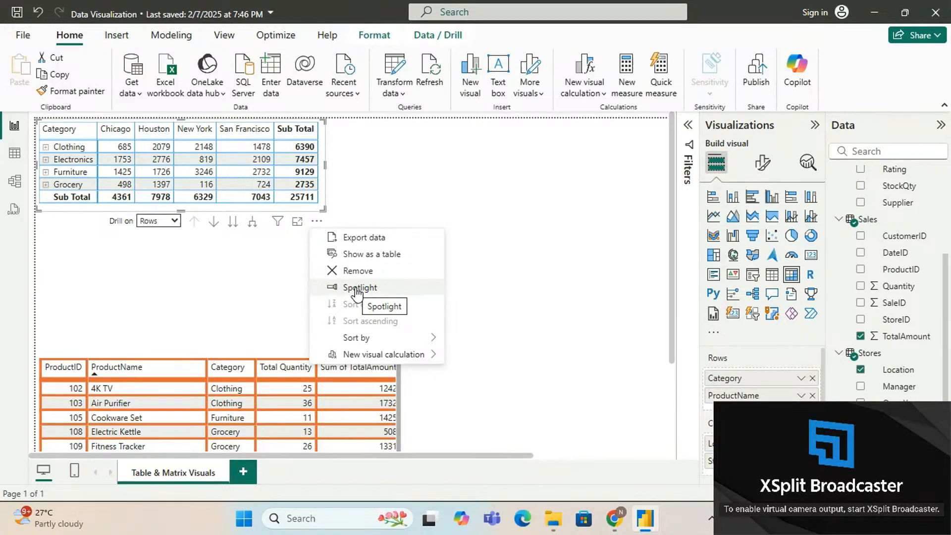
mouse_move(368, 341)
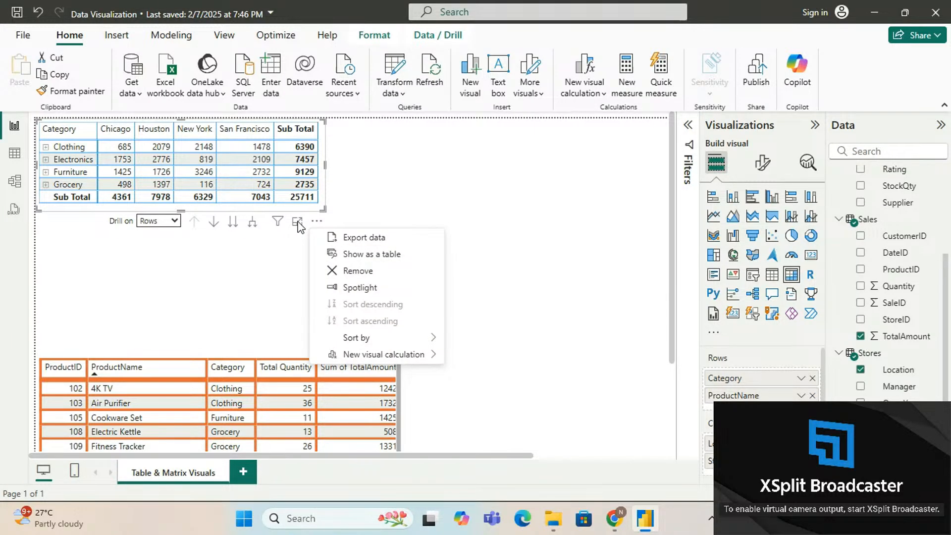
left_click(294, 244)
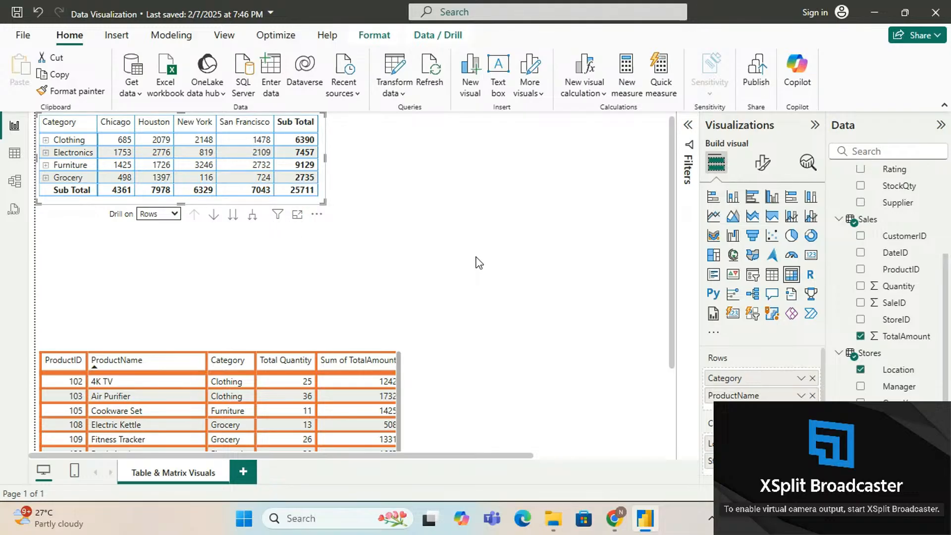
scroll(479, 263, "up", 1)
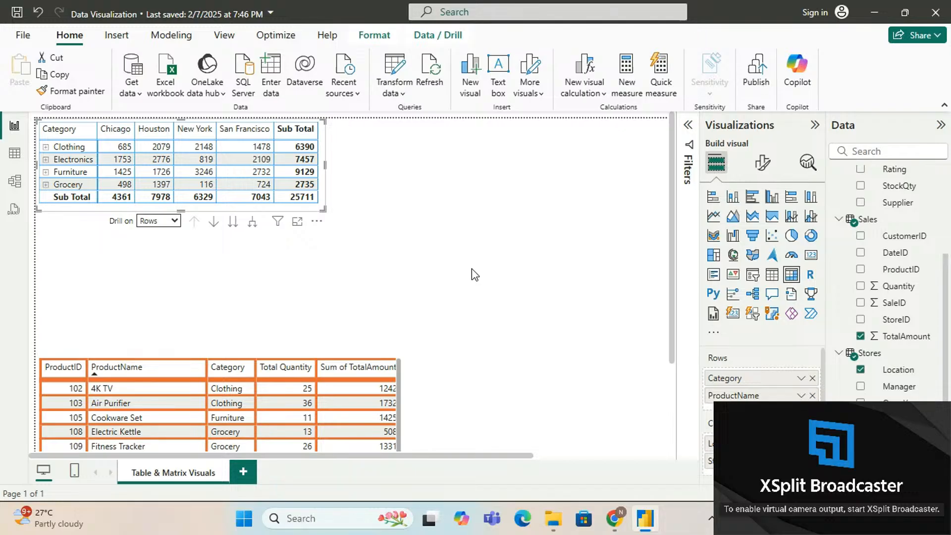
Add a Q&A visual to the page, place it beside the matrix and enlarge it down towards the product table.
left_click(464, 270)
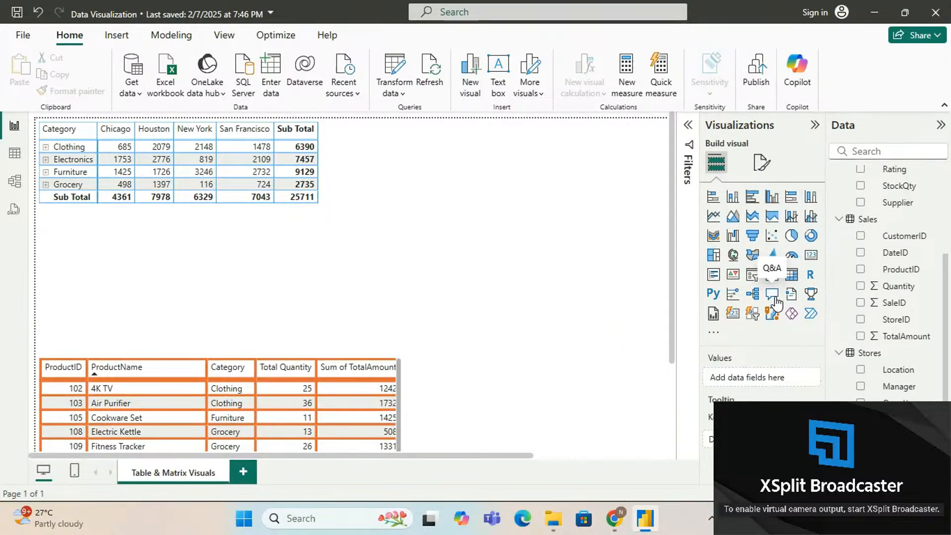
left_click(775, 299)
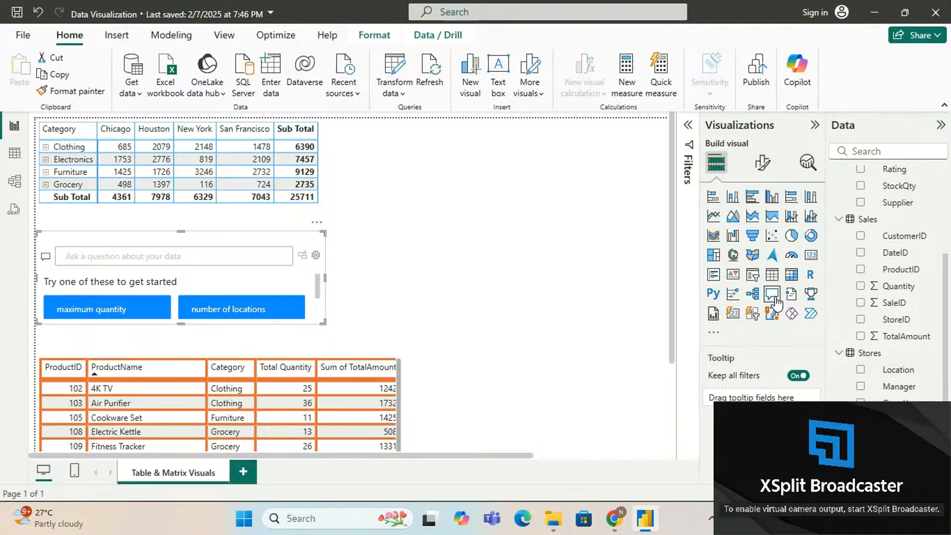
left_click_drag(291, 239, 534, 141)
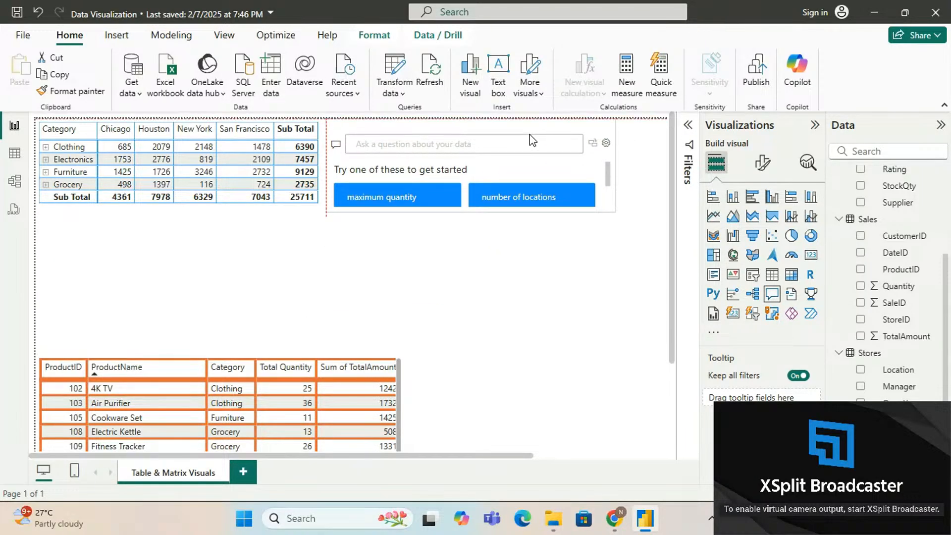
left_click_drag(614, 210, 620, 340)
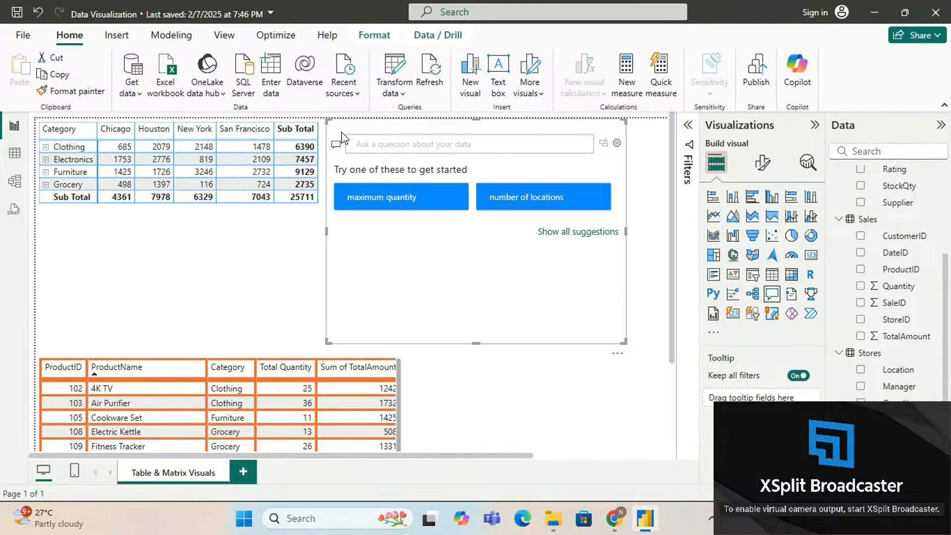
Ask the Q&A visual the suggested question "number of locations".
left_click(403, 147)
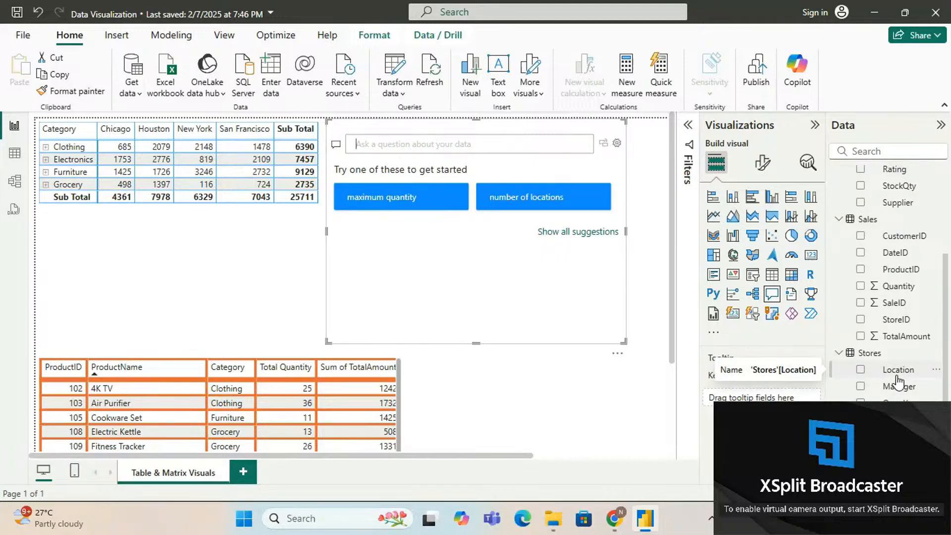
left_click(420, 144)
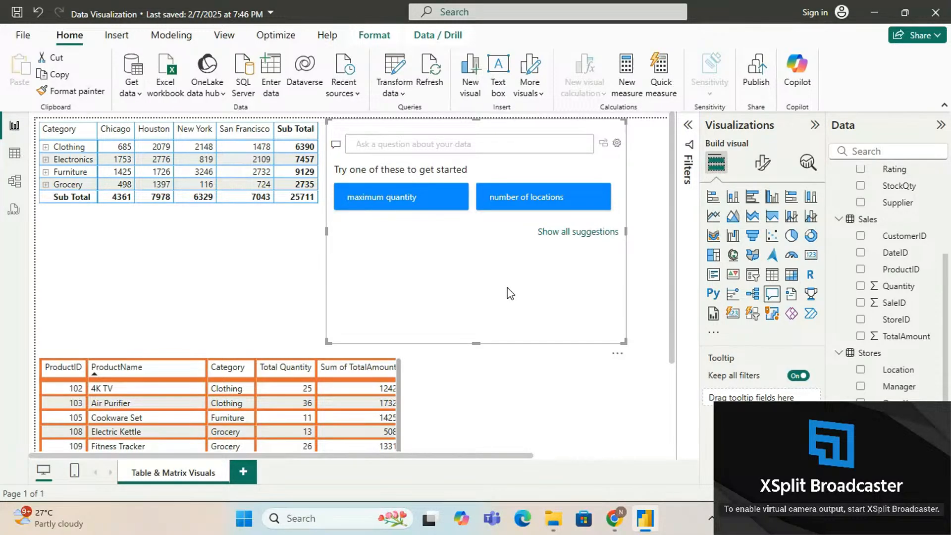
left_click(525, 204)
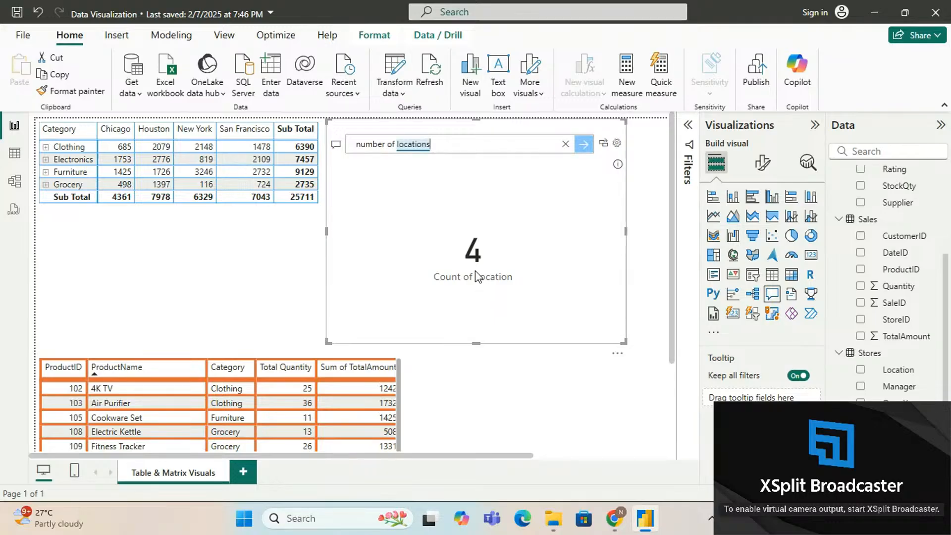
mouse_move(475, 262)
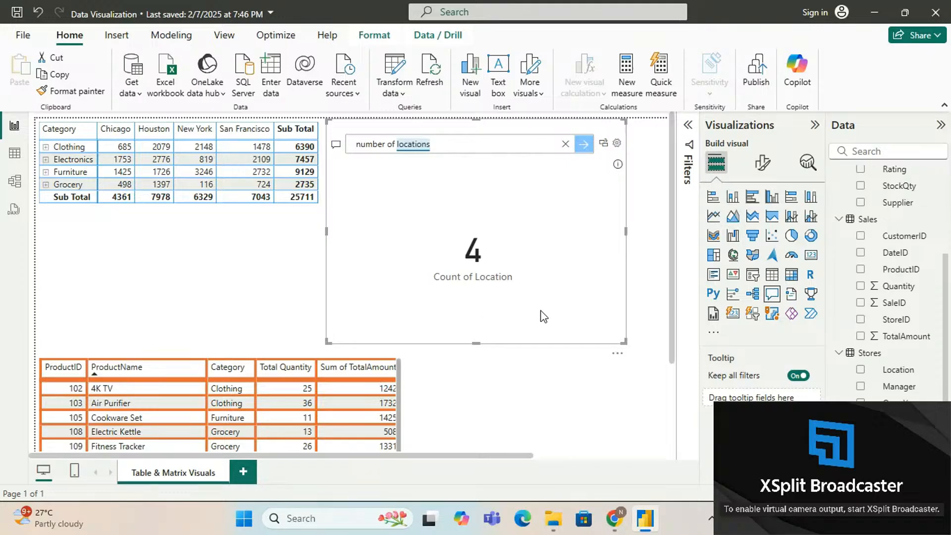
Convert the "number of locations" Q&A result into a standard card visual and check the card's additional options.
left_click(604, 144)
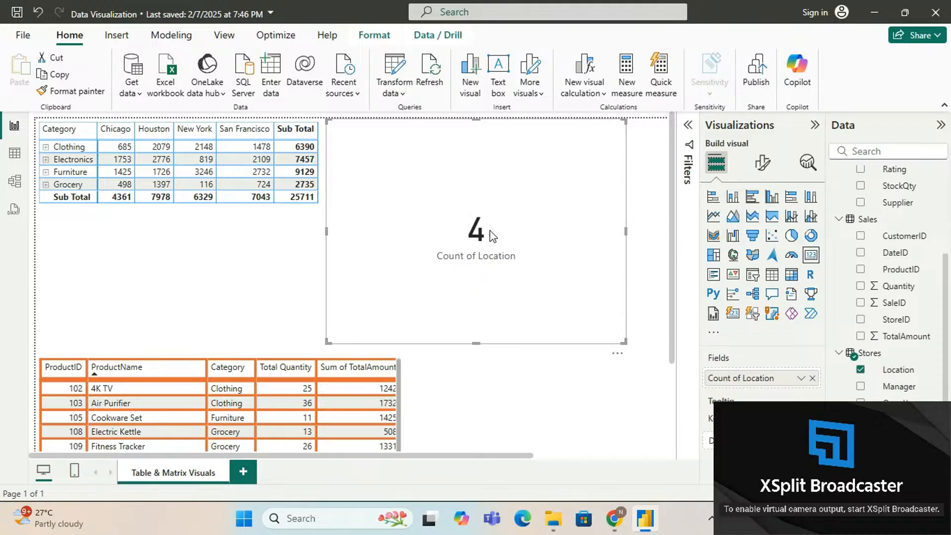
left_click(616, 354)
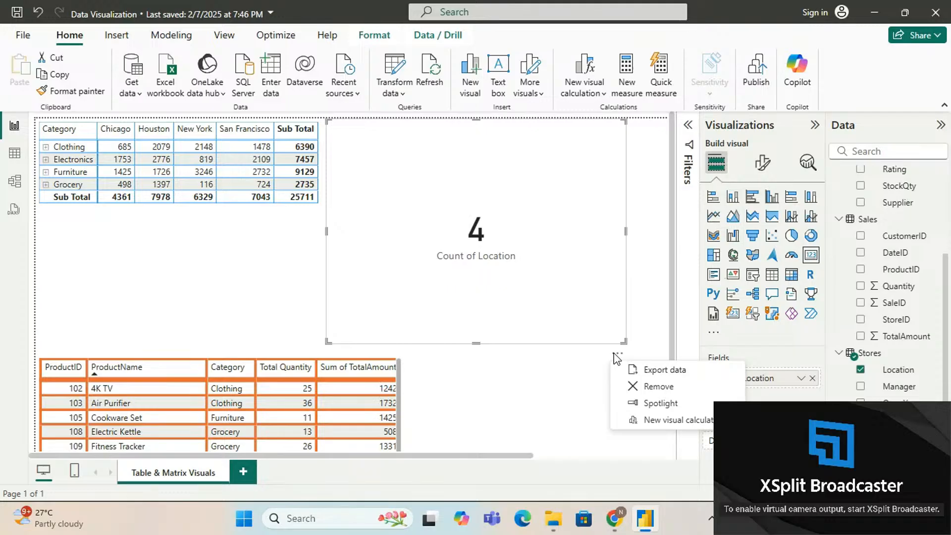
mouse_move(653, 422)
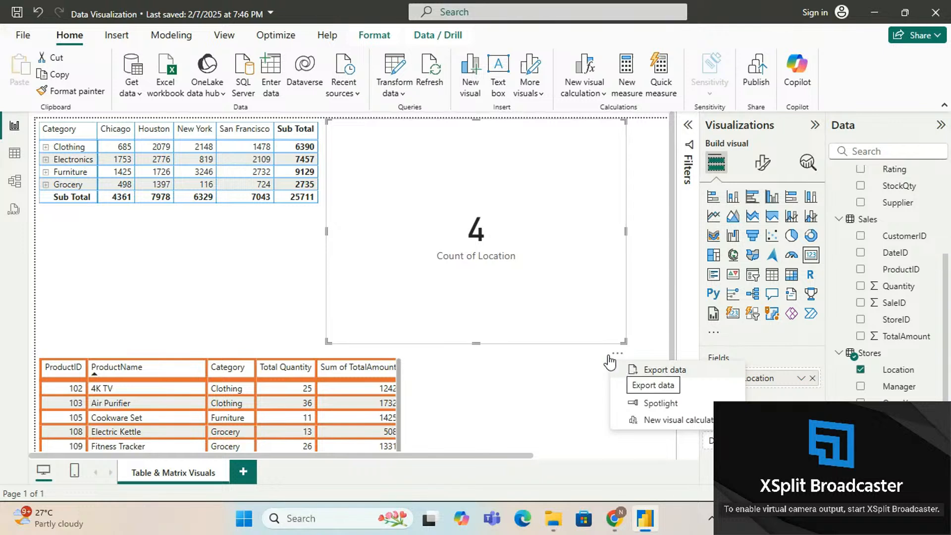
left_click(564, 306)
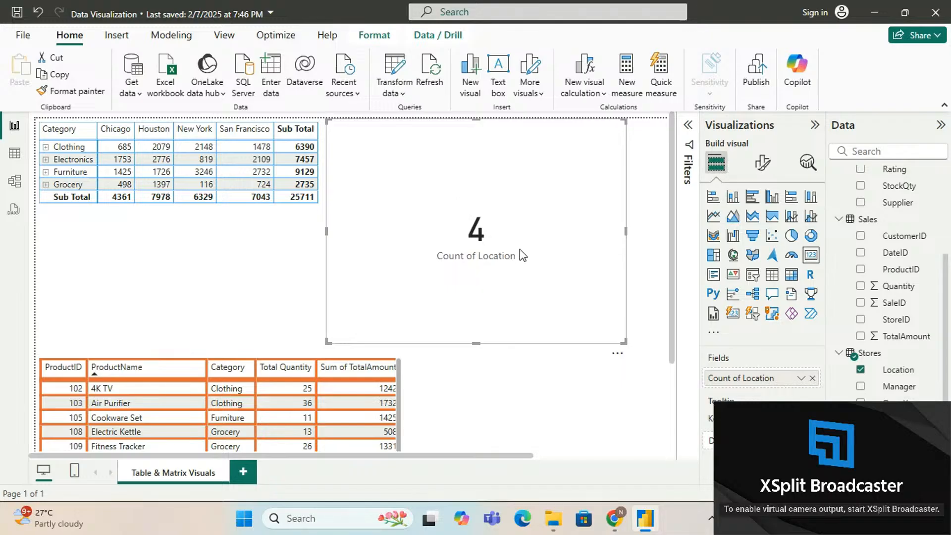
Try hiding the card's category label, and turn it back on.
left_click(761, 168)
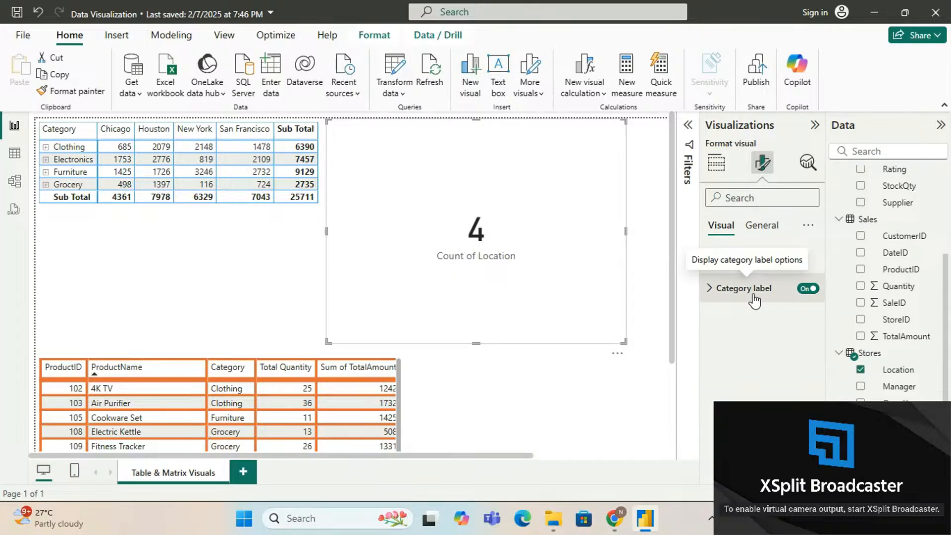
left_click(806, 290)
left_click(806, 289)
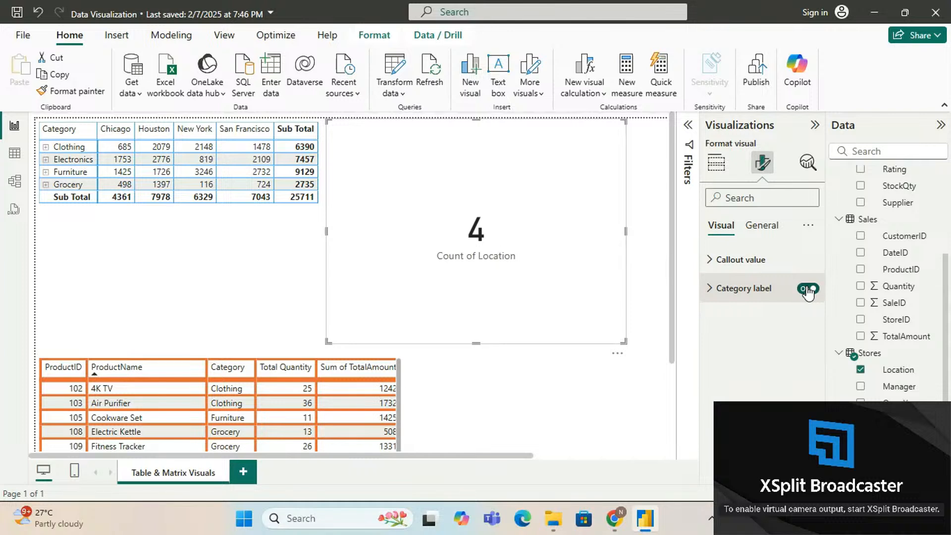
left_click(713, 170)
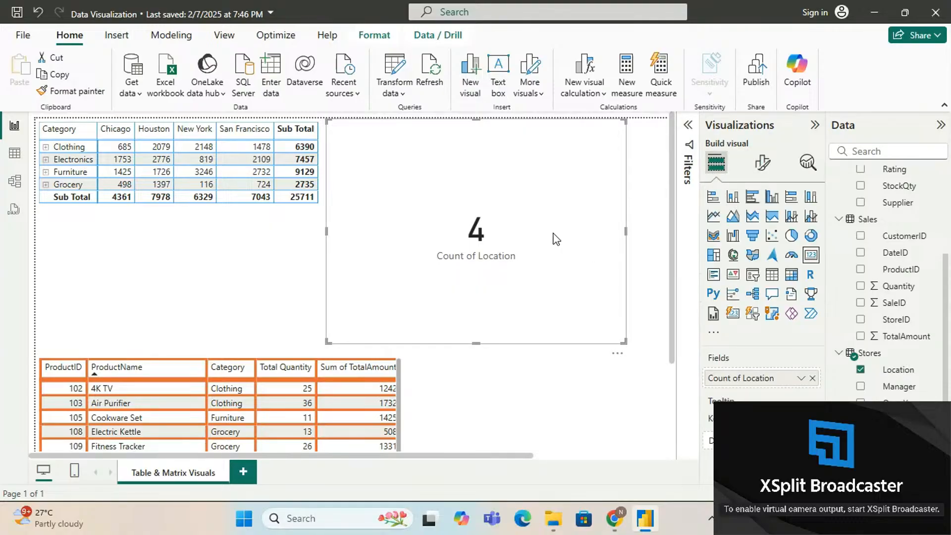
Remove Count of Location from the card, change it back to a Q&A visual and clear its question.
left_click(813, 377)
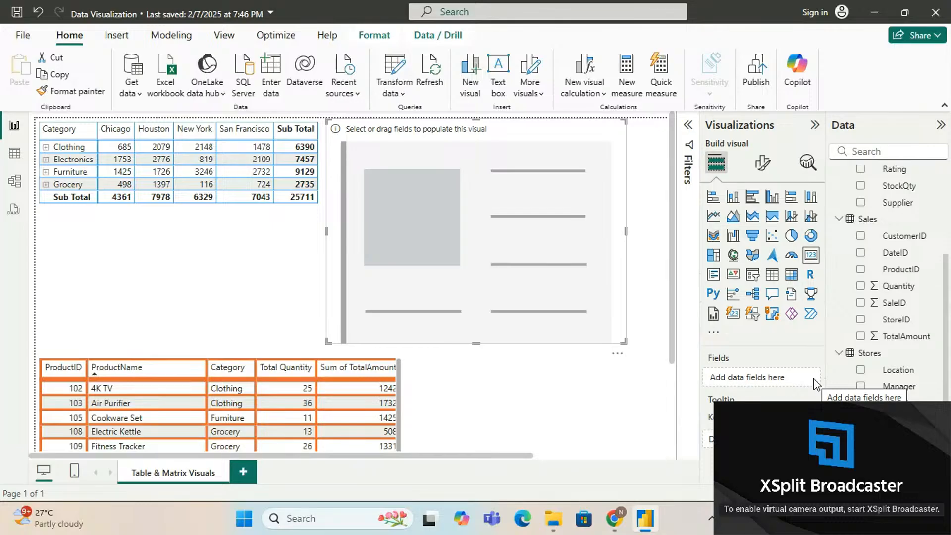
left_click(771, 294)
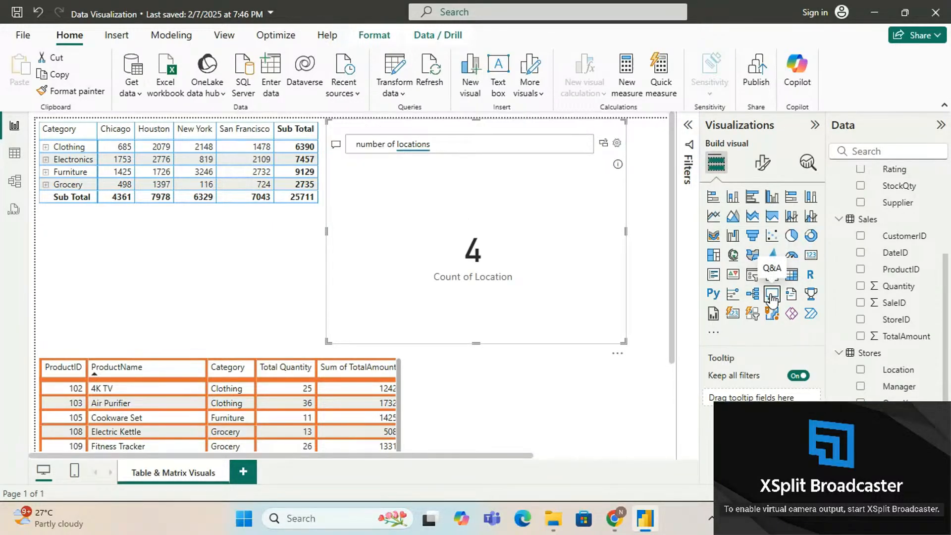
left_click(536, 145)
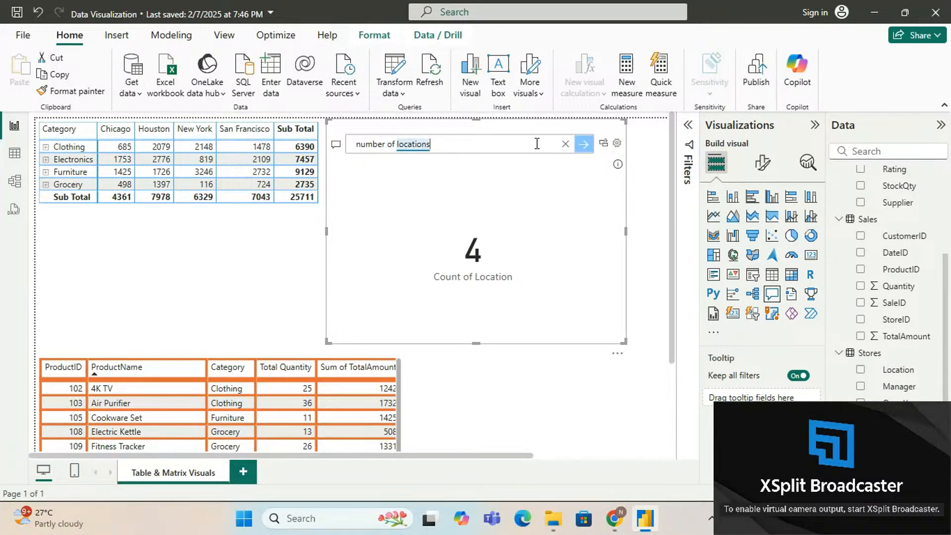
left_click(564, 145)
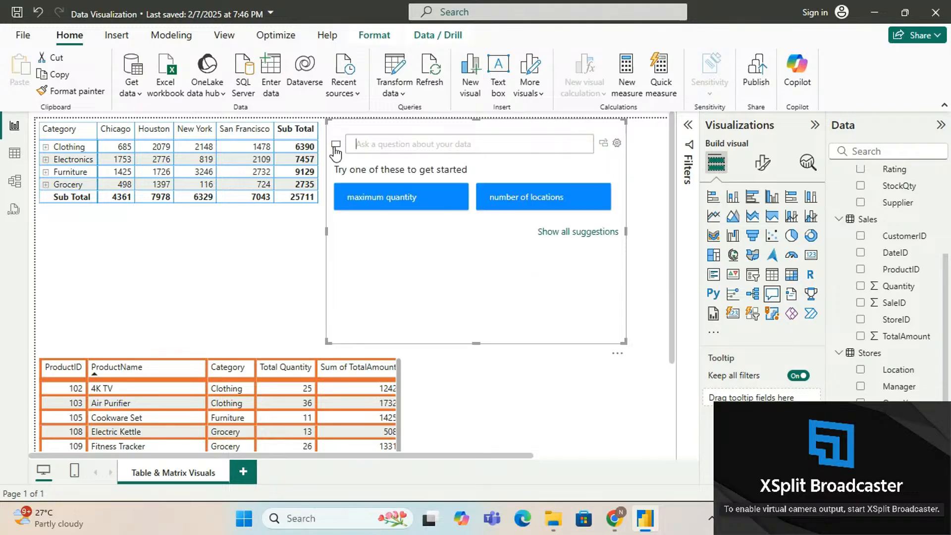
Ask the Q&A visual the suggested question "total quantity by category" and convert the result into a standard bar chart.
left_click(561, 233)
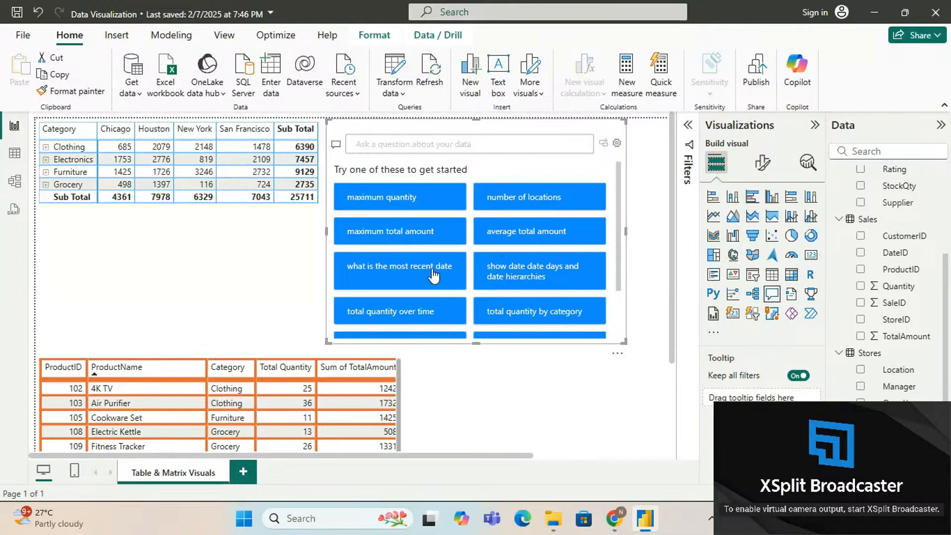
scroll(434, 276, "down", 2)
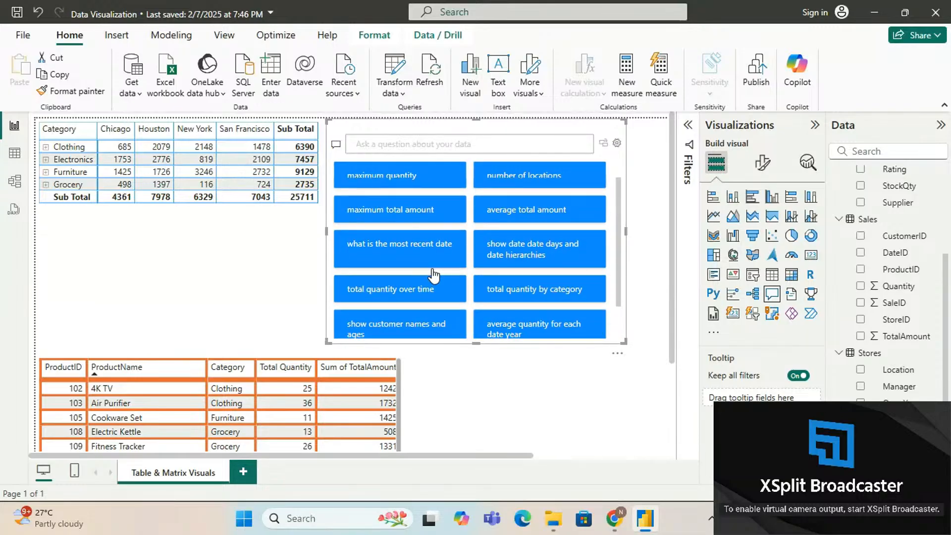
scroll(434, 276, "down", 3)
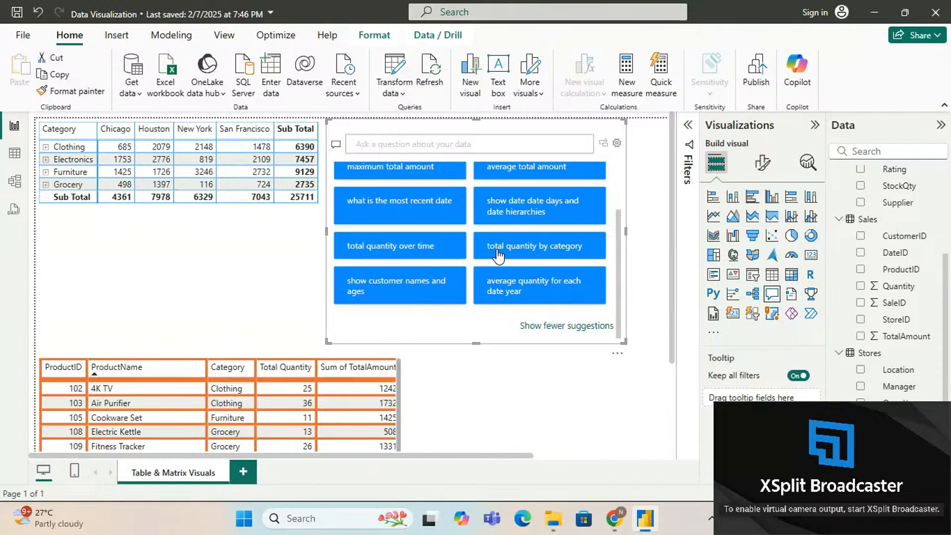
mouse_move(84, 172)
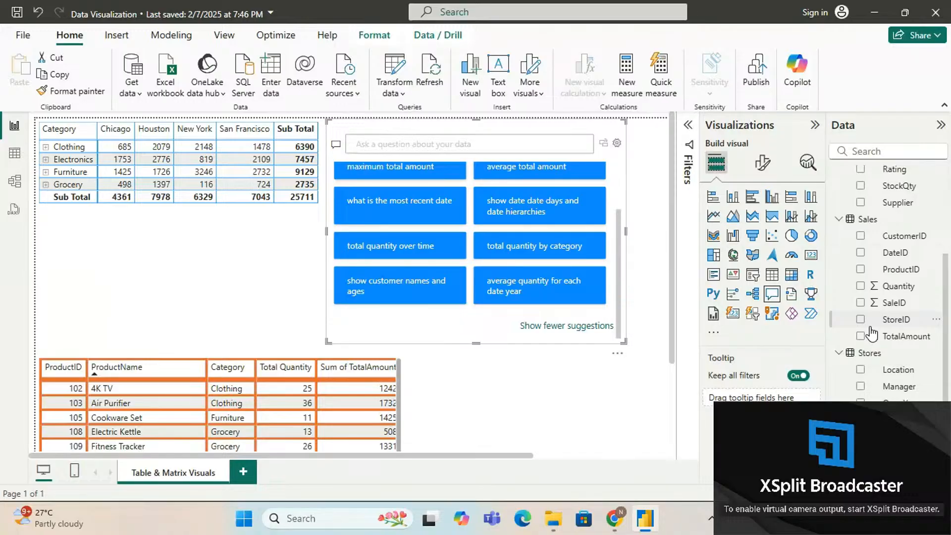
left_click(576, 248)
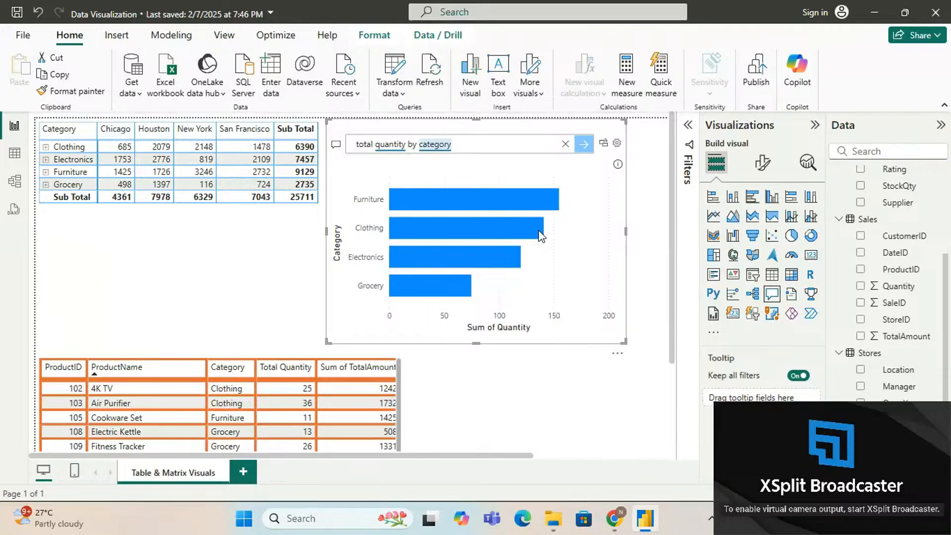
left_click(604, 144)
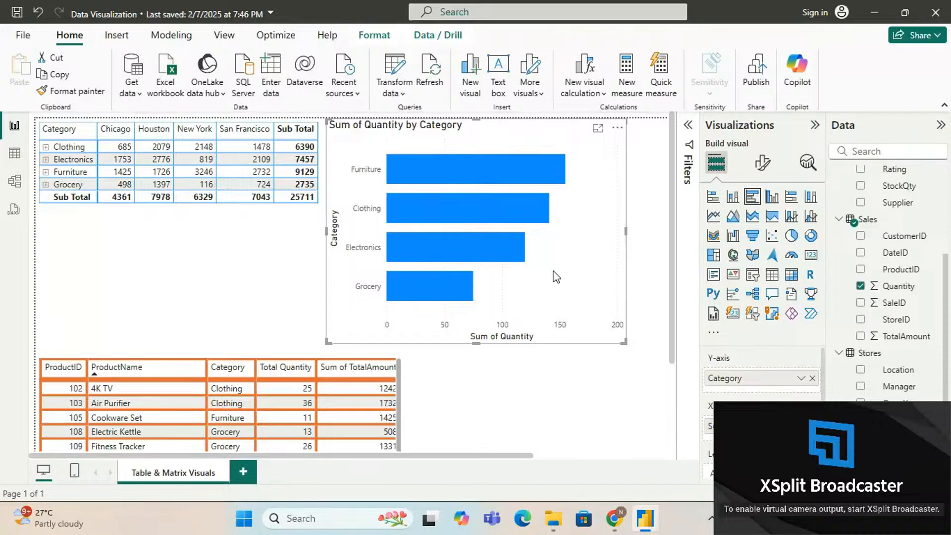
Change the bar chart back to a Q&A visual, clear its question and browse all the suggested questions.
left_click(777, 298)
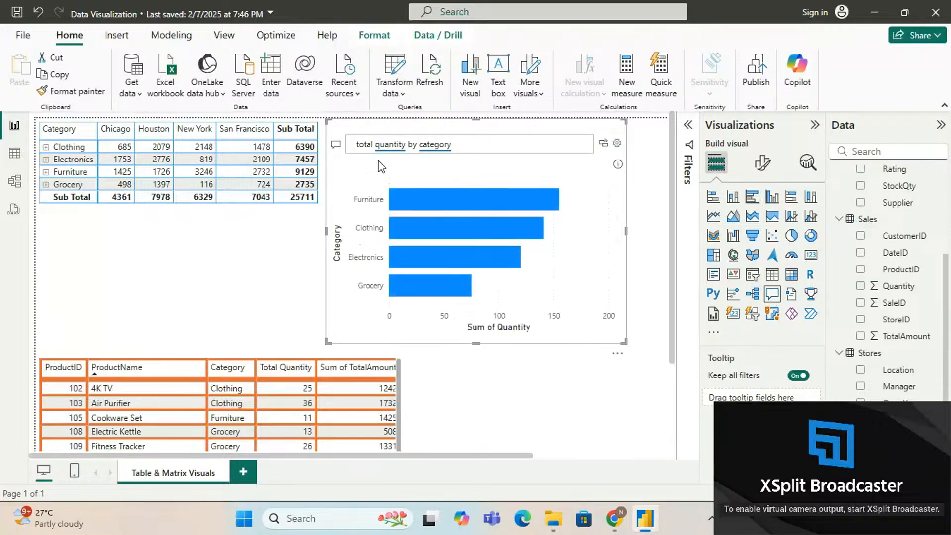
left_click(336, 147)
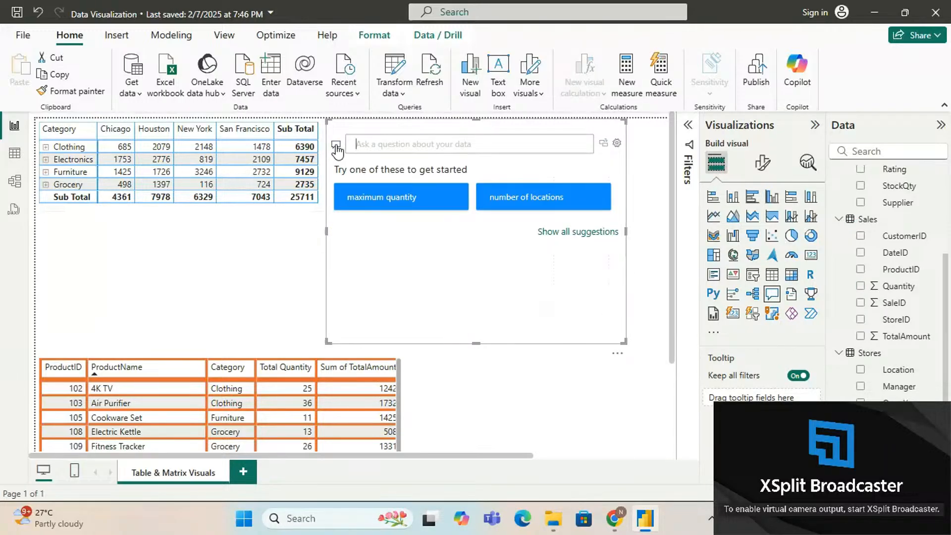
left_click(584, 231)
scroll(485, 277, "down", 2)
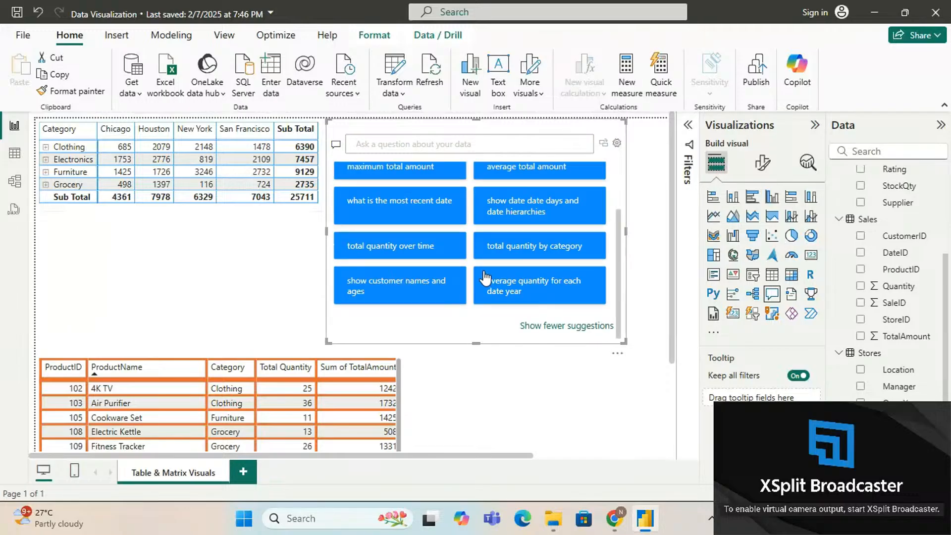
scroll(485, 278, "up", 3)
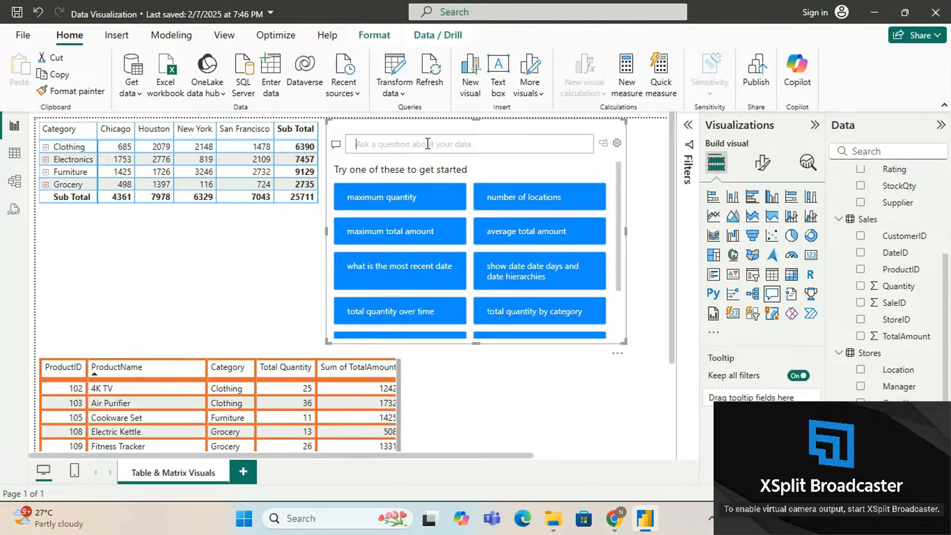
Begin the Q&A question with "overall average" and look through the Sales and Products fields for the one to average.
type("o")
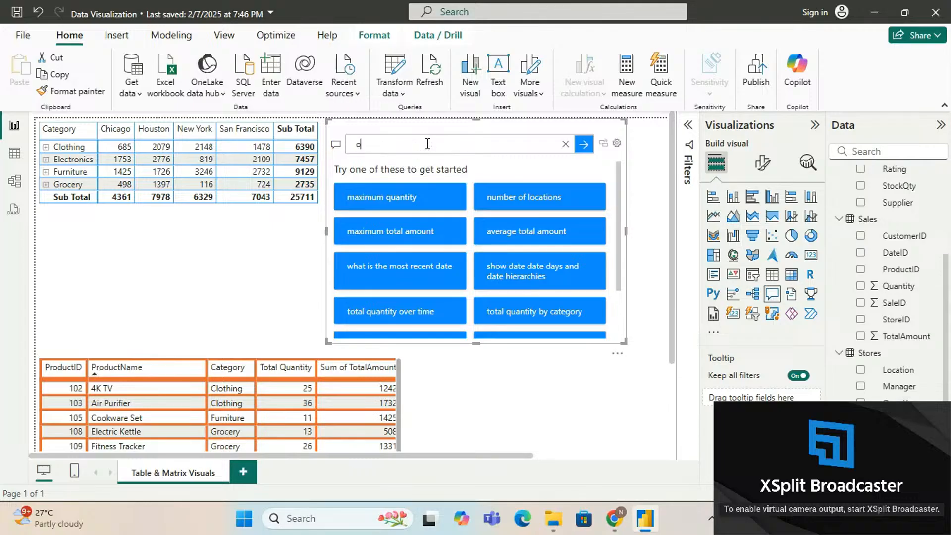
type("verall ")
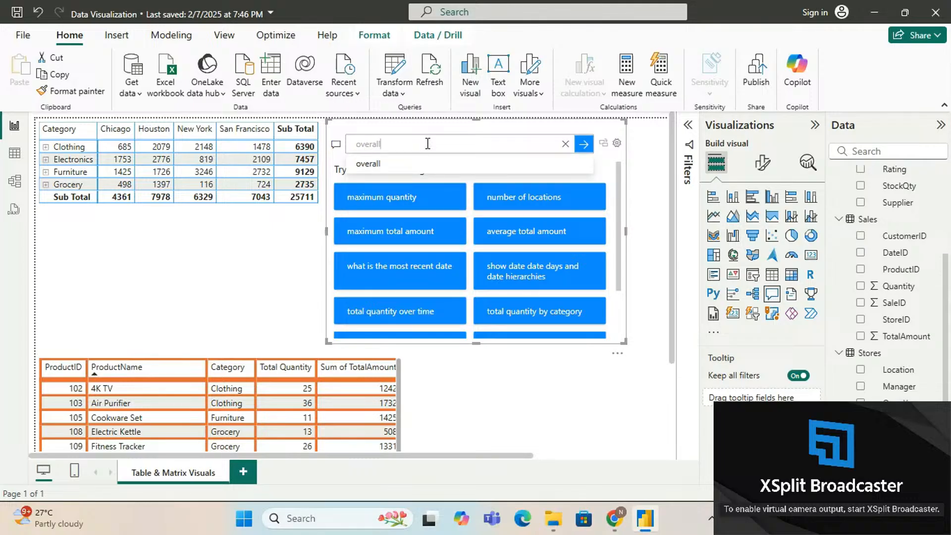
type("average")
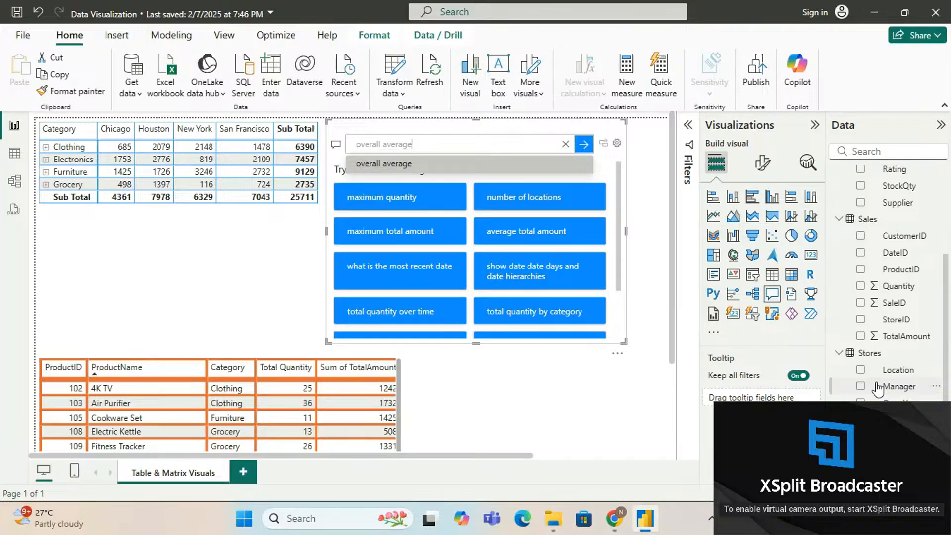
scroll(877, 389, "up", 3)
scroll(877, 389, "down", 2)
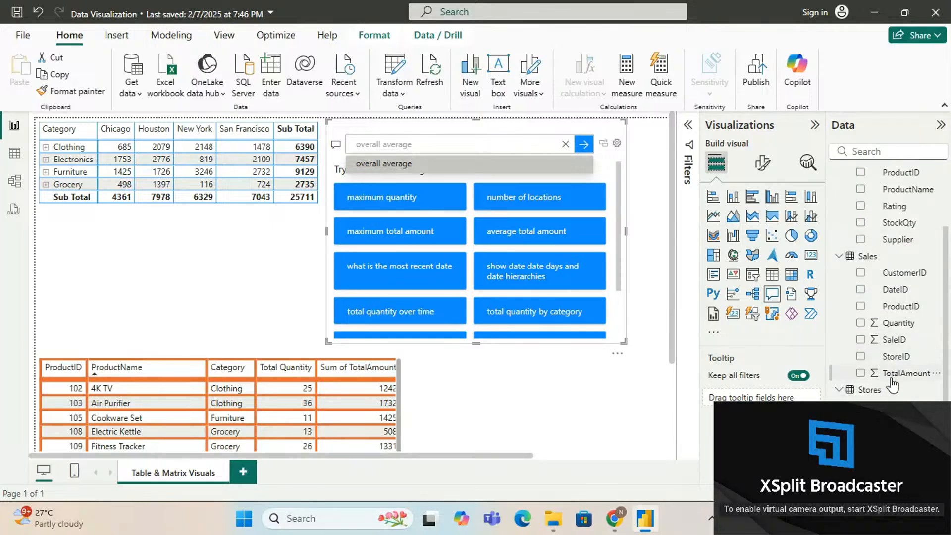
scroll(879, 232, "up", 2)
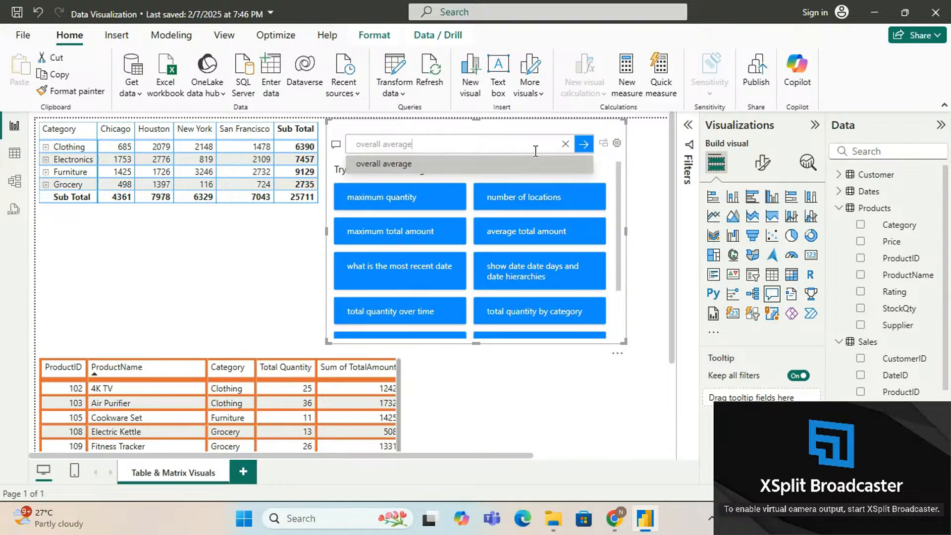
scroll(879, 325, "down", 3)
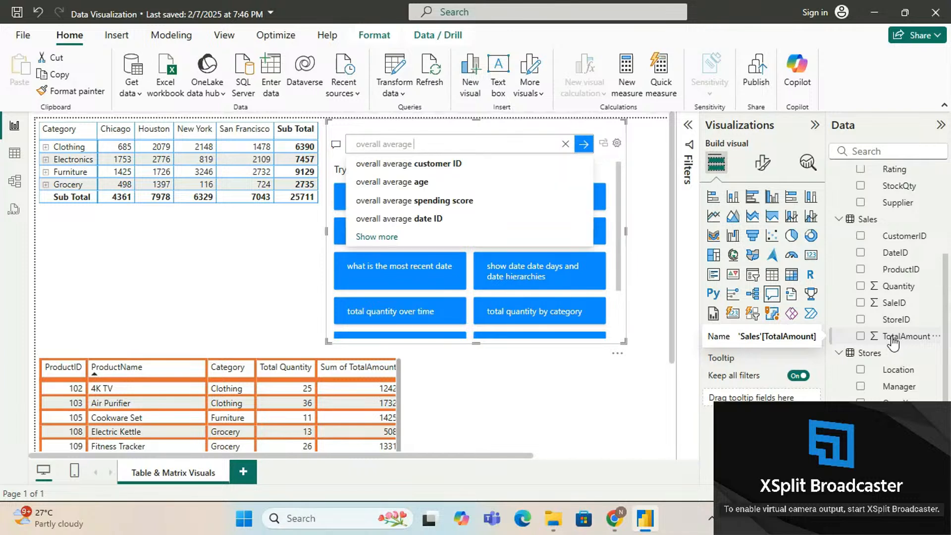
Complete the Q&A question from the offered completions as "overall average total amount" and submit it.
key("Down")
key("Down")
key("Down")
key("Down")
key("Down")
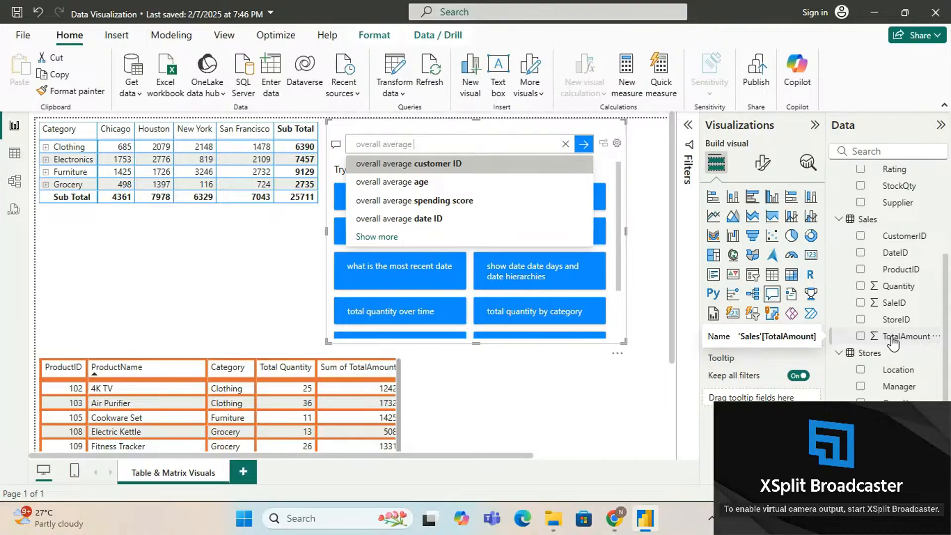
key("Down")
key("Down")
key("Down")
key("Down")
key("Return")
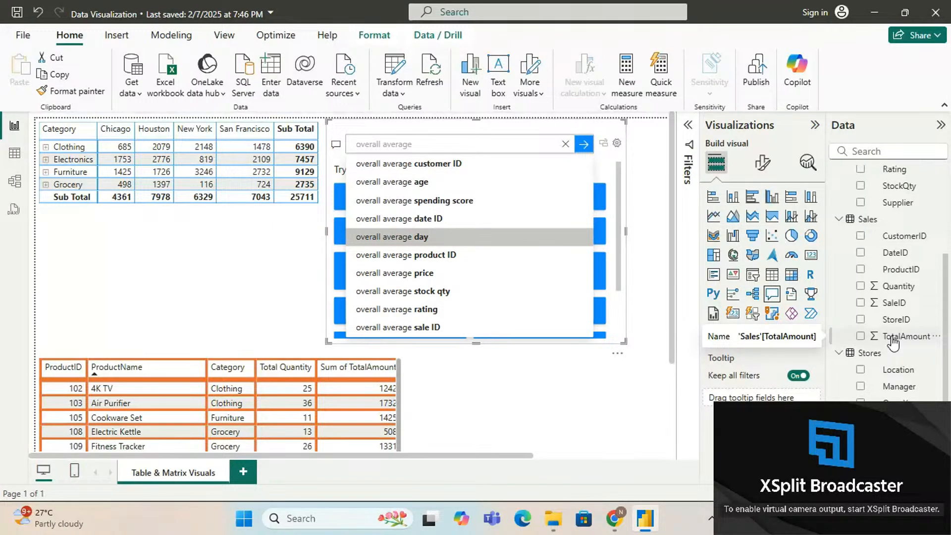
key("Down")
key("Down")
key("Down")
key("Down")
key("Down")
key("Down")
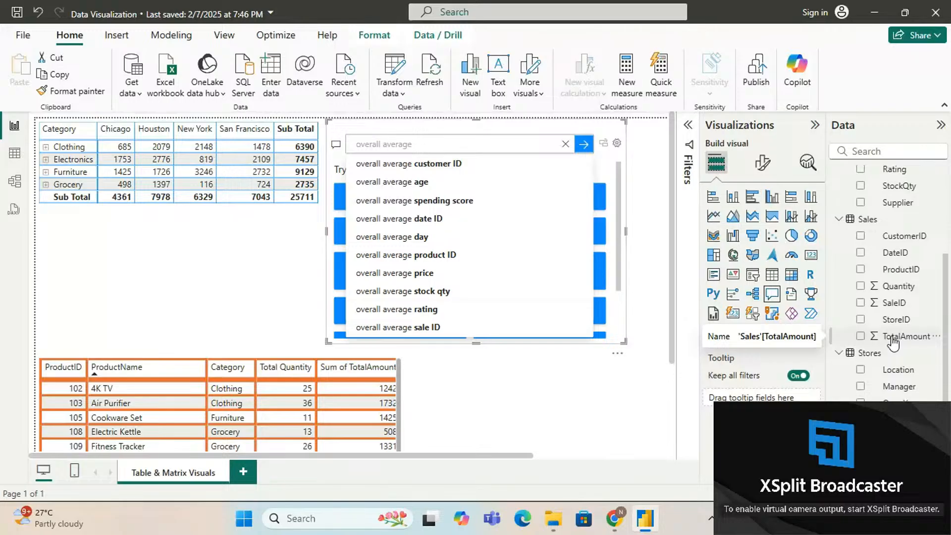
type("o")
key("Down")
key("Down")
key("Down")
key("Down")
key("Return")
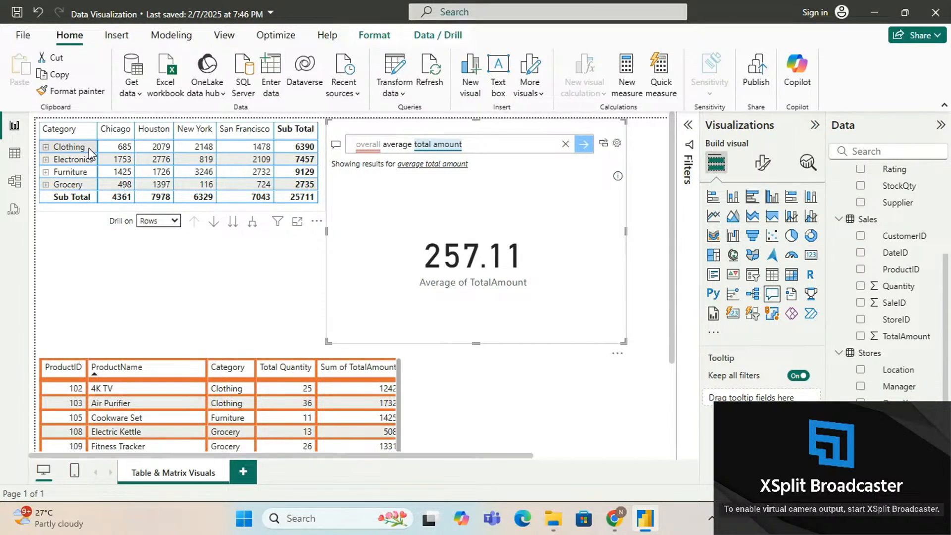
Replace the Q&A question with "total amount from clothing category", convert the result into a standard card visual and deselect it.
key("ctrl+a")
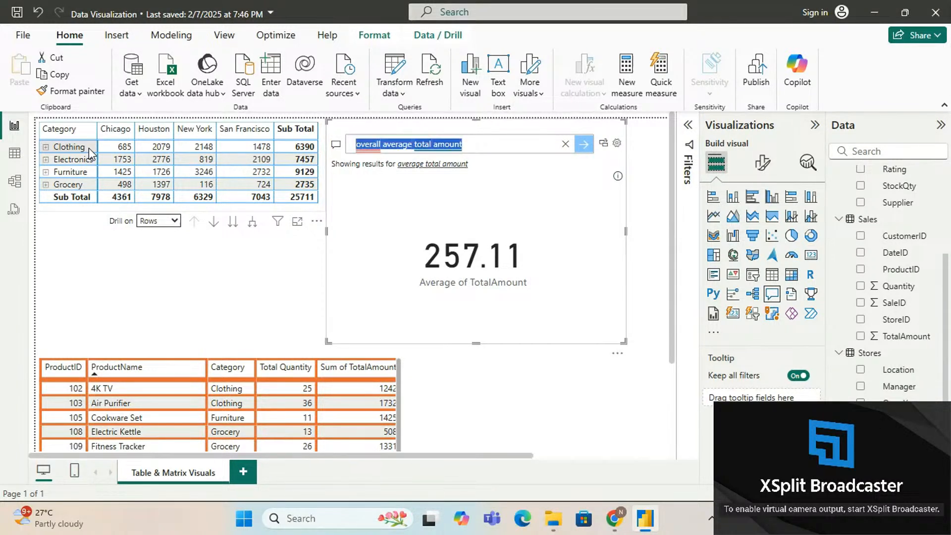
key("BackSpace")
type("total amoun")
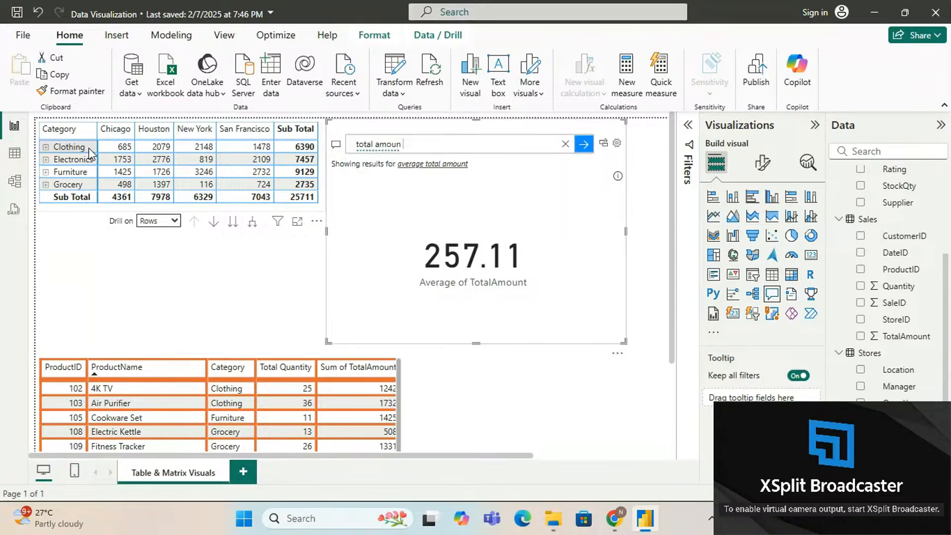
type("t from cl")
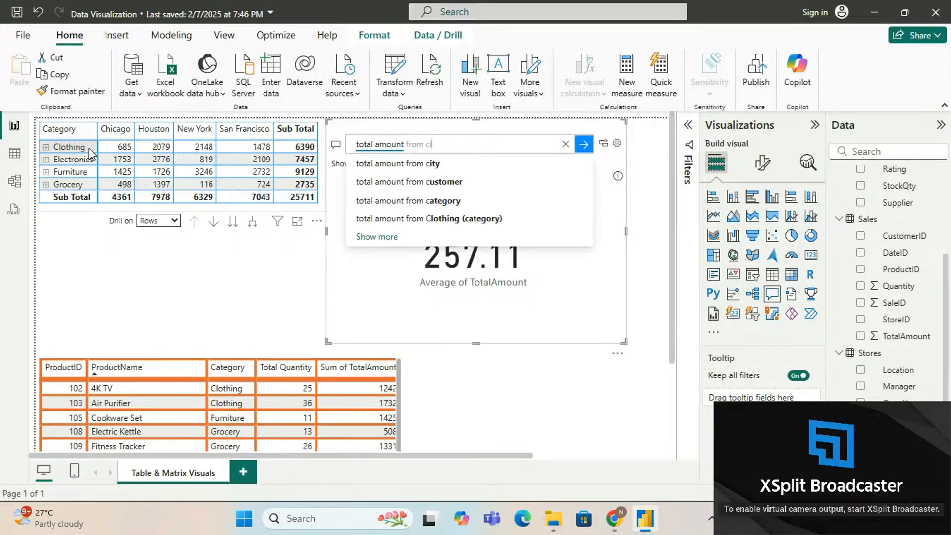
type("othing ")
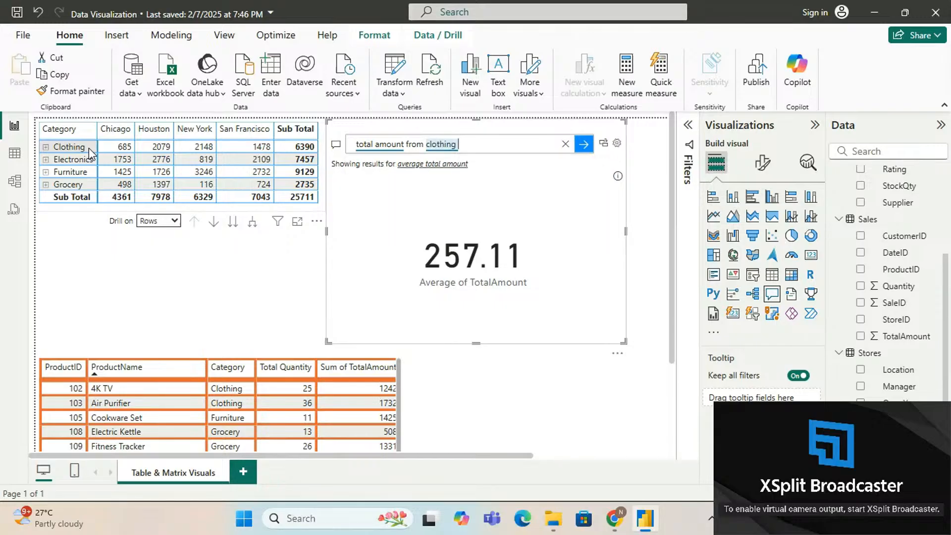
type("categ")
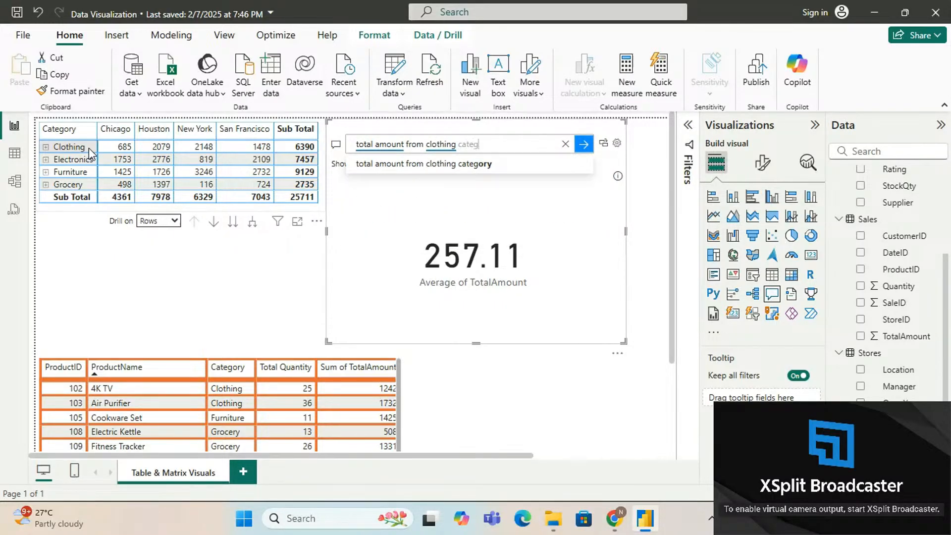
type("ory")
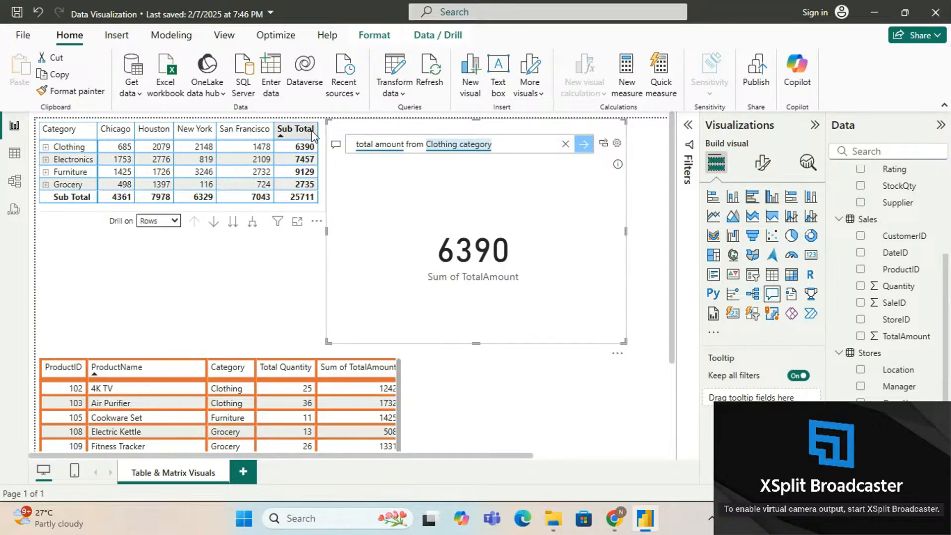
left_click(602, 145)
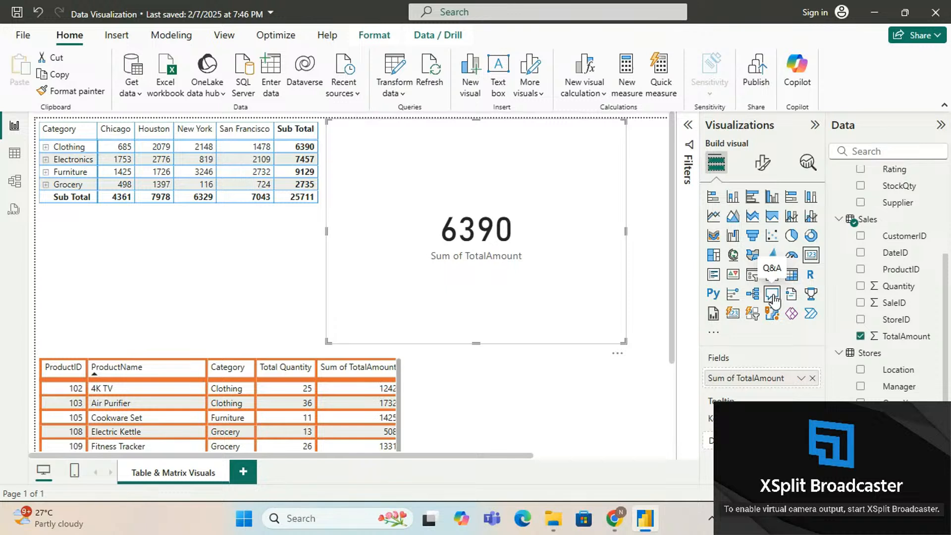
left_click(583, 432)
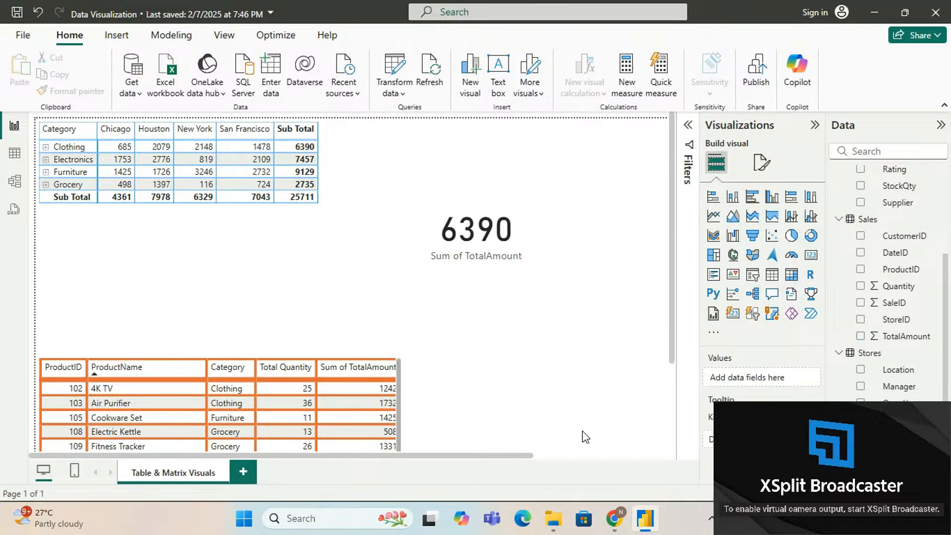
Switch to the YouTube Studio live streaming window in Chrome to check the stream's chat.
mouse_move(613, 511)
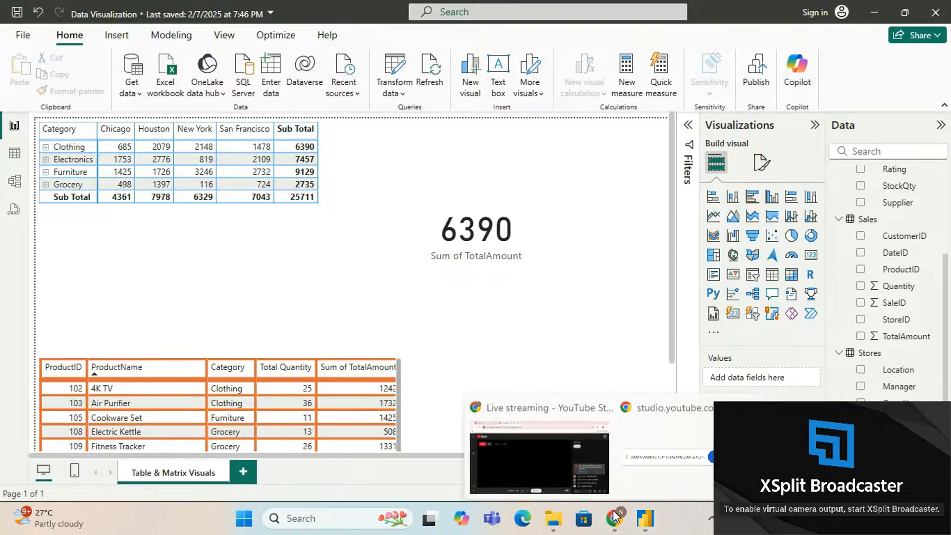
left_click(577, 468)
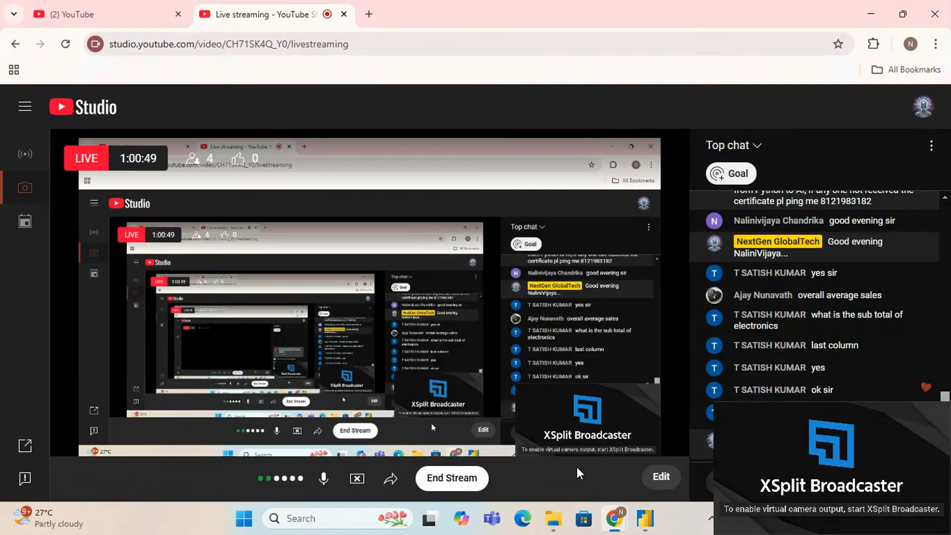